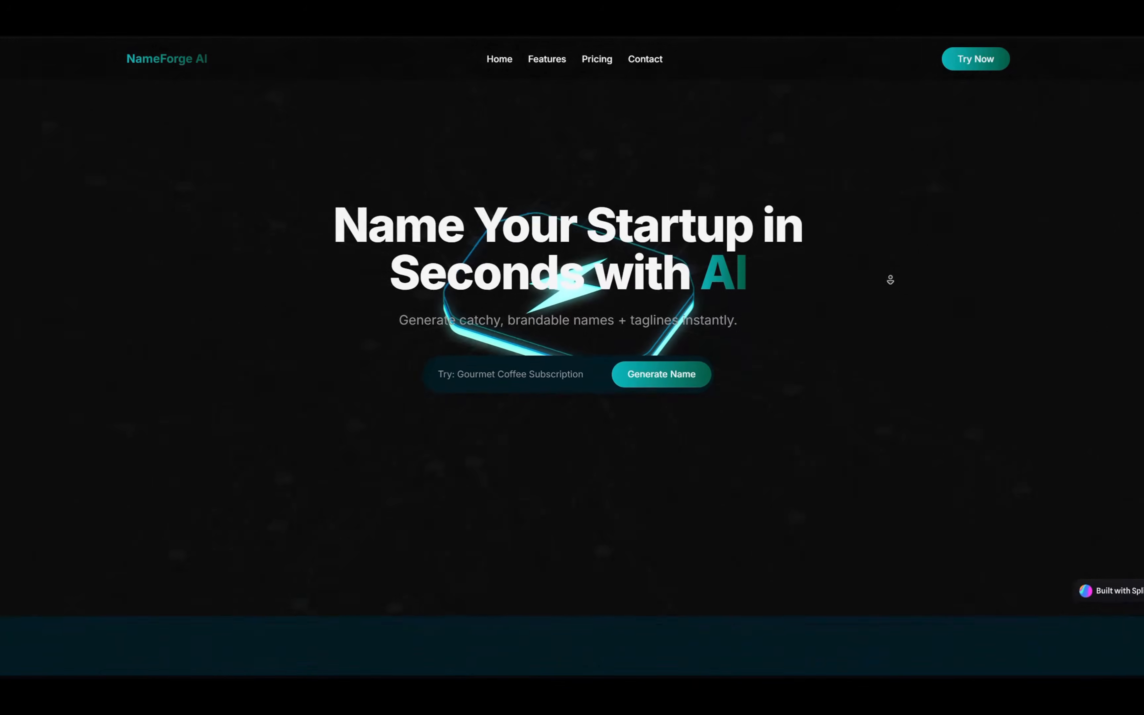
Step: Look through the NameForge AI landing page from the hero down to the audience section
scroll(893, 285, "down", 2)
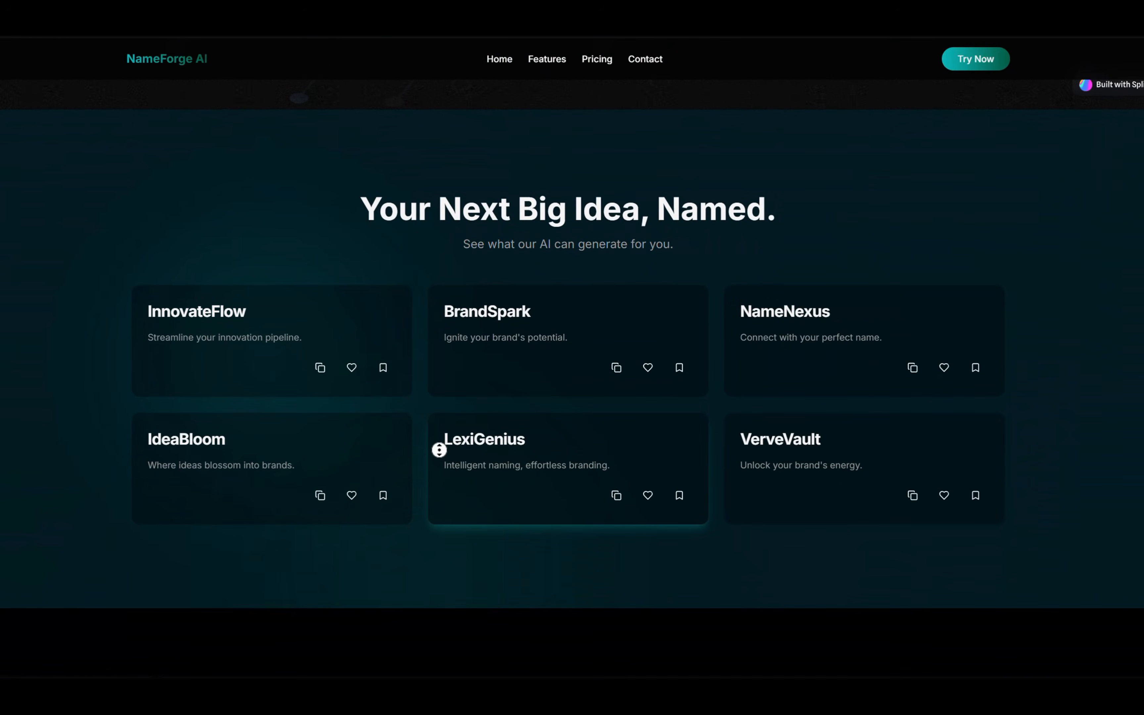
scroll(442, 501, "down", 8)
scroll(454, 525, "down", 10)
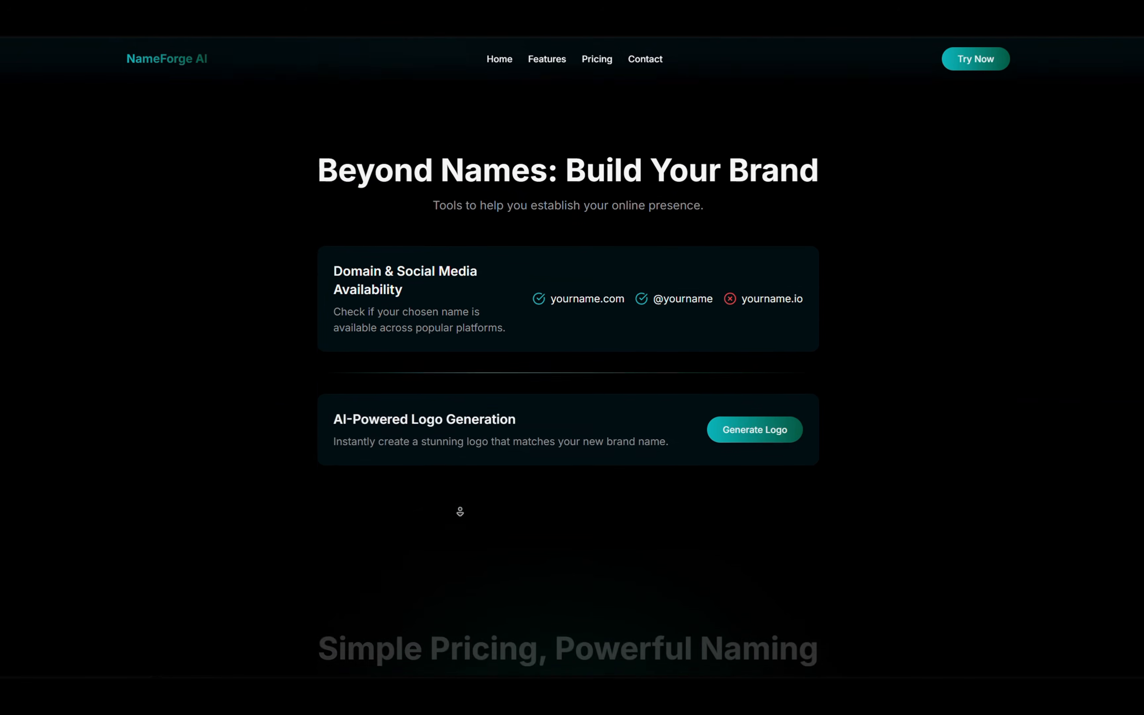
scroll(466, 519, "down", 11)
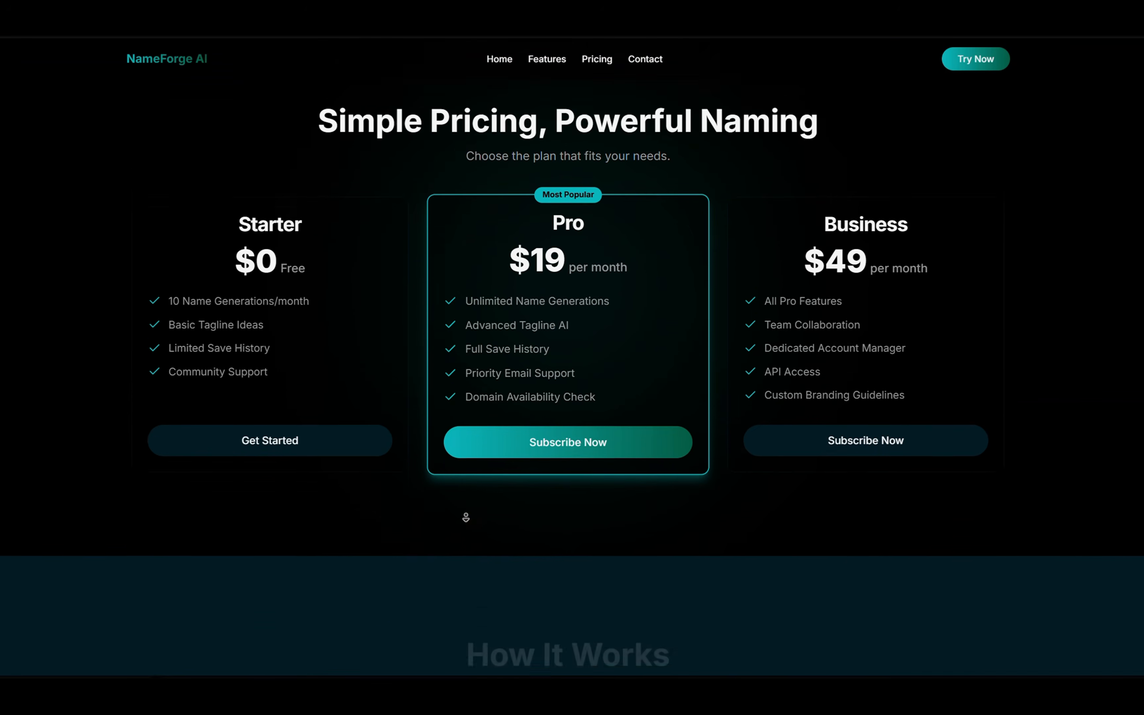
scroll(466, 518, "down", 10)
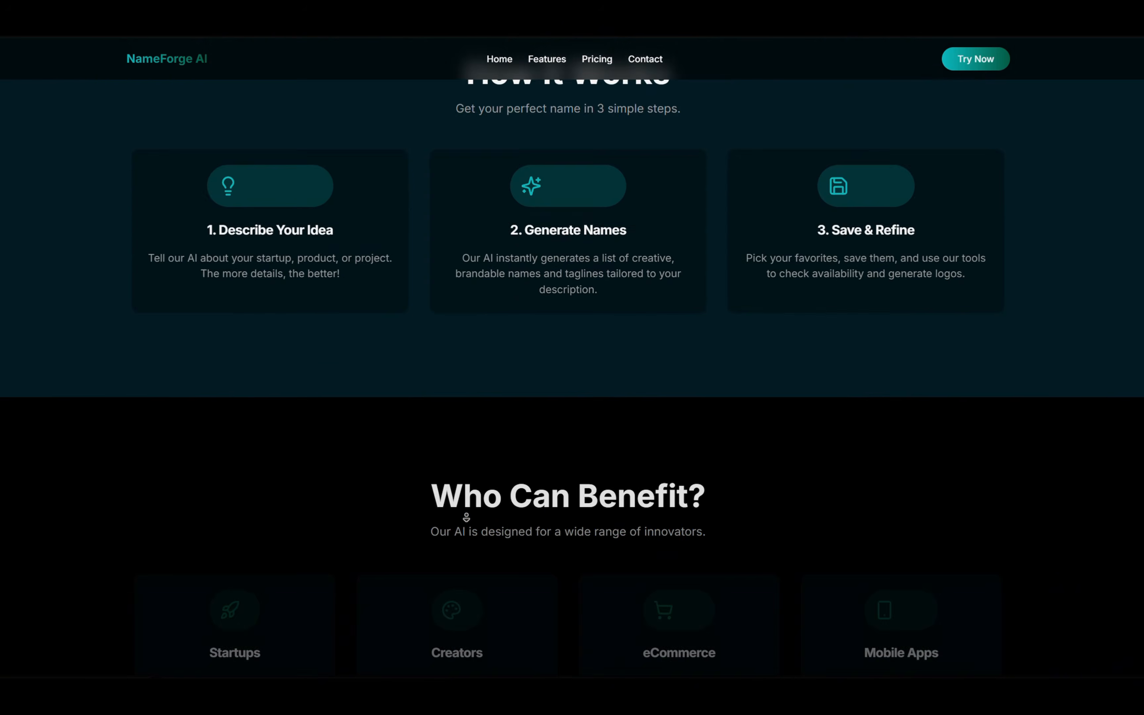
scroll(469, 515, "down", 2)
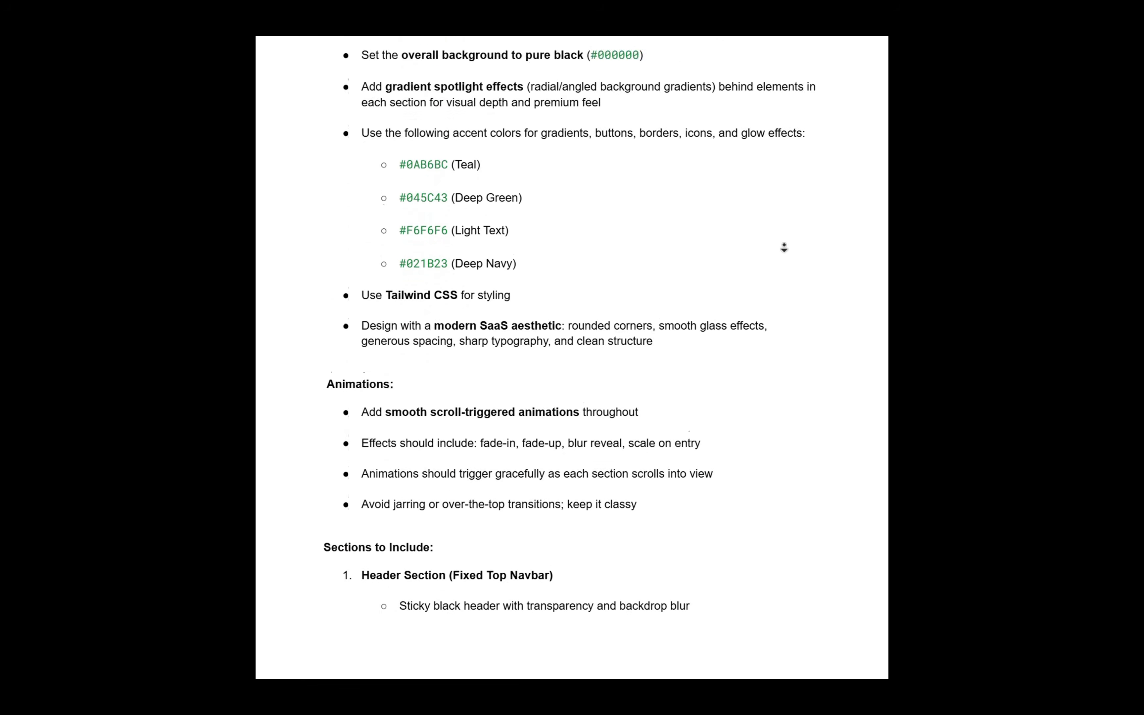
Step: Read the website prompt document's theme, animation and section requirements
scroll(784, 247, "down", 2)
scroll(784, 247, "down", 10)
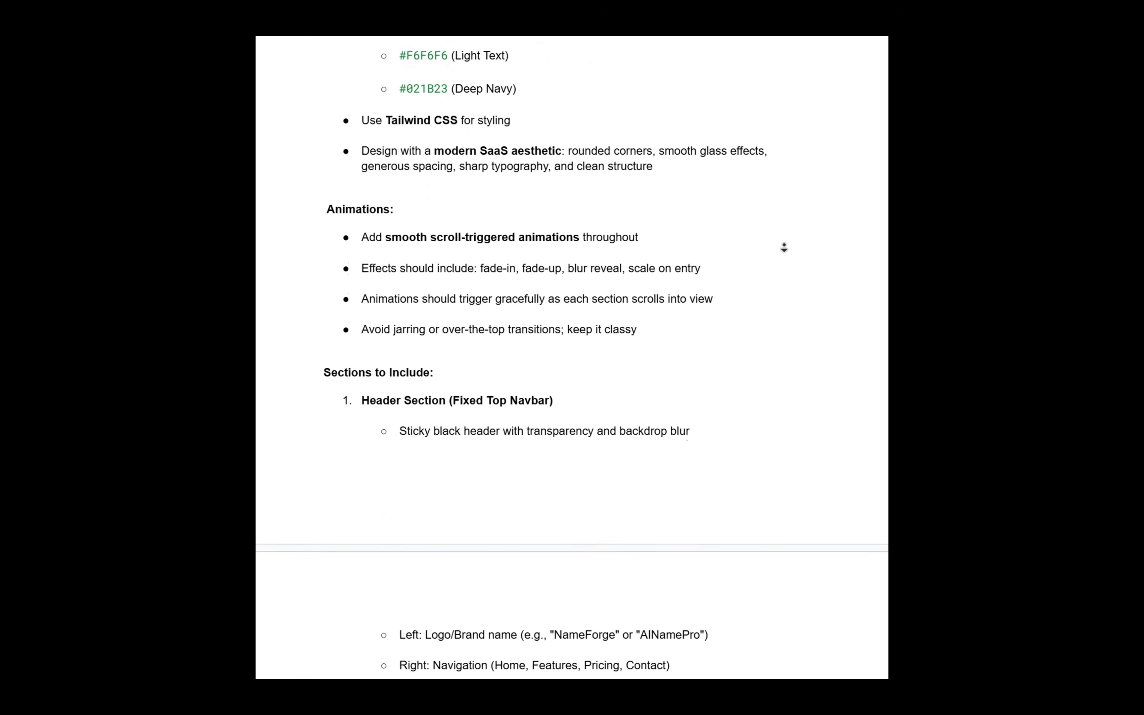
scroll(784, 257, "down", 11)
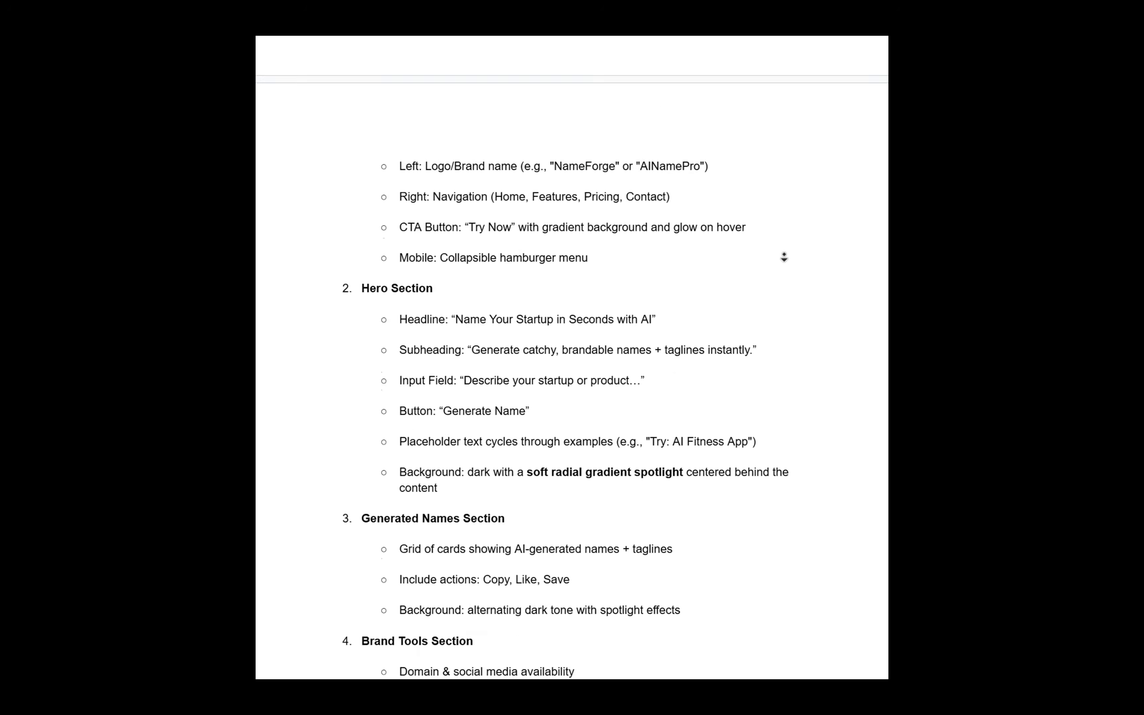
scroll(784, 257, "down", 9)
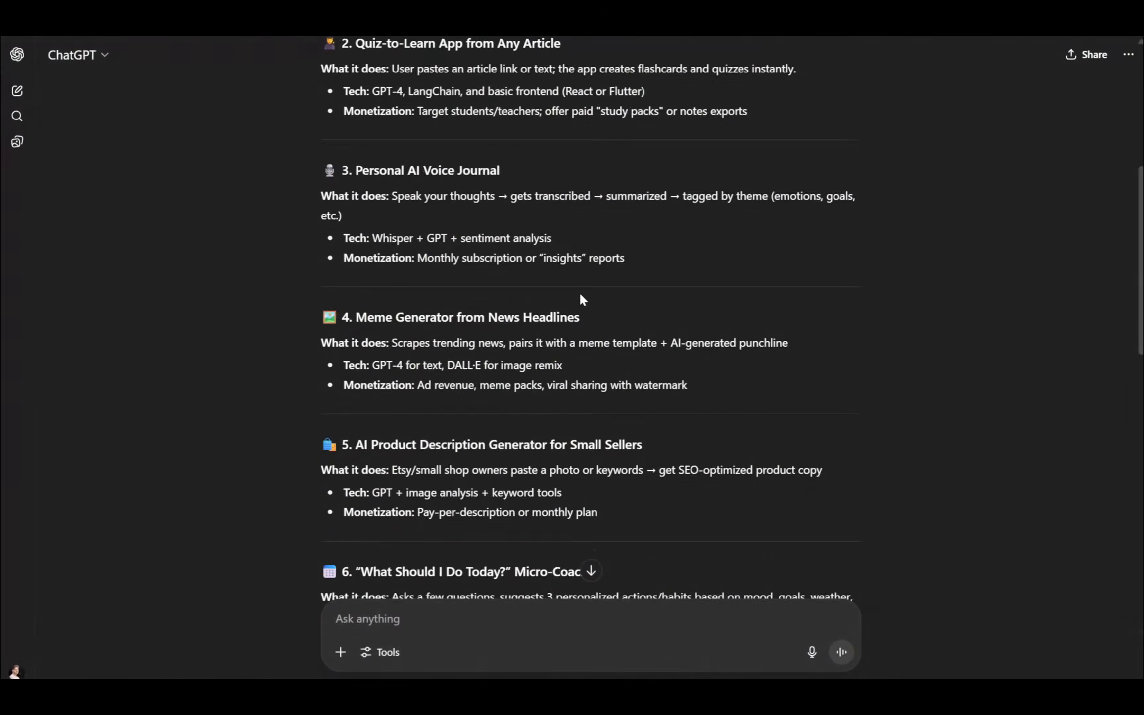
Step: In ChatGPT, send "How about a SaaS app: an AI-powered name generator for startups or products?"
scroll(579, 292, "down", 4)
left_click(555, 620)
type("How ")
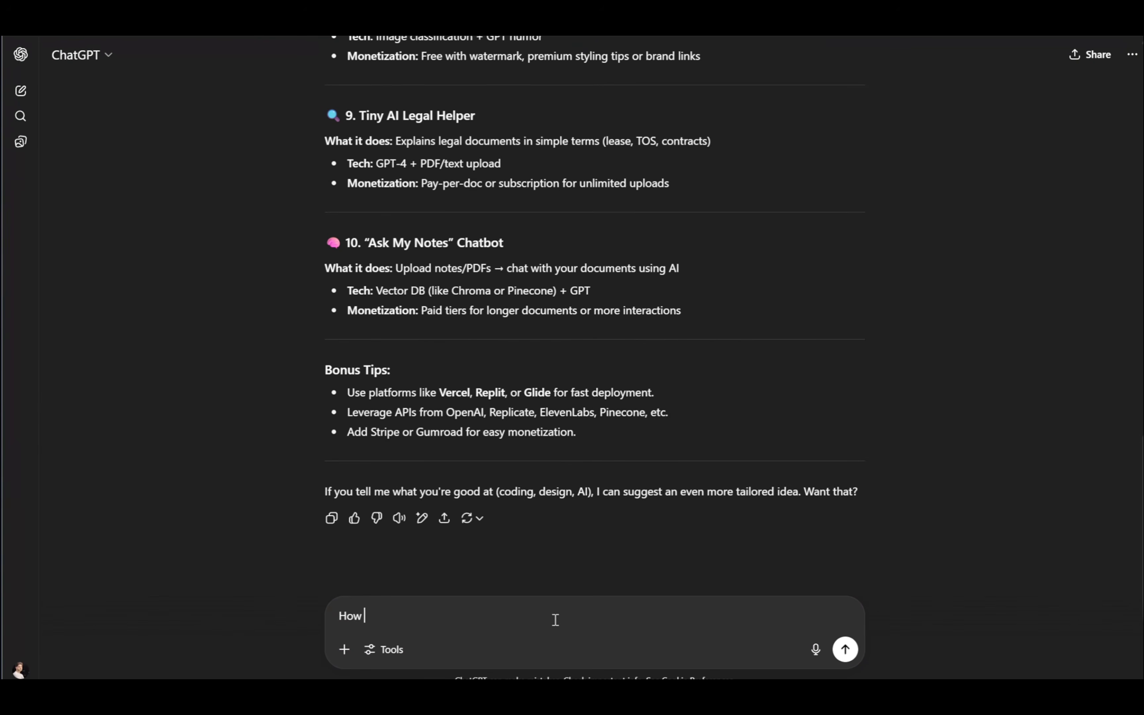
type("about a SaaS app: an AI-powered name generator for startups or products?")
key("Return")
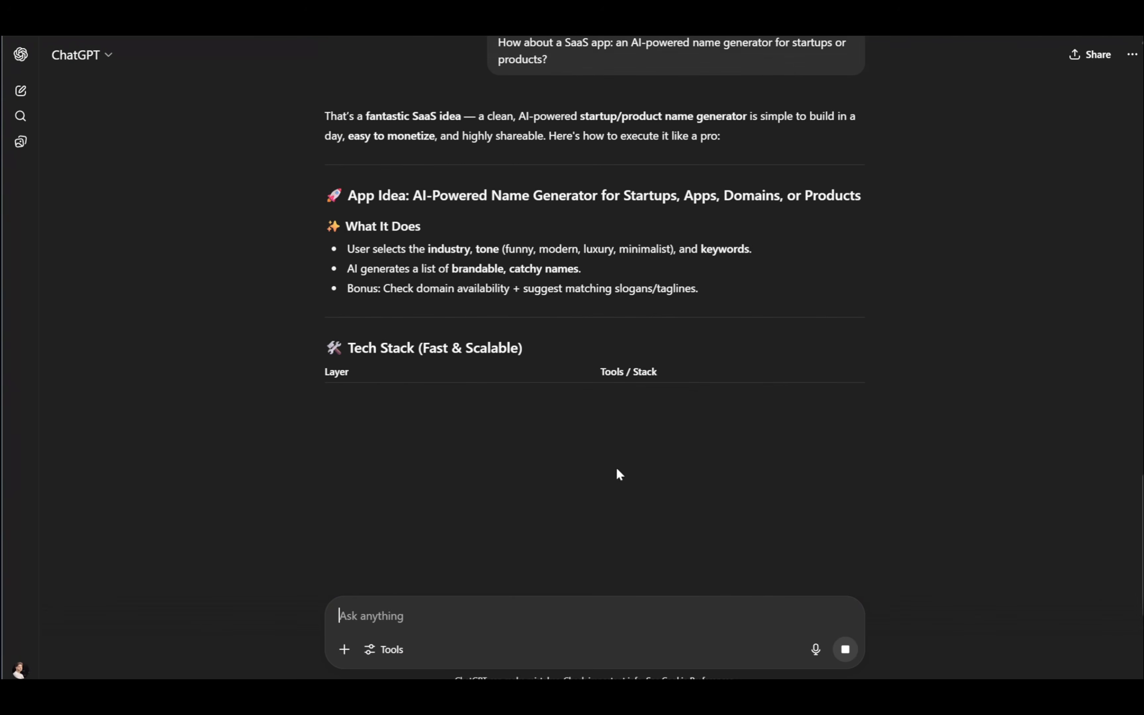
Step: Ask ChatGPT to suggest different sections or components this project should include from a UI and frontend perspective
left_click(595, 567)
type("could you suggest different sections or components this project should include from a UI and frontend perspective?")
key("Return")
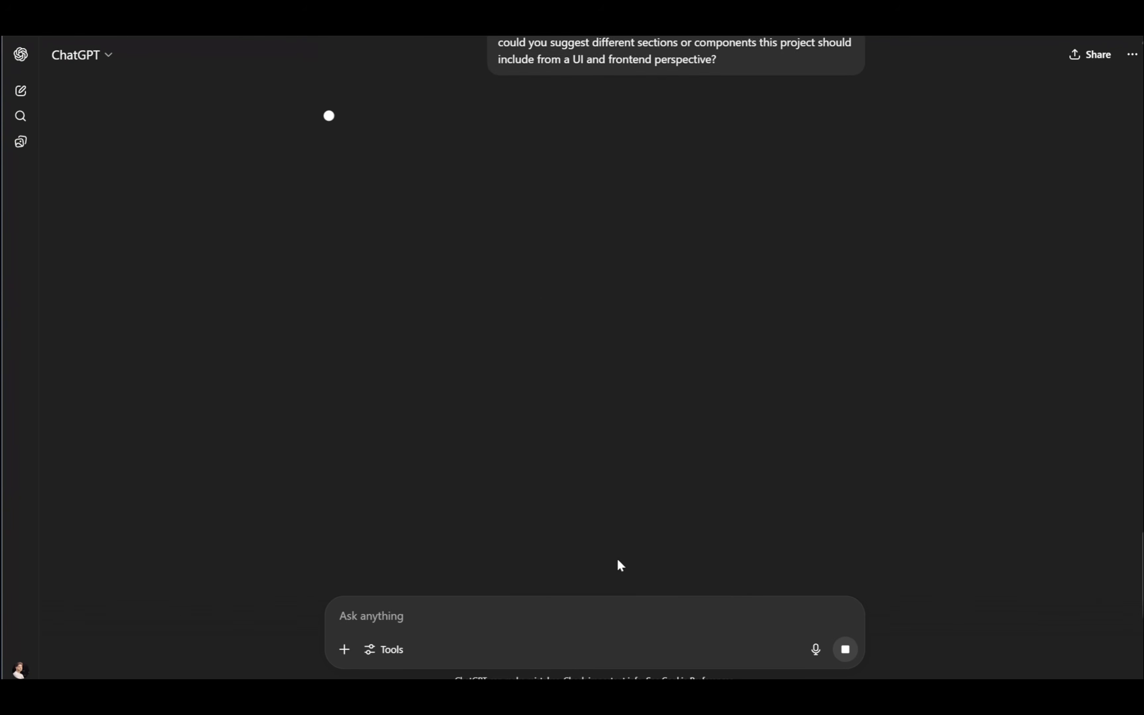
scroll(662, 520, "down", 15)
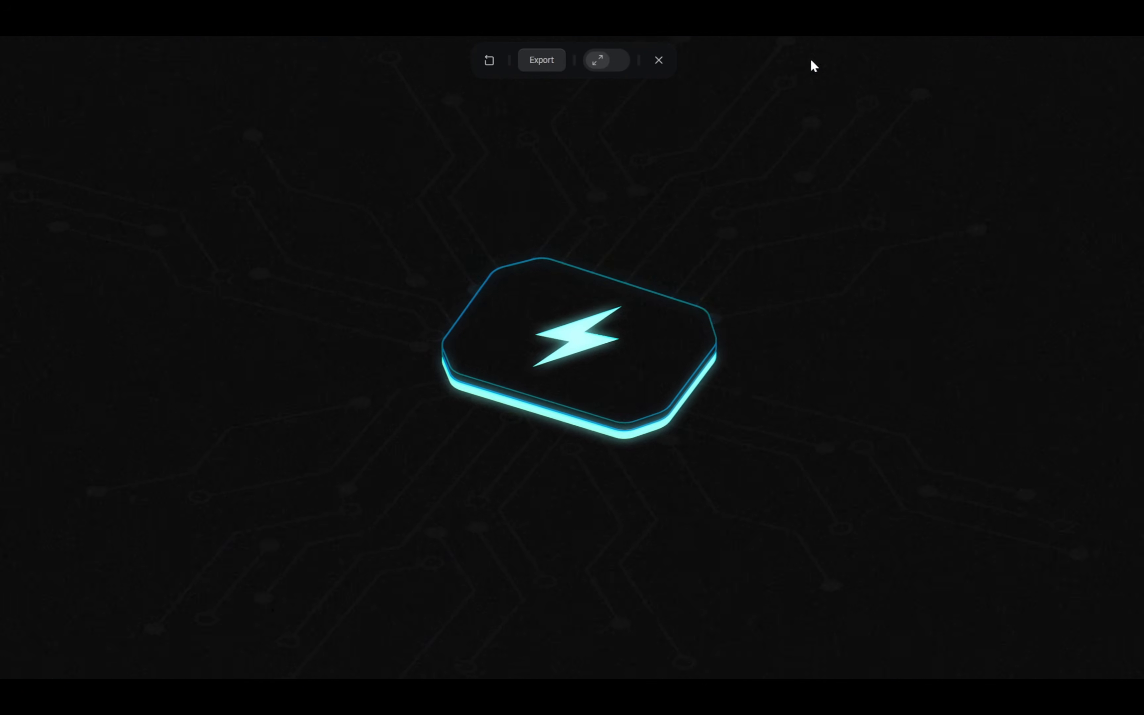
Step: In Spline, open the export options for the lightning-bolt scene and copy its public URL embed code
left_click(541, 60)
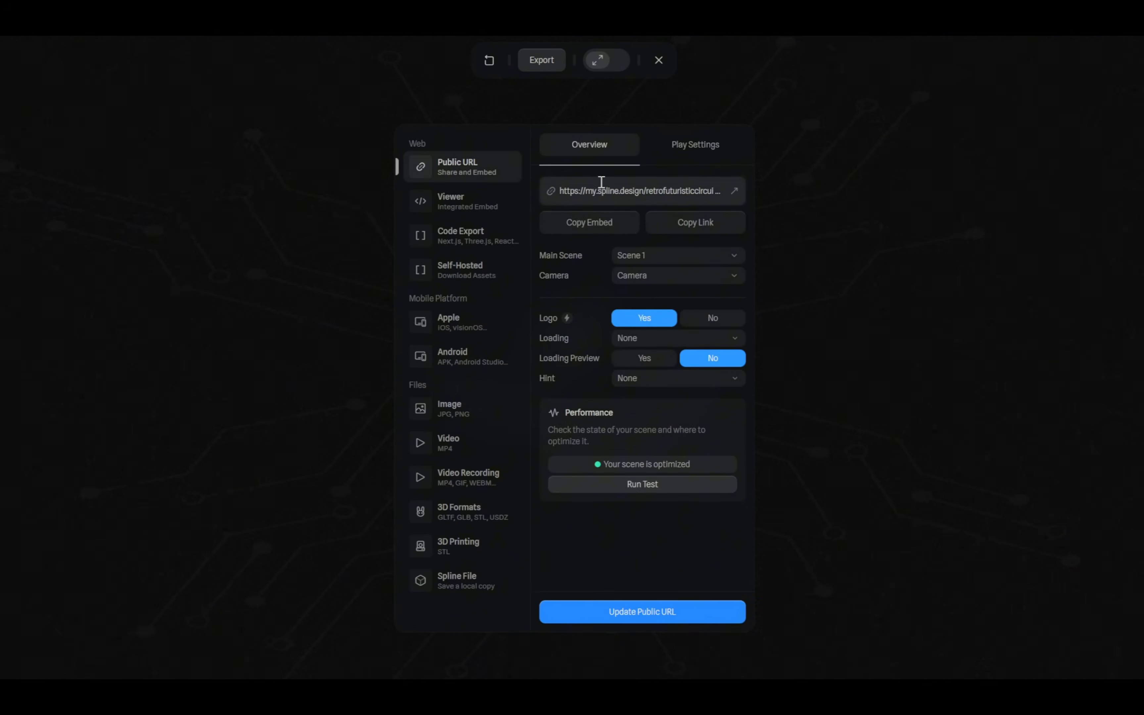
left_click(587, 224)
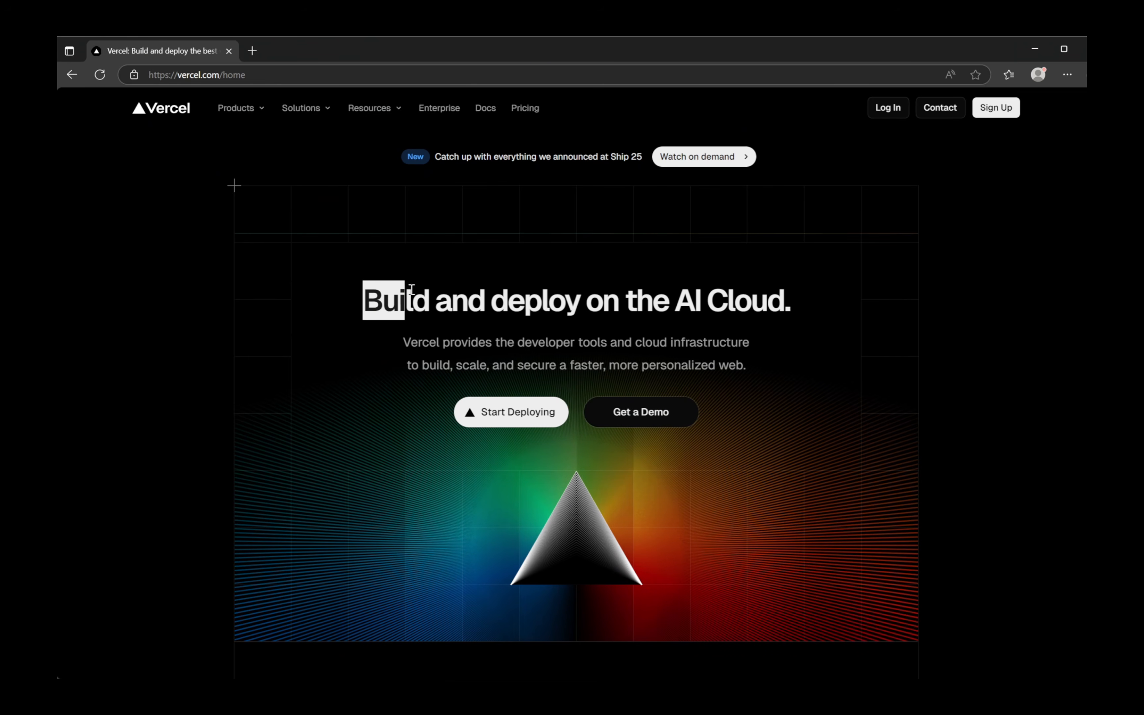
left_click_drag(412, 289, 868, 284)
left_click(886, 309)
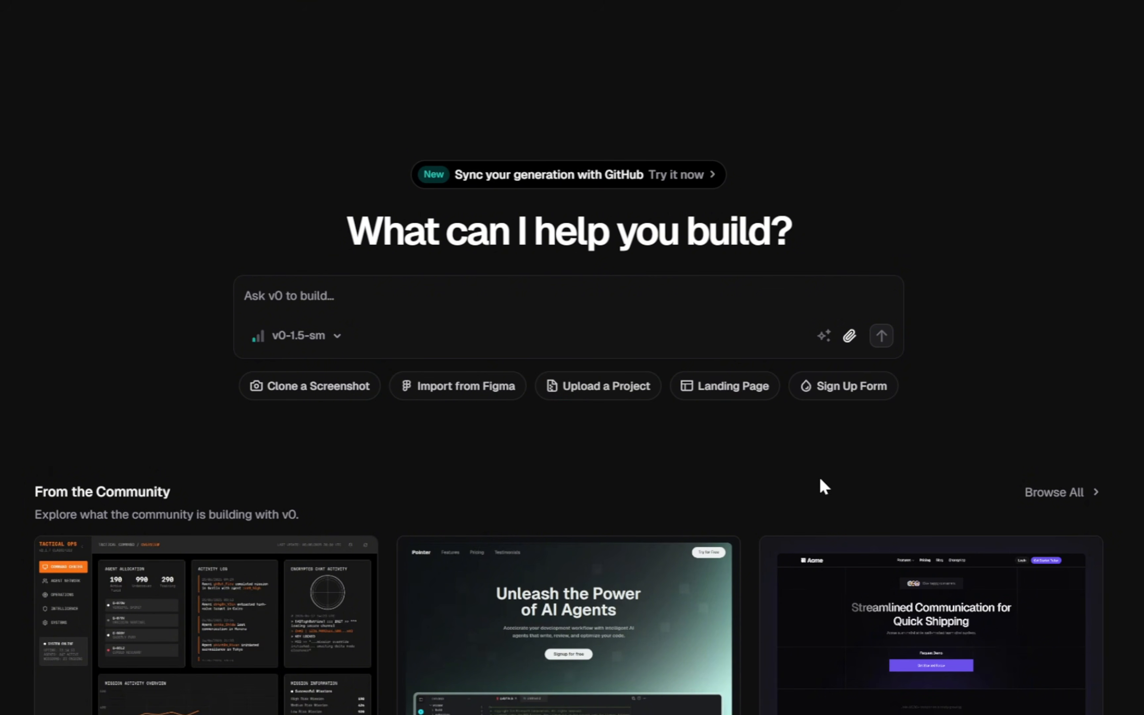
mouse_move(633, 616)
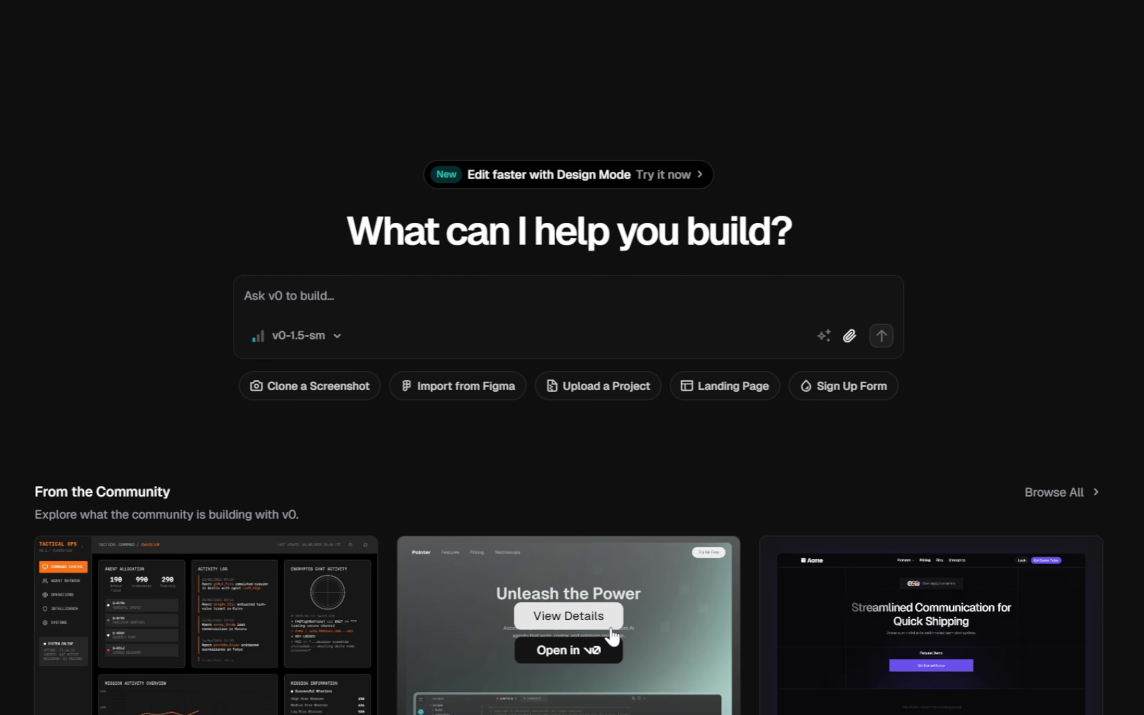
mouse_move(863, 676)
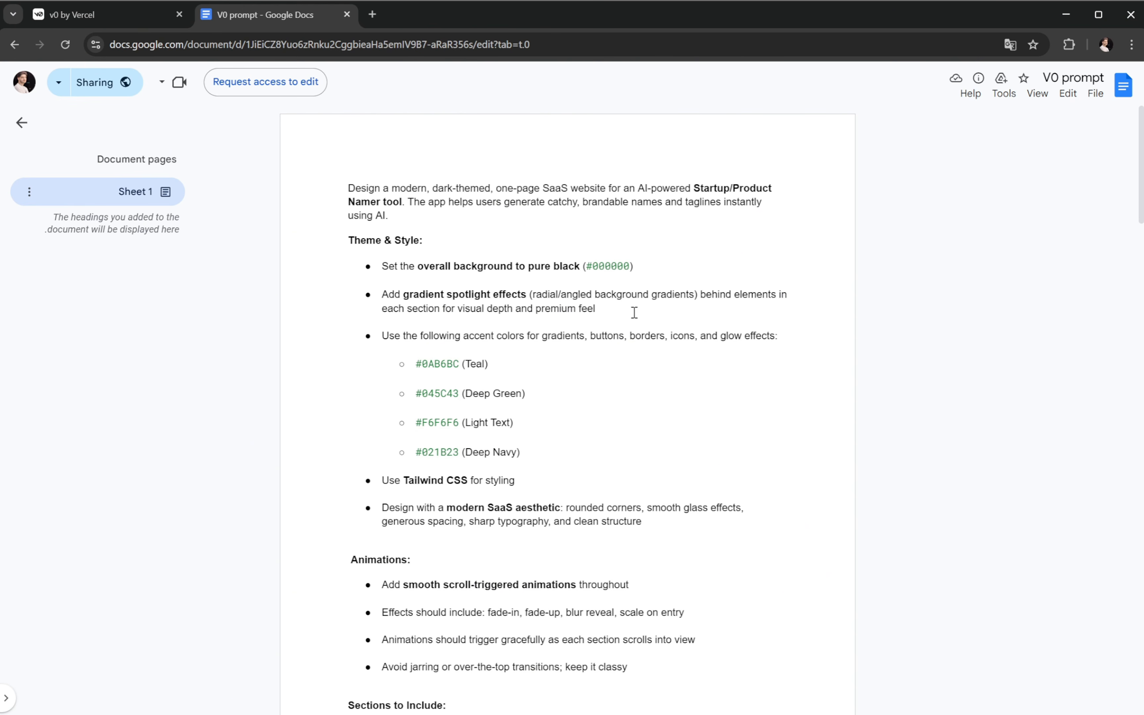
scroll(635, 312, "down", 1)
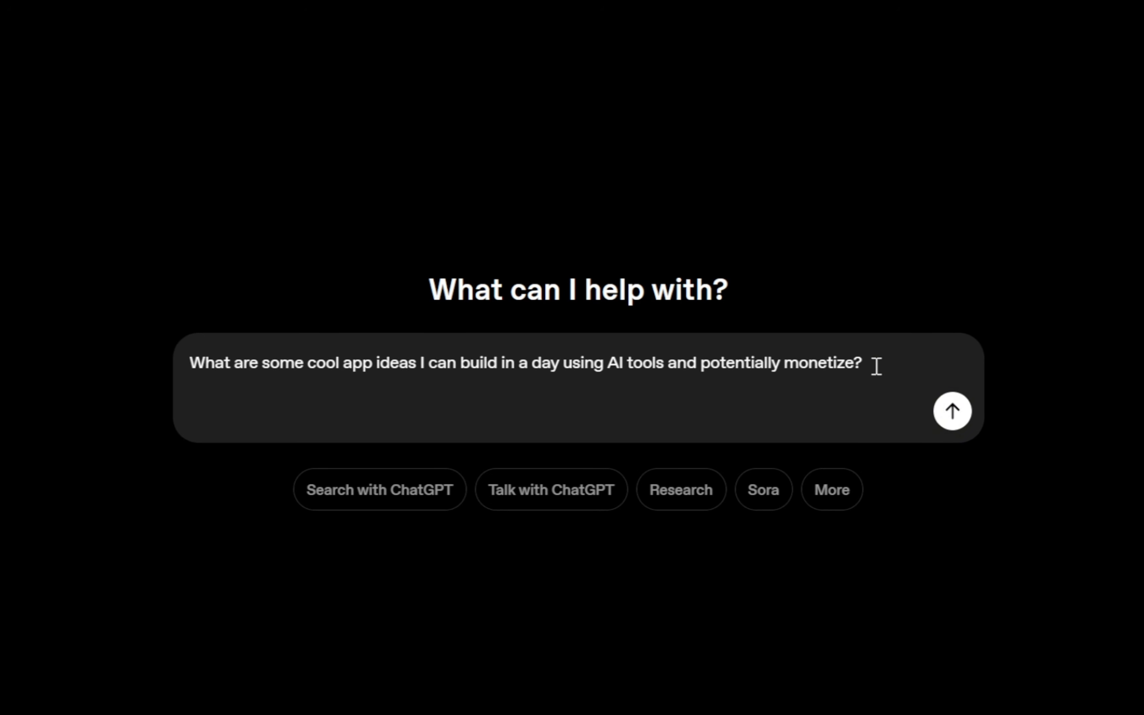
Step: Ask ChatGPT for cool app ideas to build in a day with AI tools and potentially monetize, and review the suggestions
left_click(950, 418)
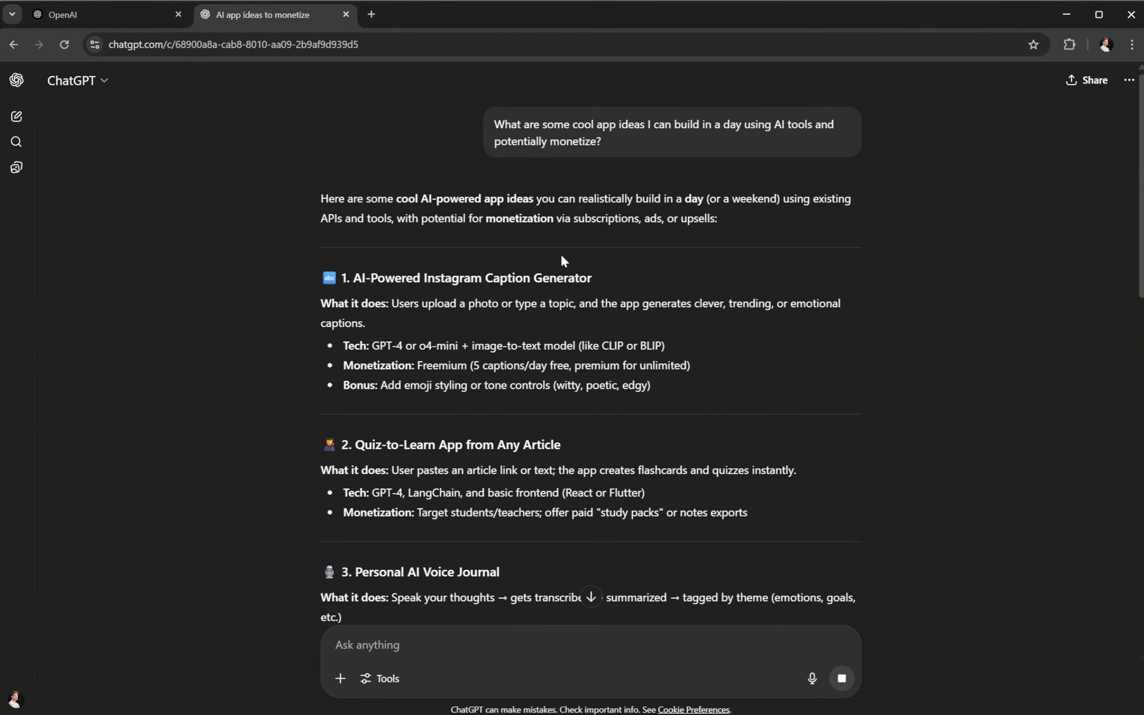
scroll(560, 253, "down", 8)
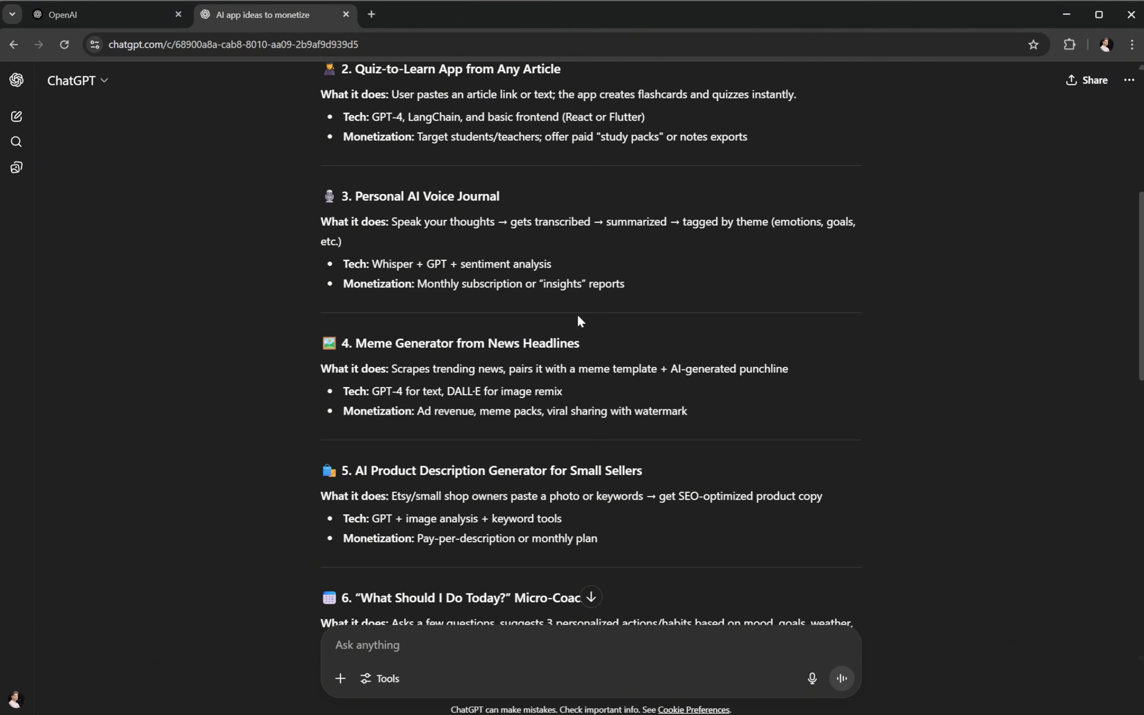
scroll(581, 322, "down", 5)
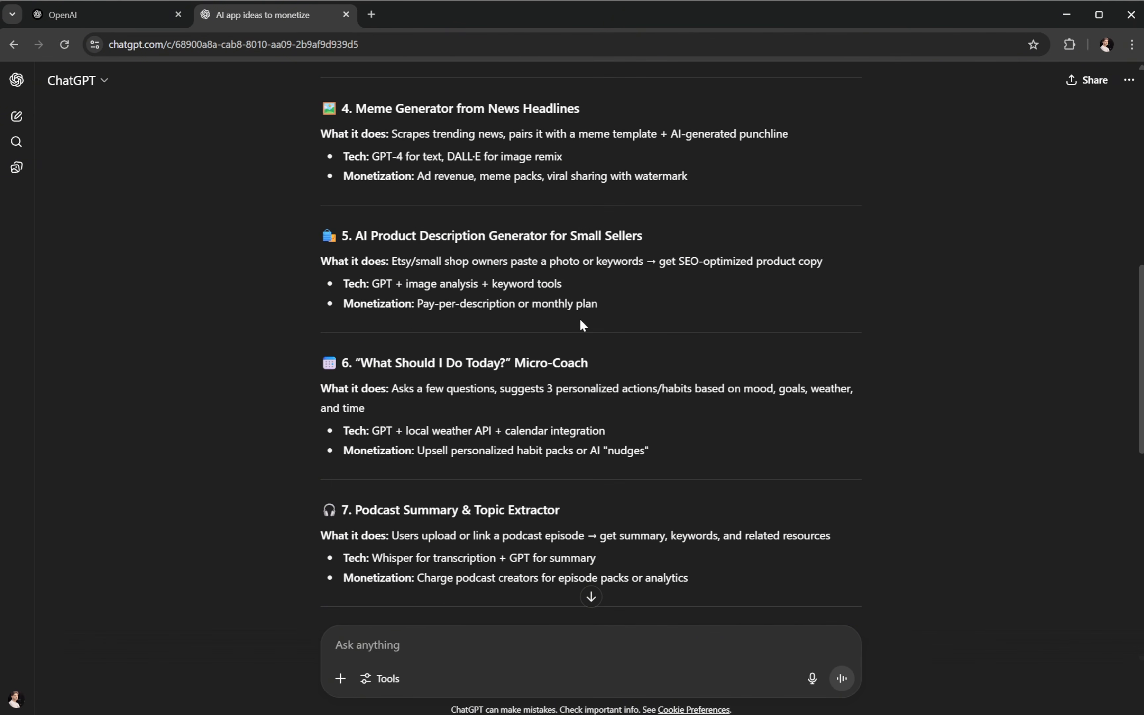
scroll(583, 320, "up", 11)
scroll(582, 317, "down", 6)
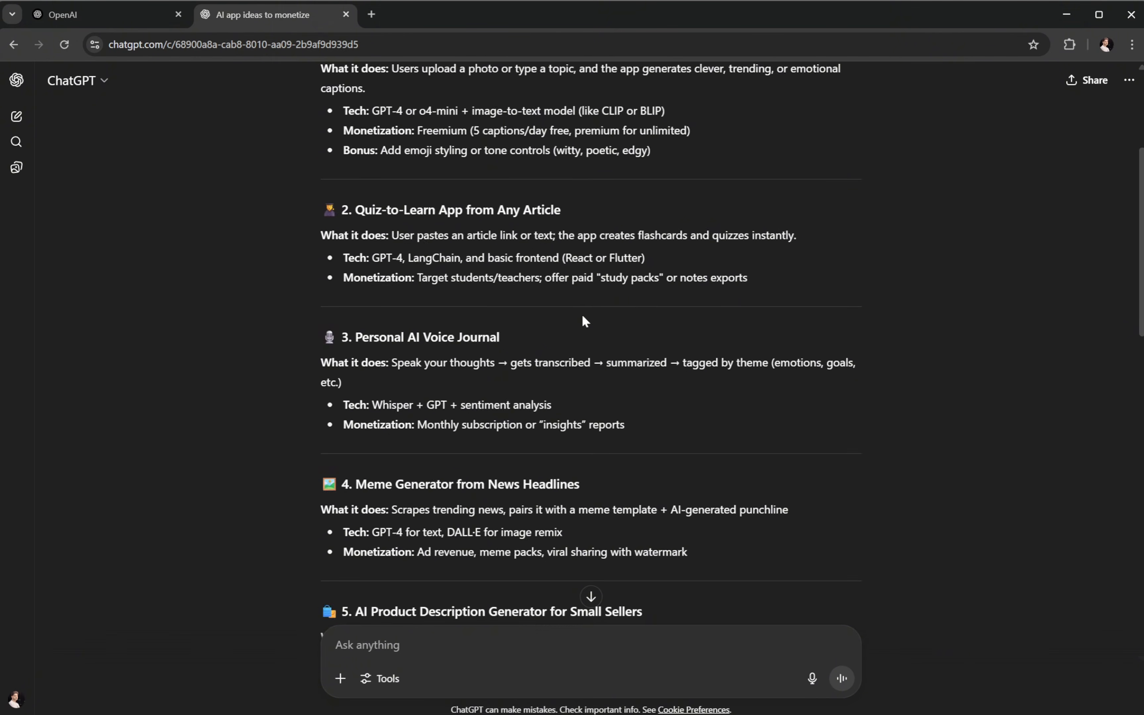
scroll(583, 320, "down", 14)
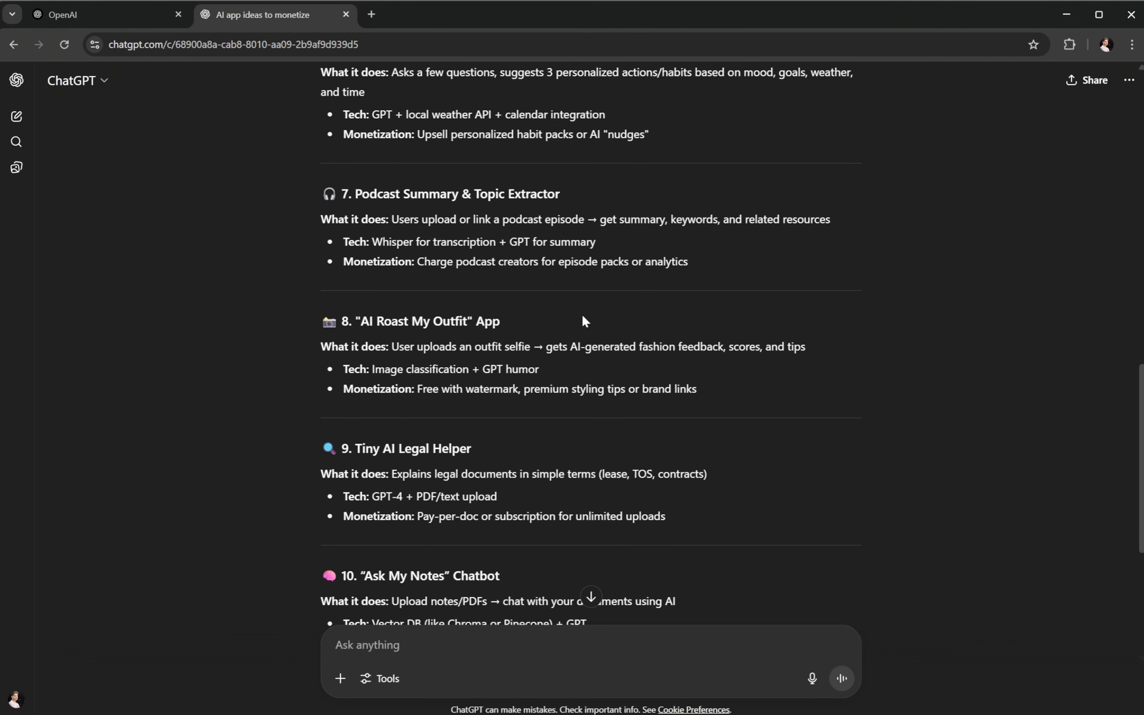
scroll(582, 314, "down", 6)
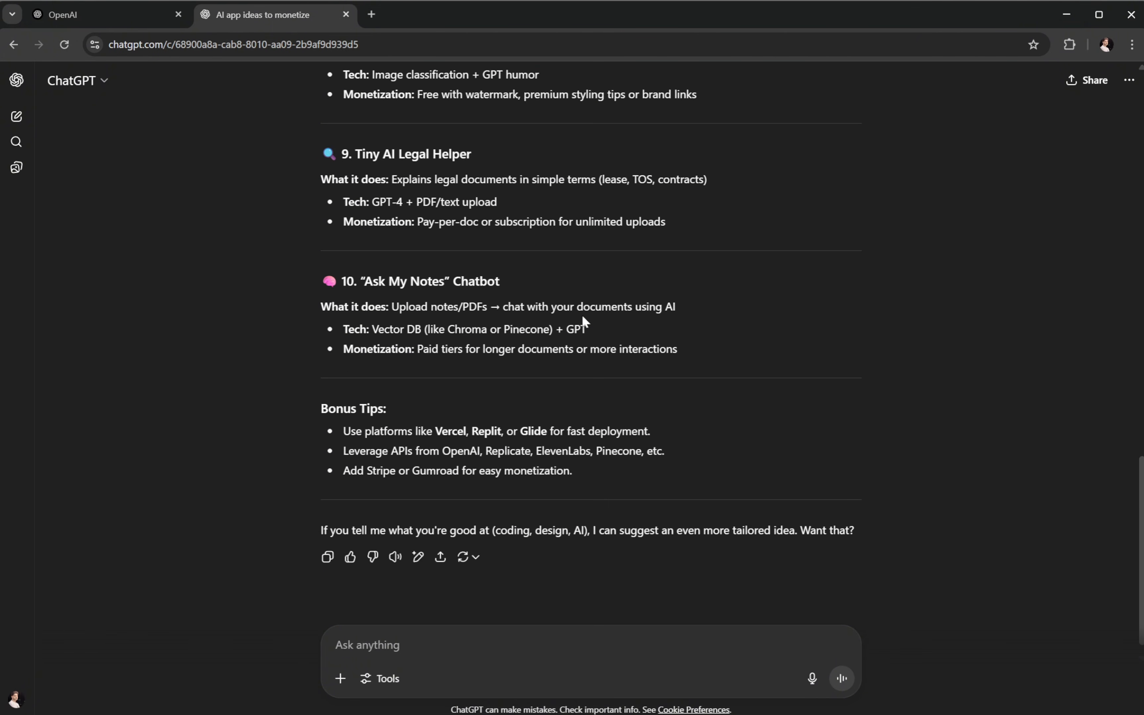
Step: Reply with the idea of a SaaS app: an AI-powered name generator for startups or products
left_click(552, 659)
type("Ho")
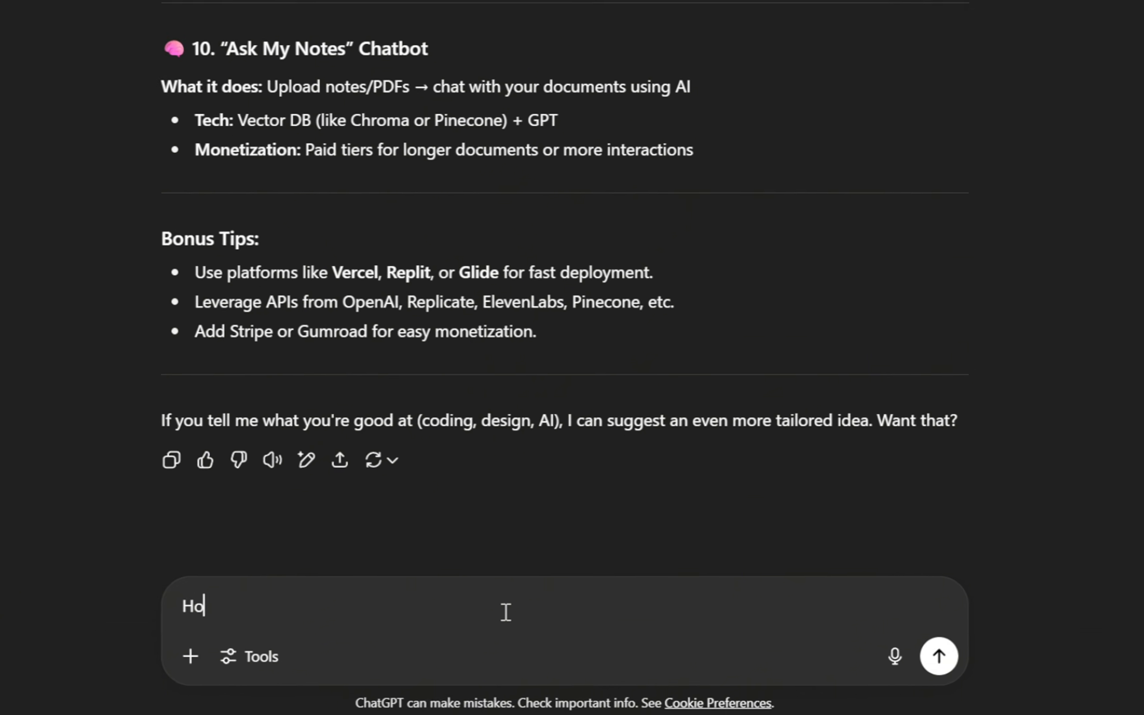
type("w about a SaaS app: an AI-powered name generator for startups or products")
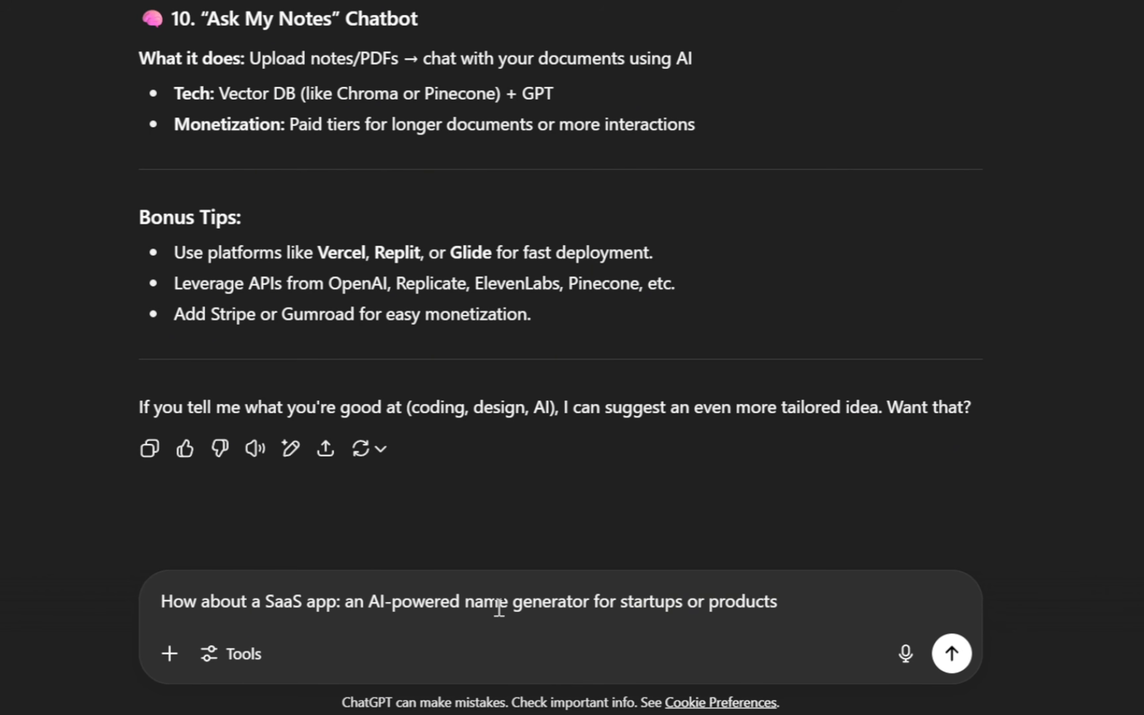
key("Return")
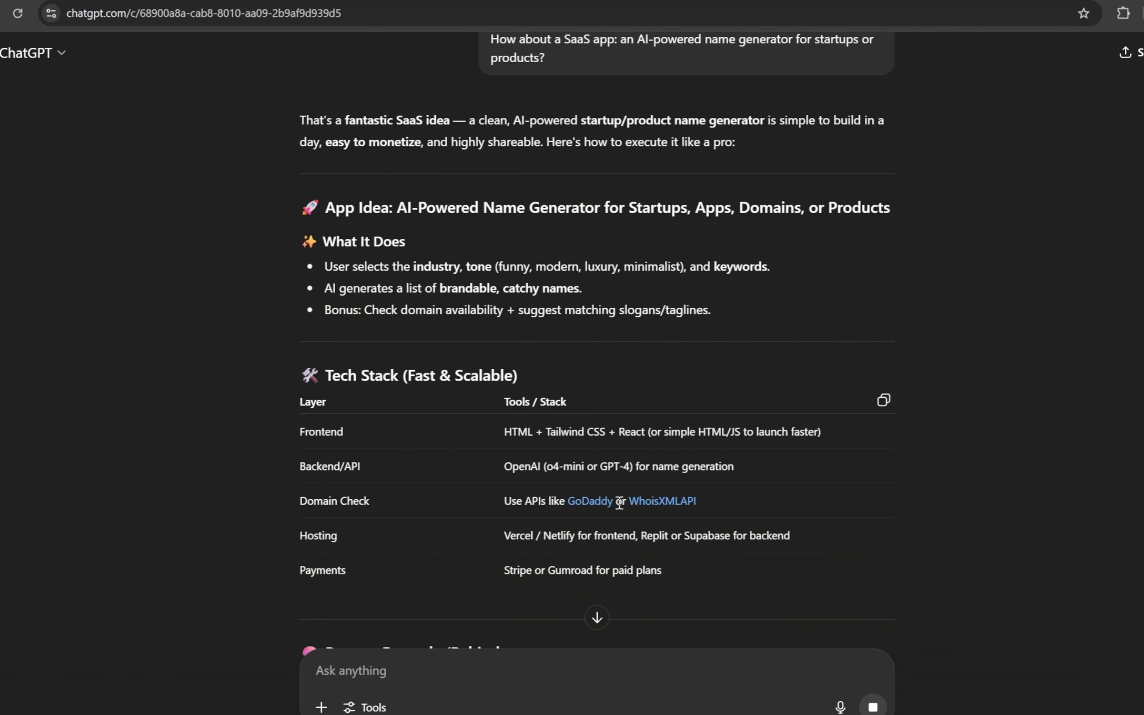
Step: Review the name generator plan's tech stack, prompt example, monetization options, target audience, extra features and example UI
scroll(619, 502, "down", 3)
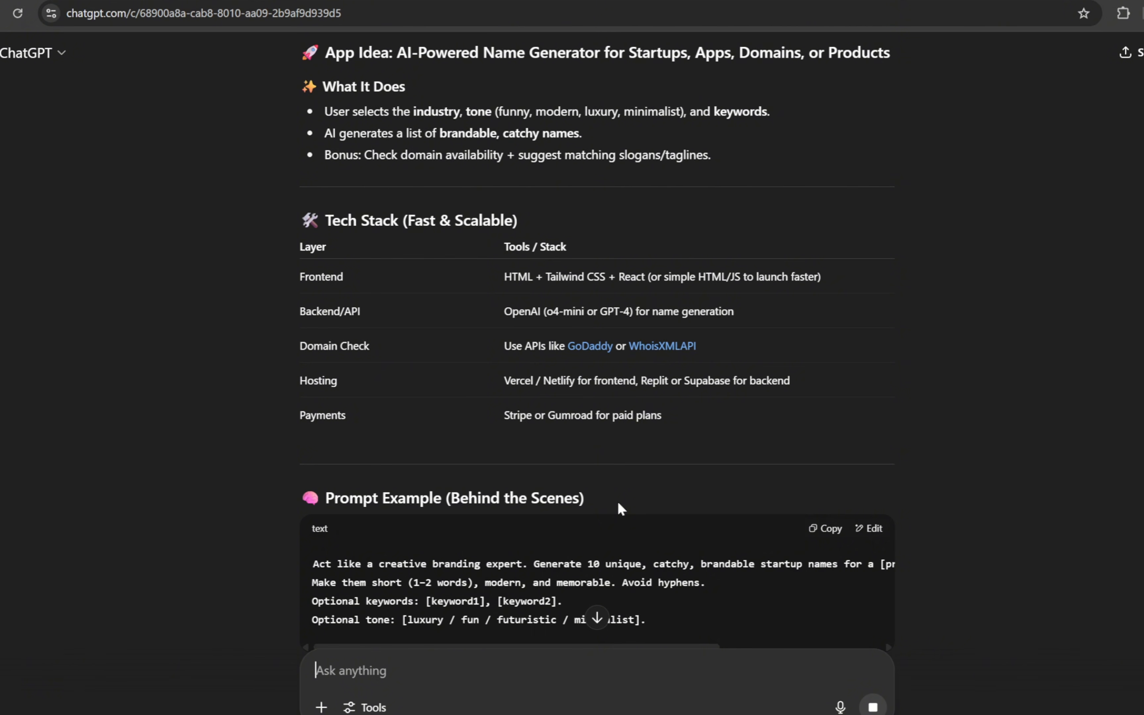
scroll(617, 501, "down", 4)
scroll(618, 503, "up", 3)
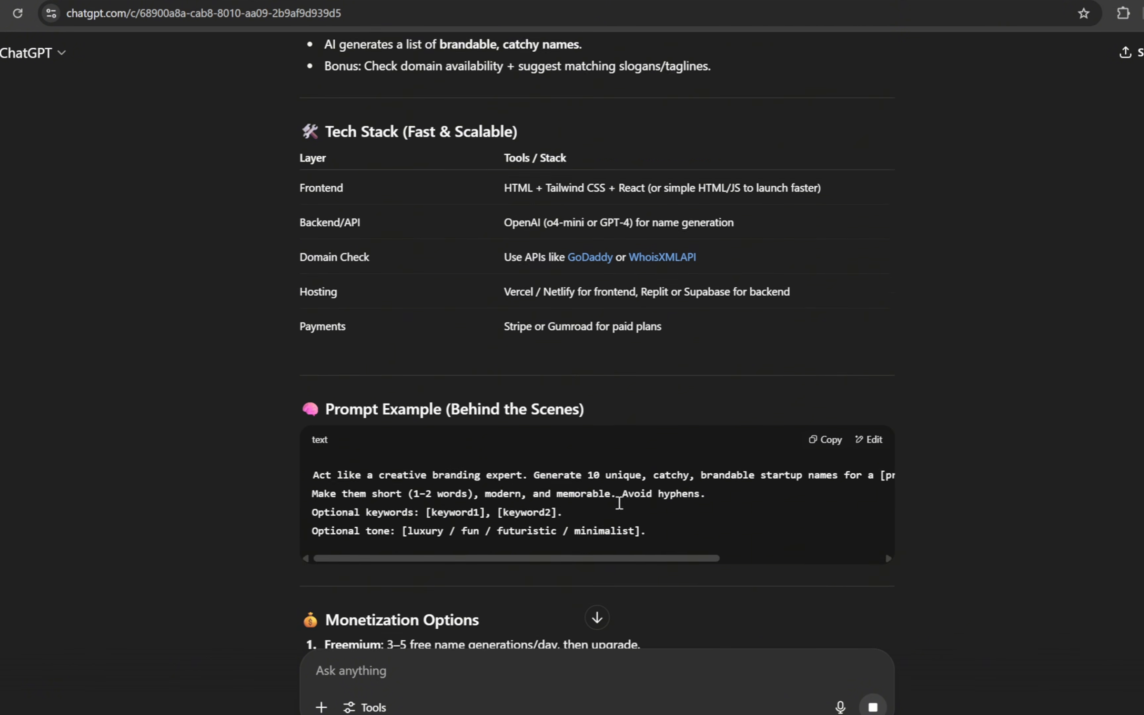
scroll(618, 503, "up", 5)
scroll(618, 501, "down", 5)
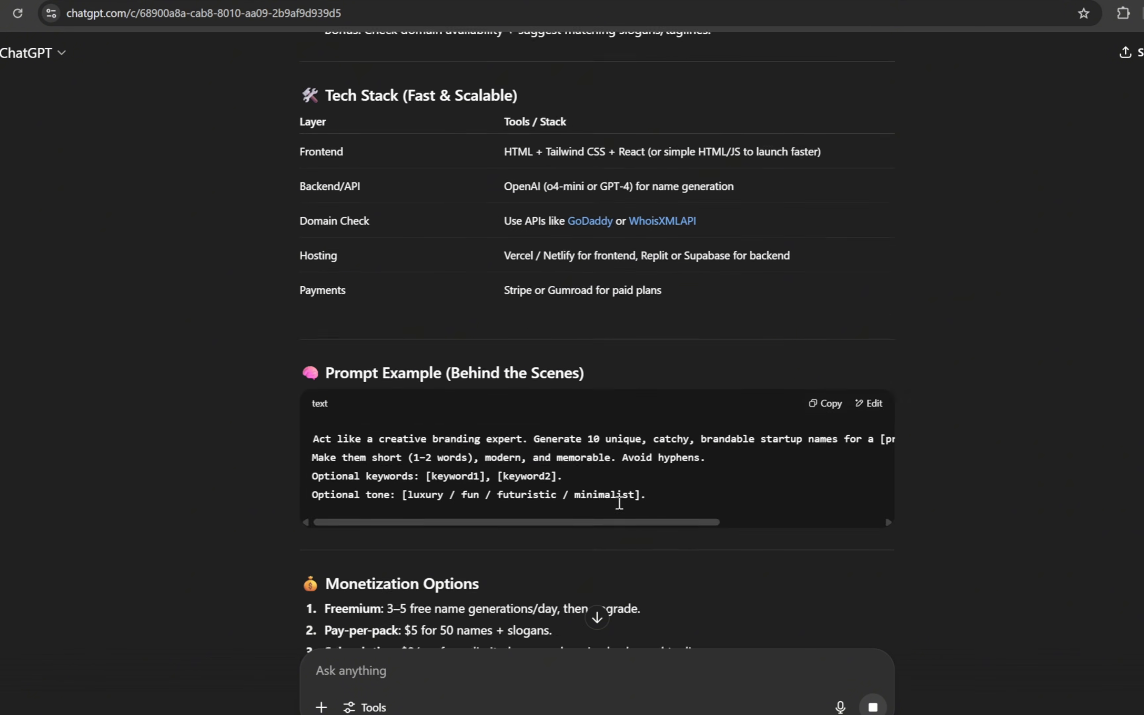
scroll(619, 502, "down", 10)
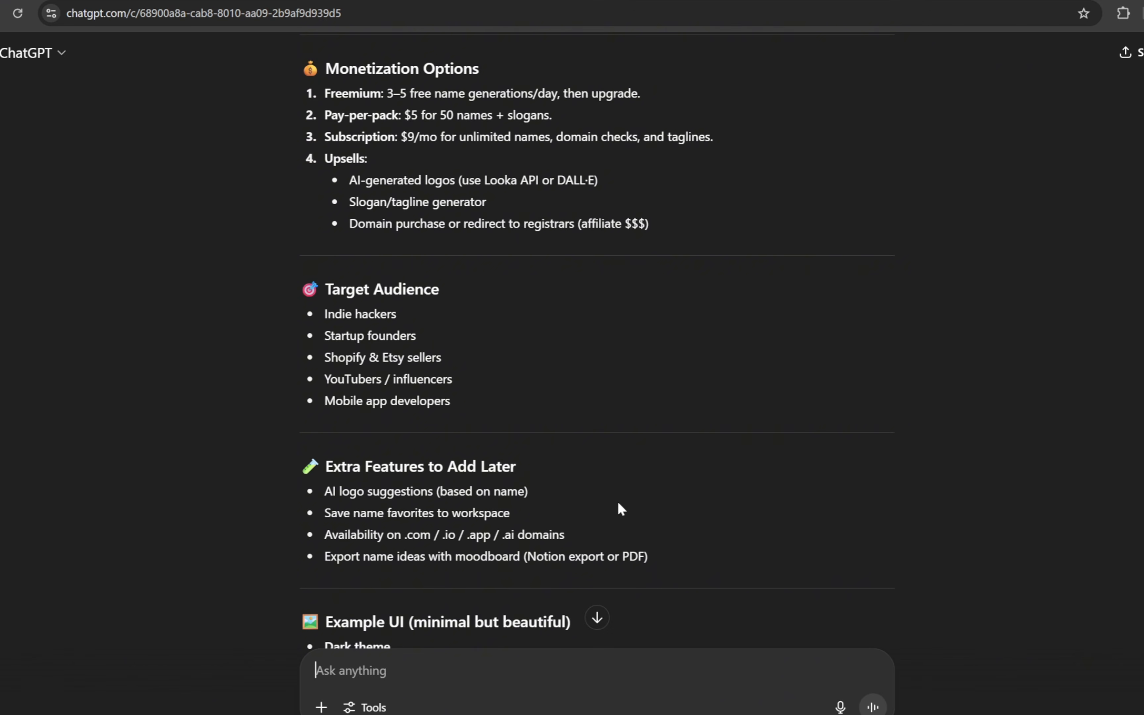
scroll(618, 503, "down", 3)
scroll(618, 503, "down", 3)
Step: Ask ChatGPT to suggest the sections or components this project should include from a UI and frontend perspective
type("could you sugges")
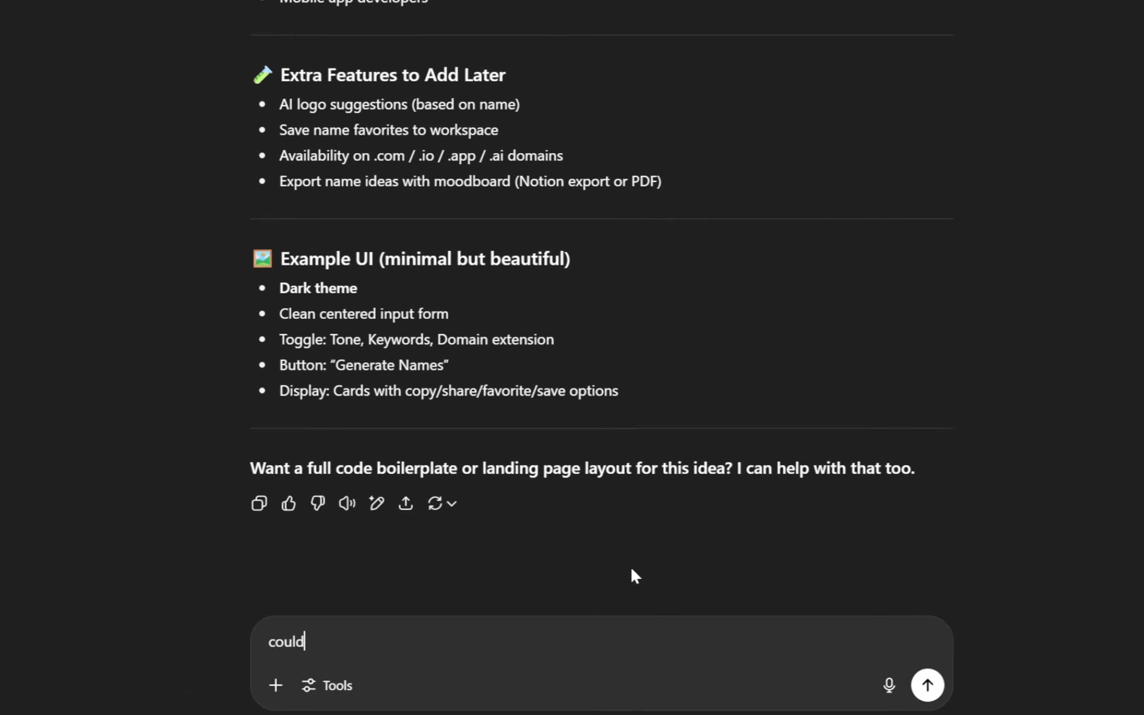
type("t different sections or ")
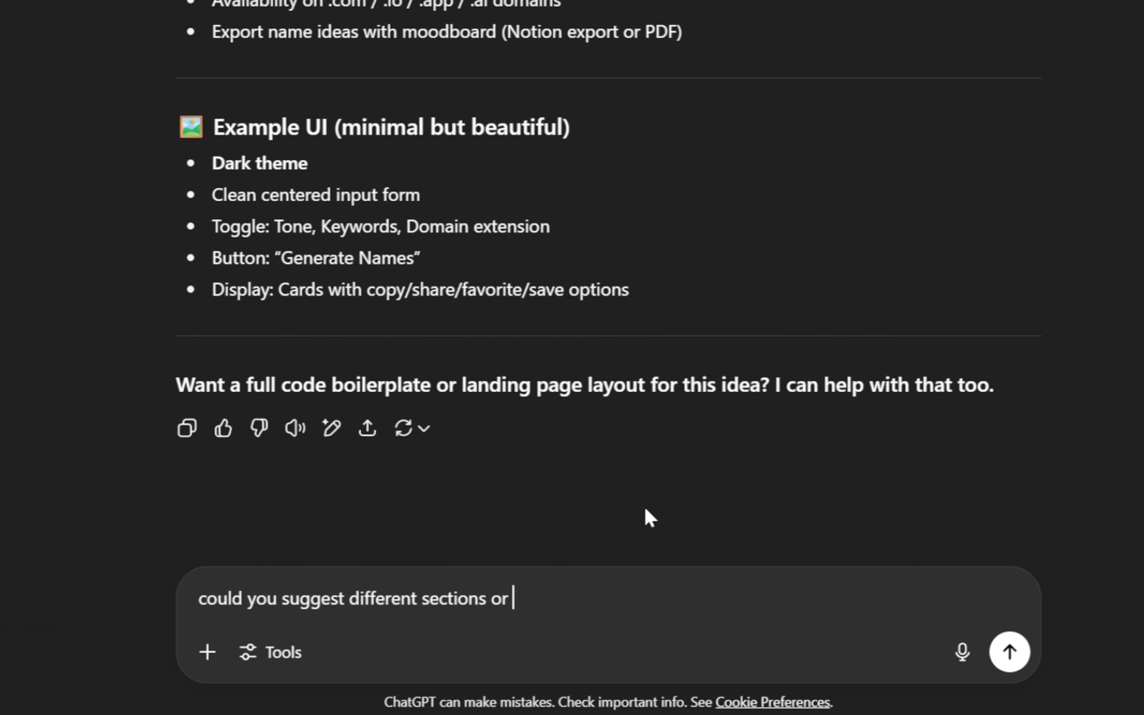
type("components this project sh")
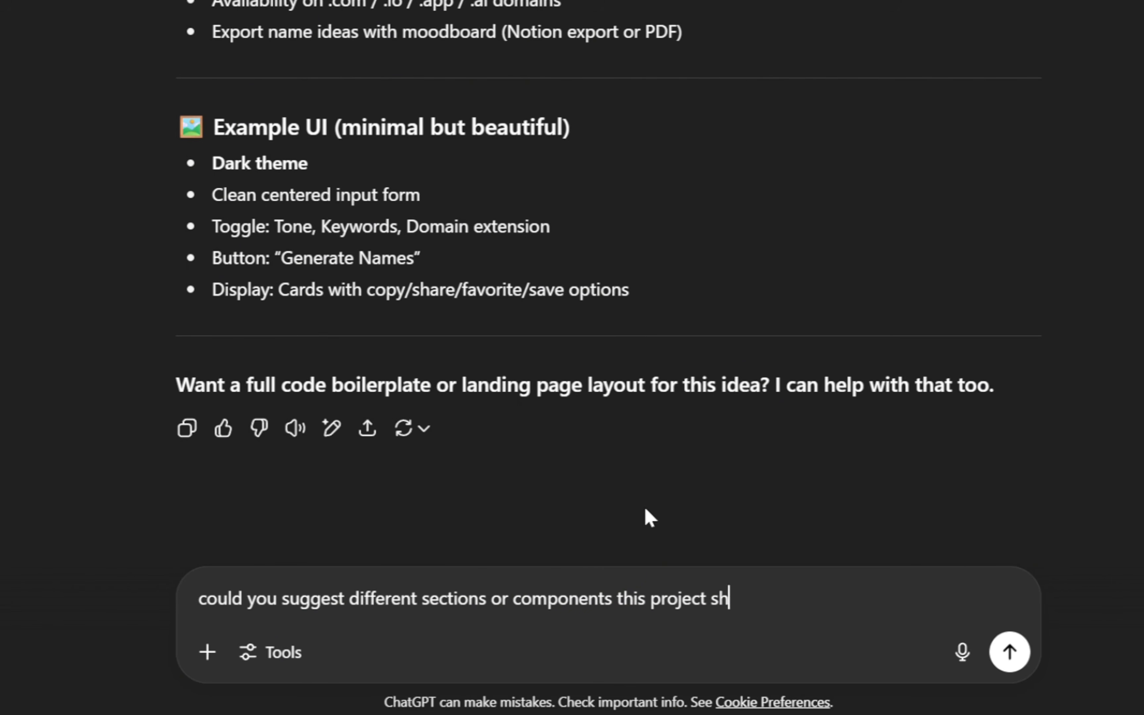
type("ould include from a UI and fro")
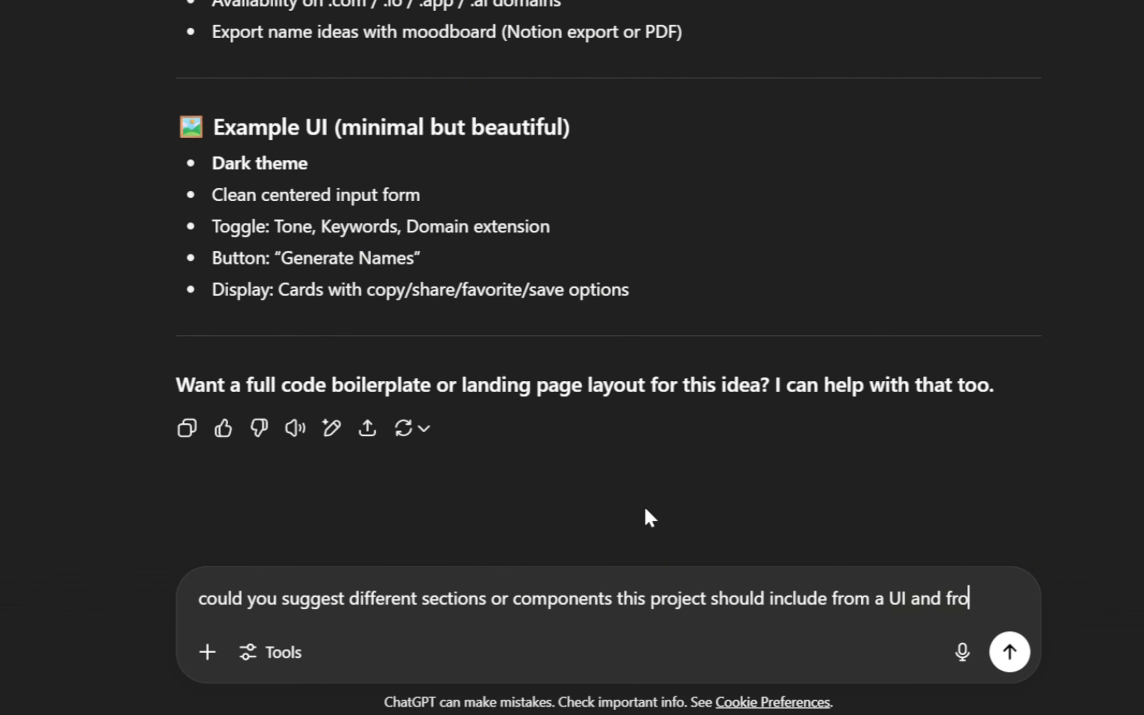
type("ntend perspective?")
key("Return")
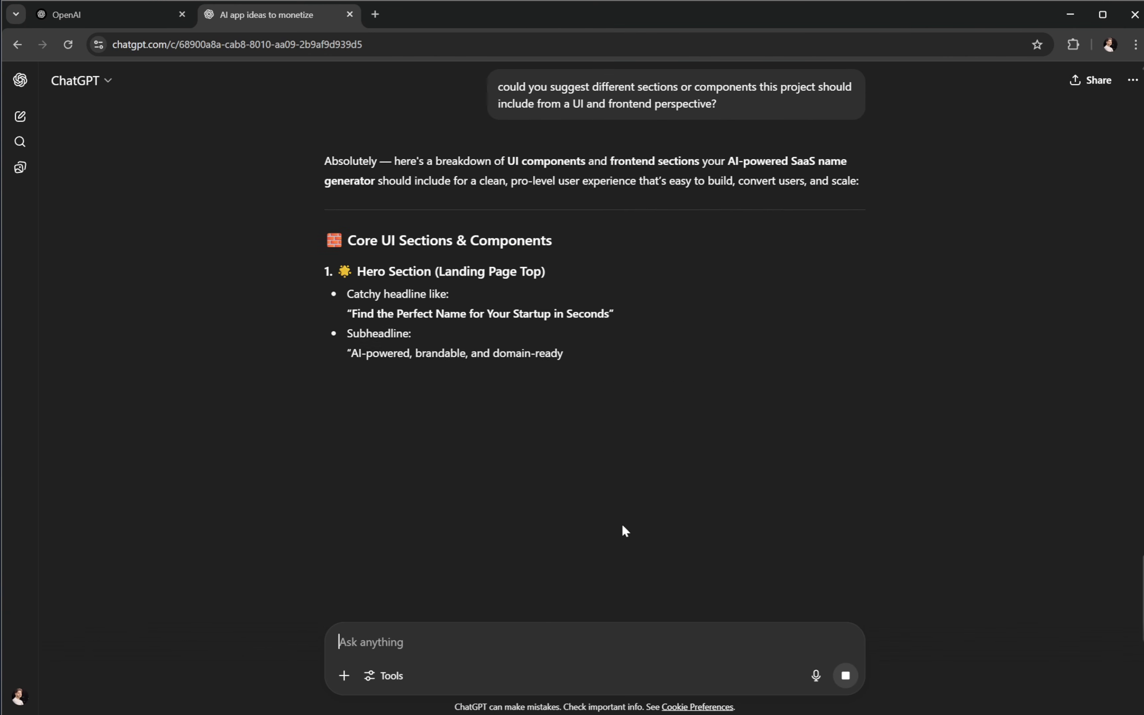
Step: Review the suggested UI sections and components, from the hero section to the footer, bonus components and UI design tips
scroll(622, 520, "down", 6)
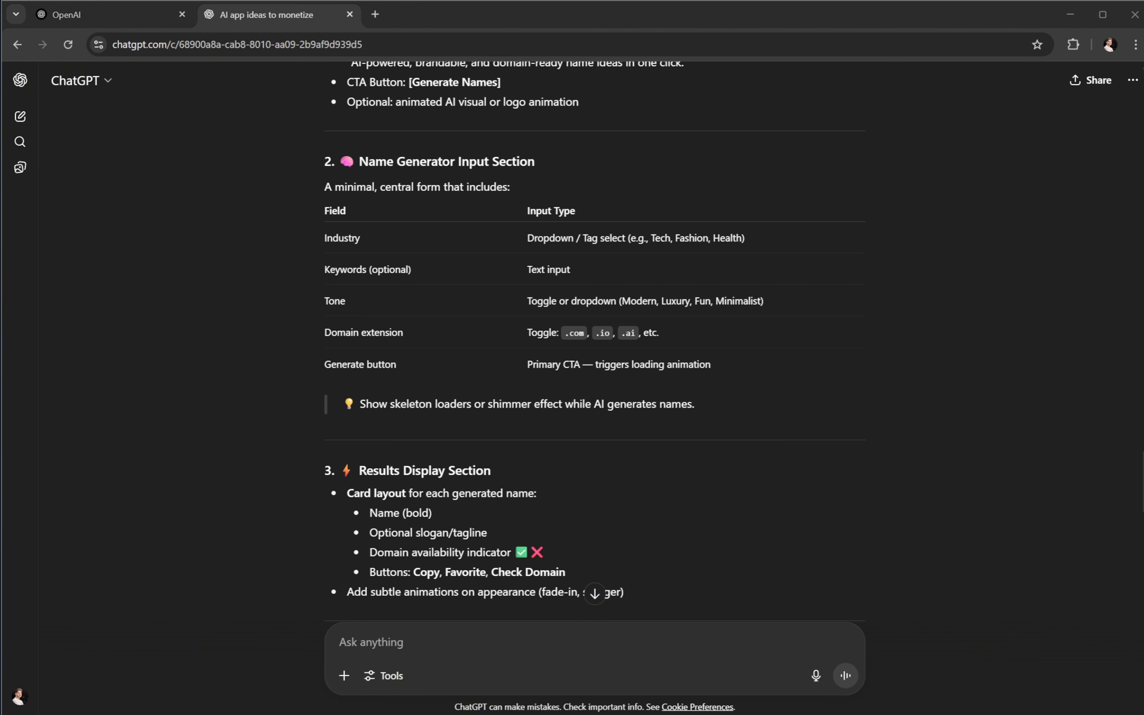
scroll(704, 504, "up", 7)
scroll(705, 505, "down", 11)
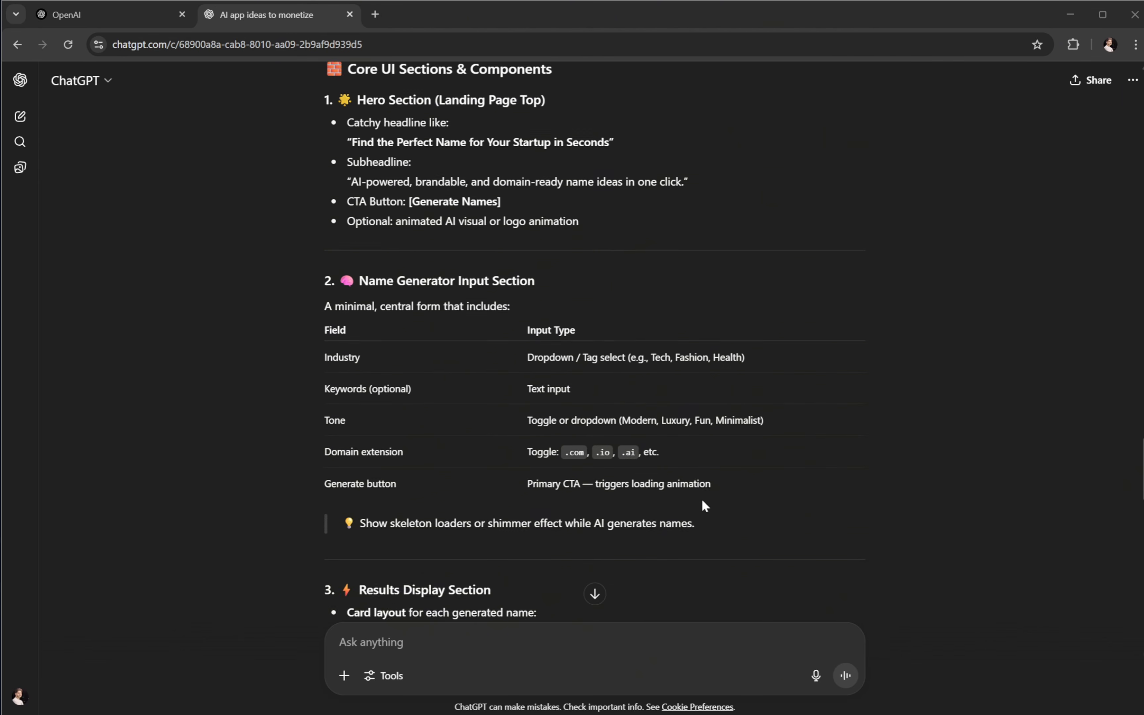
scroll(704, 506, "down", 8)
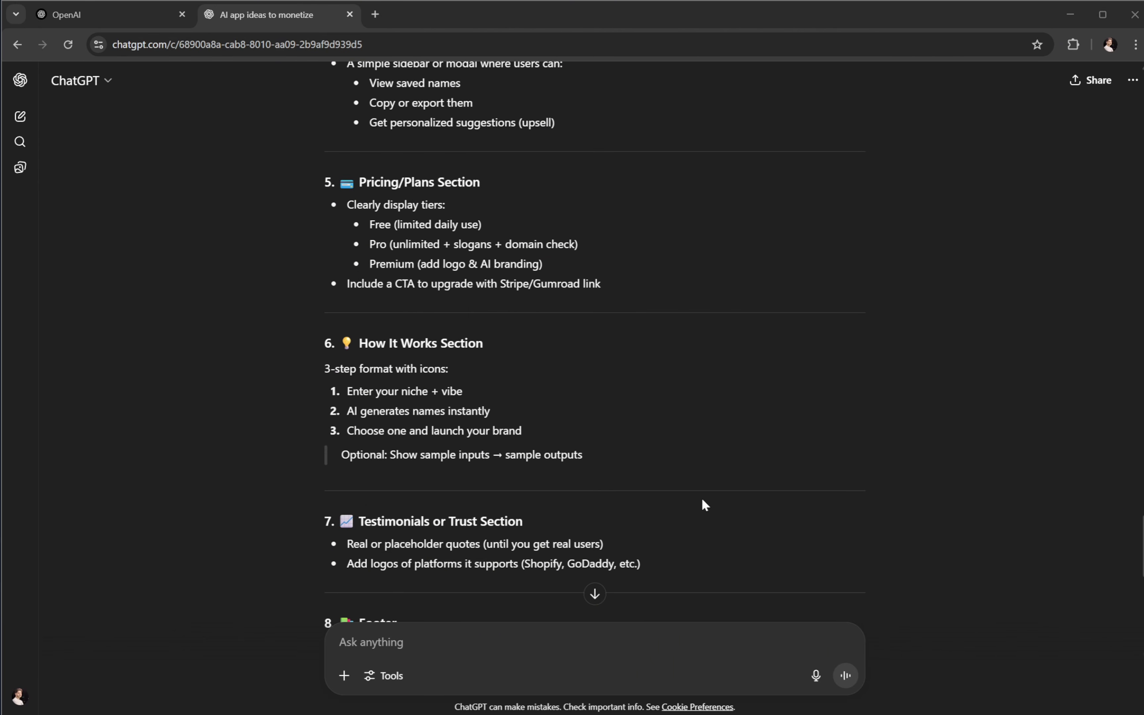
scroll(705, 506, "down", 7)
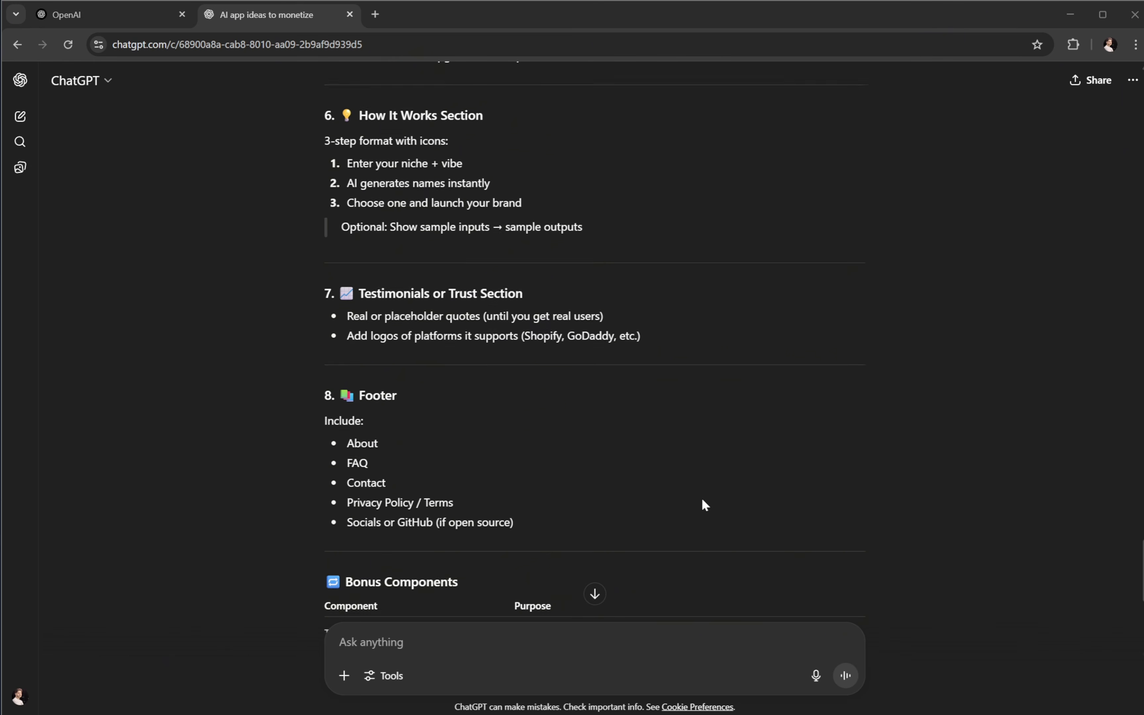
scroll(703, 502, "down", 5)
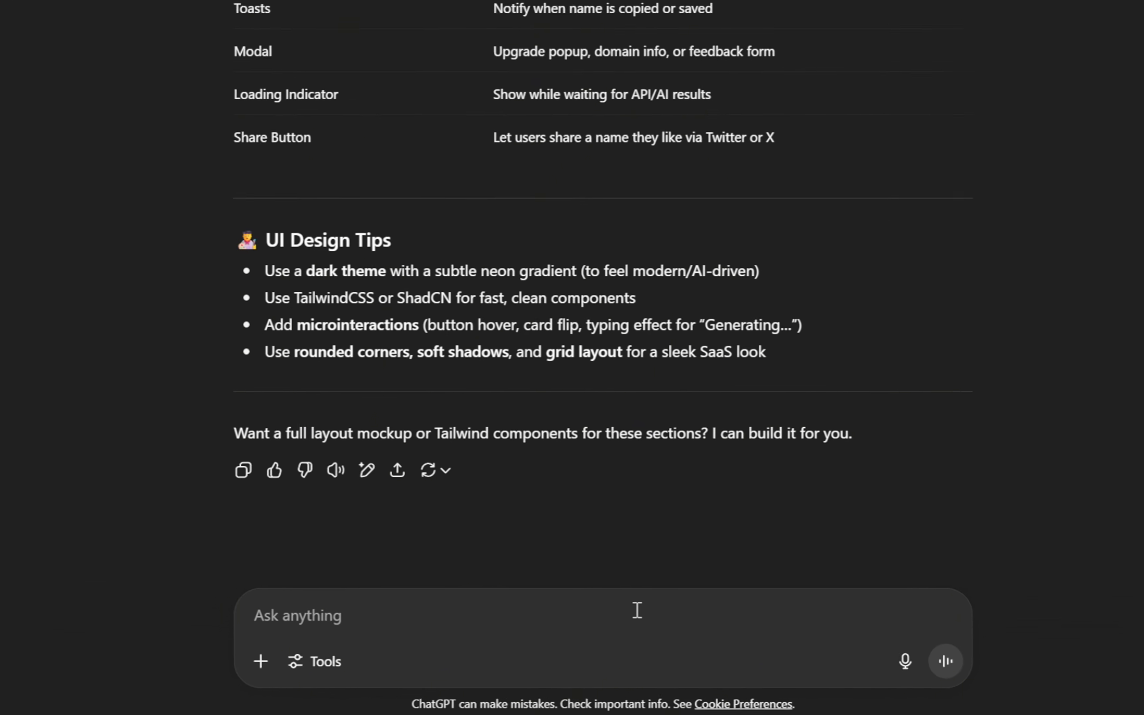
Step: Ask ChatGPT to turn this section information into a single clear prompt for the V0 AI website generator
type("I want to")
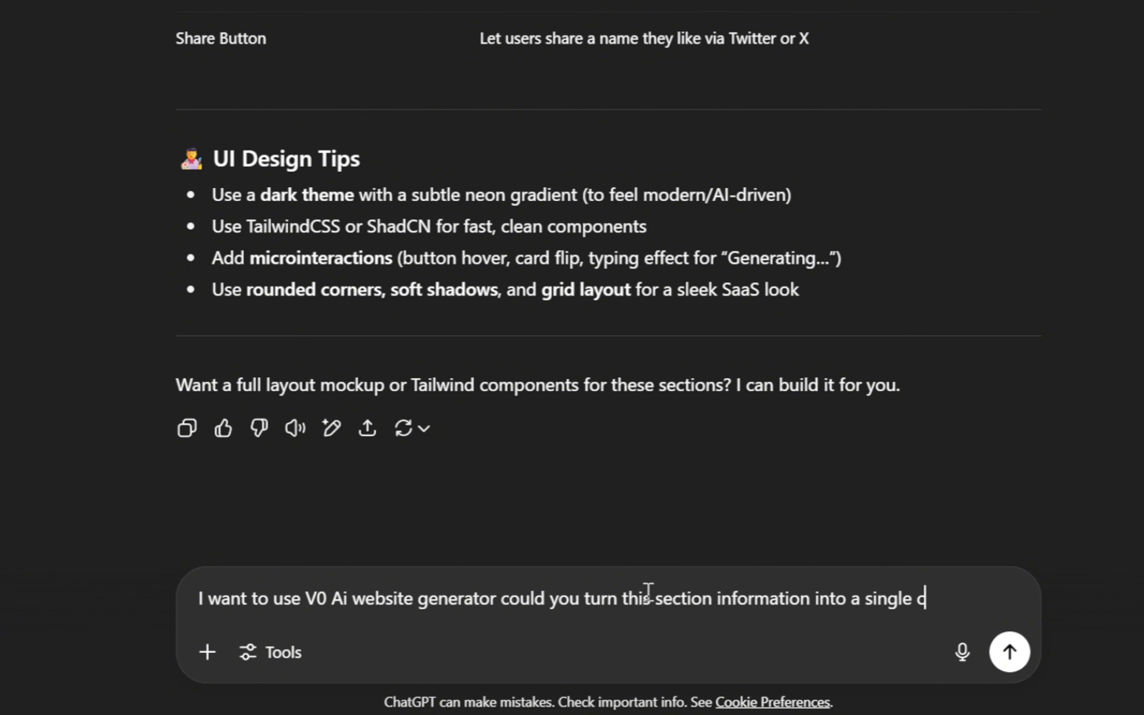
type("mpt?")
key("Return")
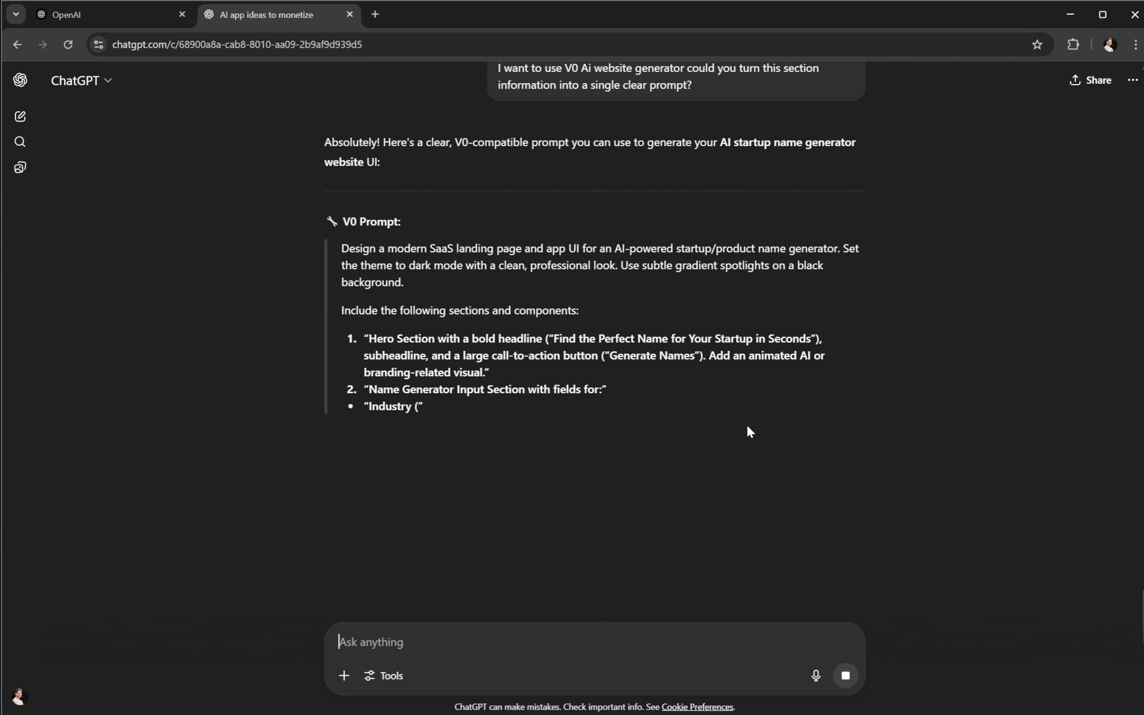
Step: Read through the generated V0 prompt, checking its hero section, numbered sections, small UI components and design instructions
scroll(705, 445, "down", 2)
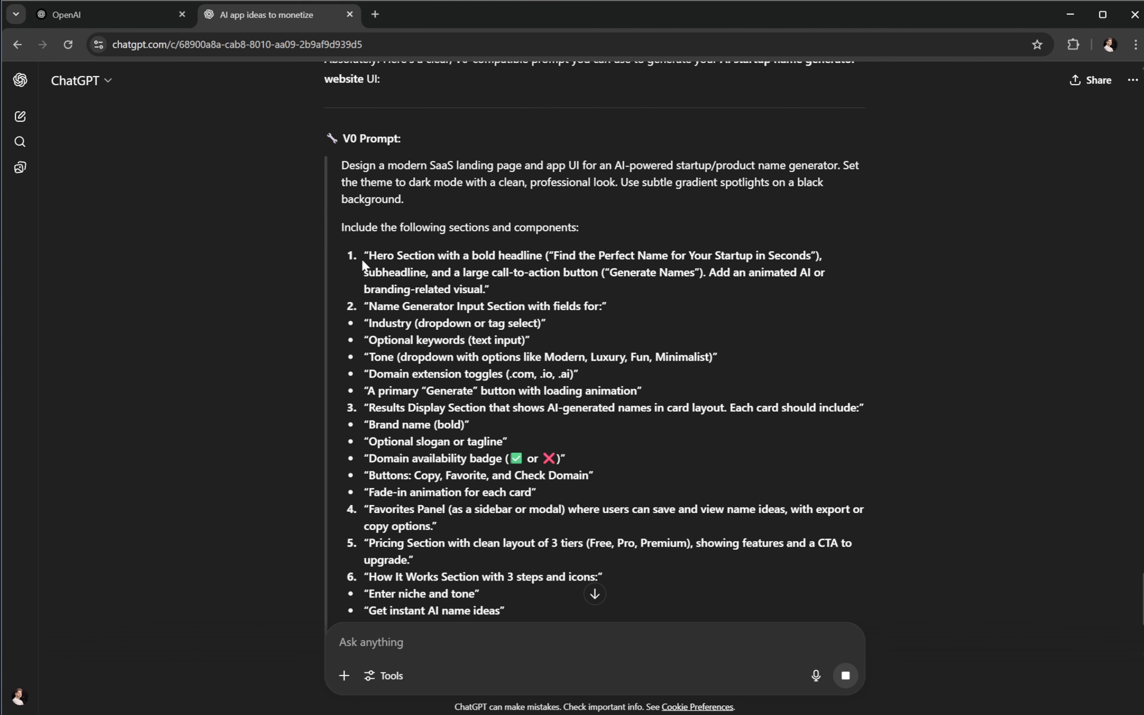
left_click_drag(339, 262, 505, 288)
scroll(496, 309, "down", 2)
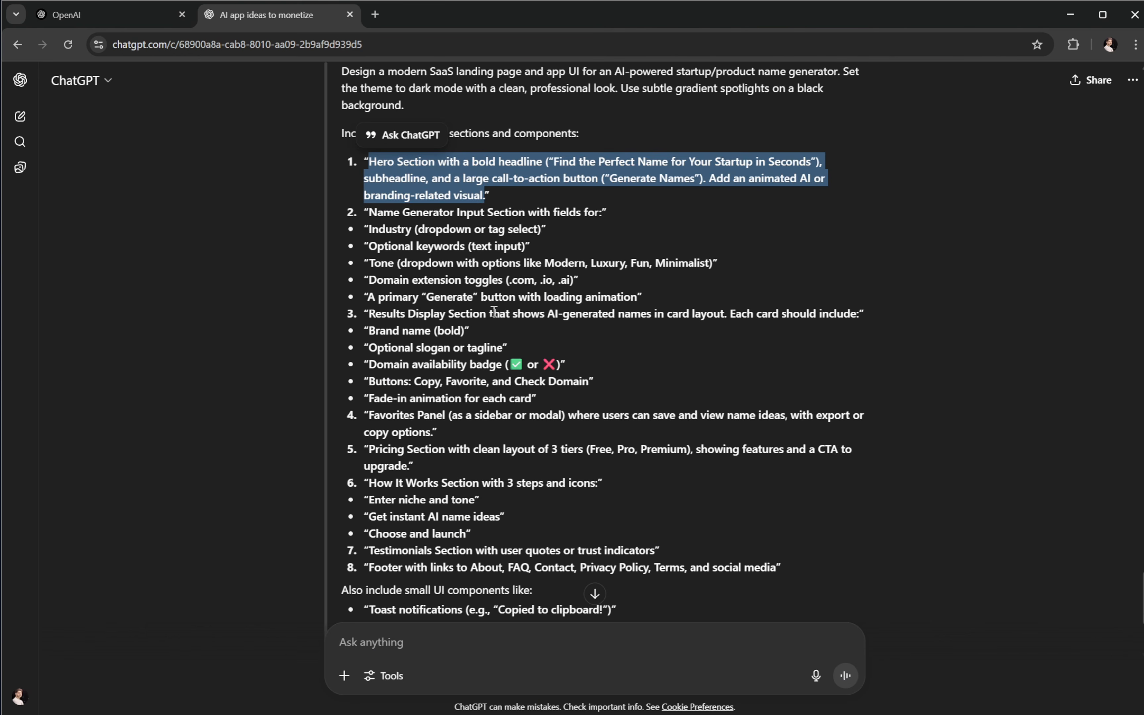
scroll(496, 309, "up", 2)
left_click(453, 233)
scroll(416, 332, "down", 8)
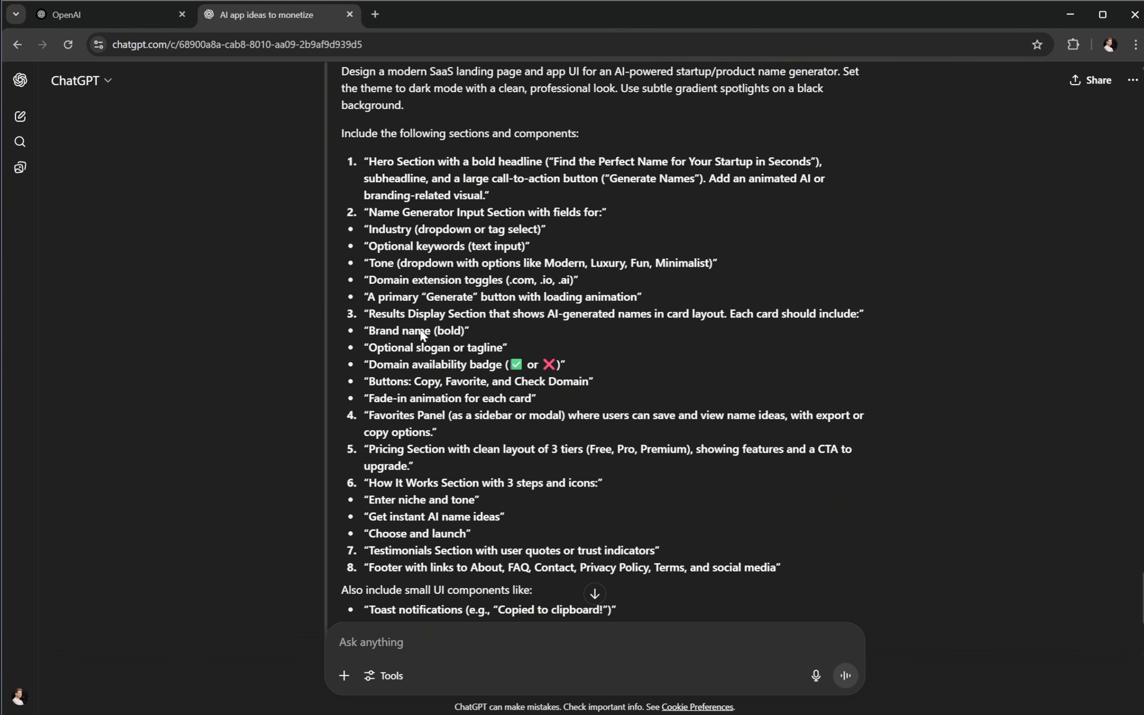
scroll(420, 337, "up", 4)
scroll(420, 336, "down", 4)
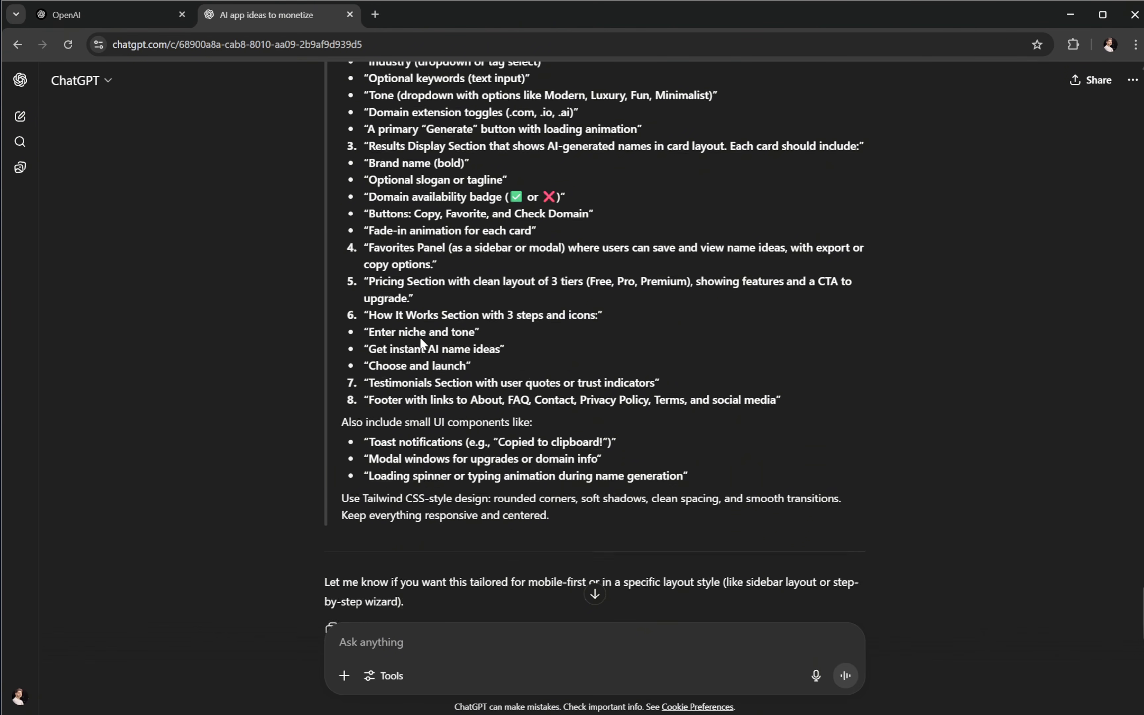
Step: Ask ChatGPT to also add a nice header to the project, and review the updated V0 prompt
left_click(642, 632)
type("also add a nice he")
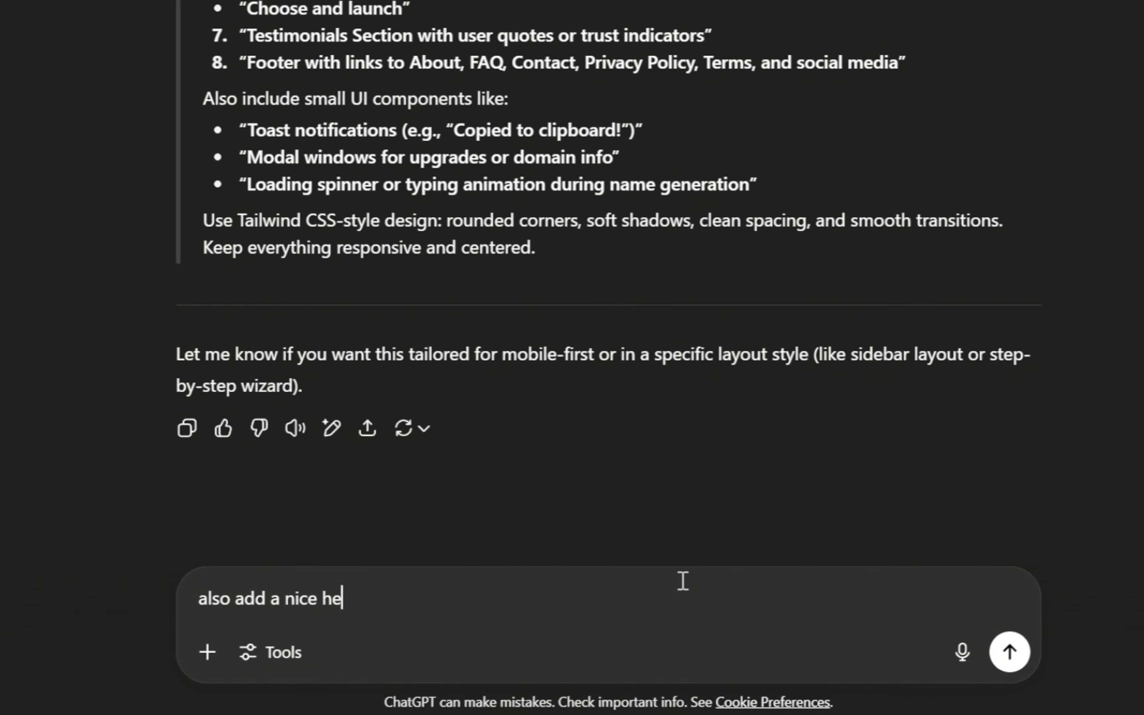
type("ader to our p[roject")
key("Return")
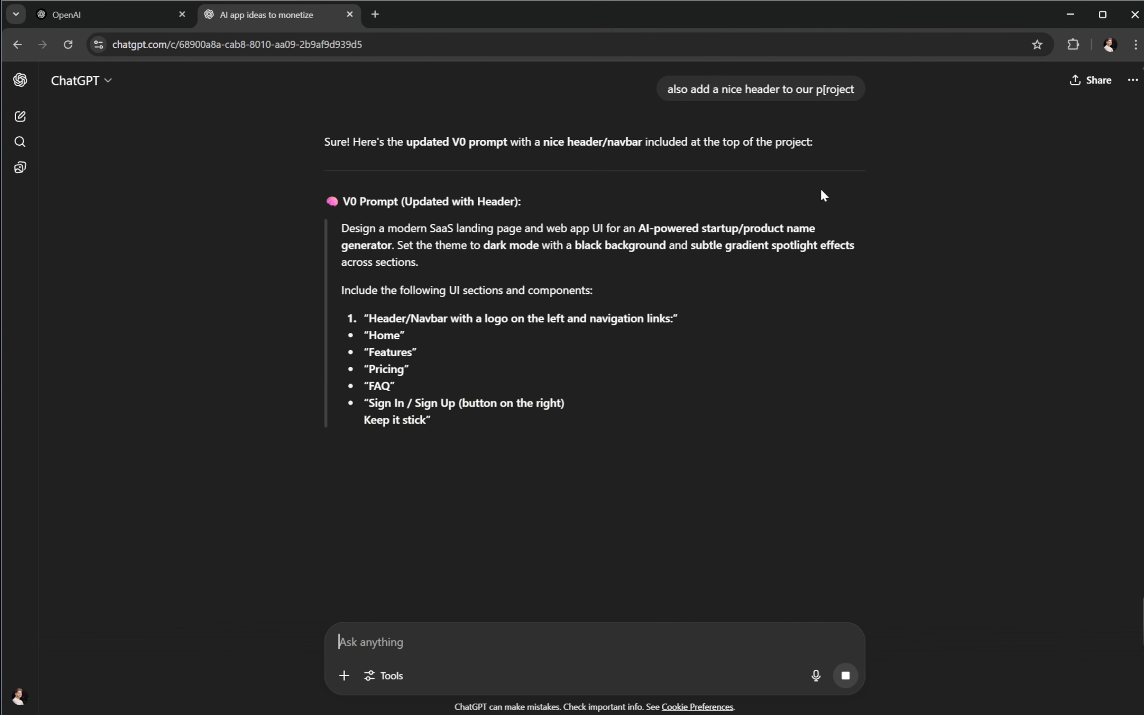
left_click_drag(369, 296, 574, 416)
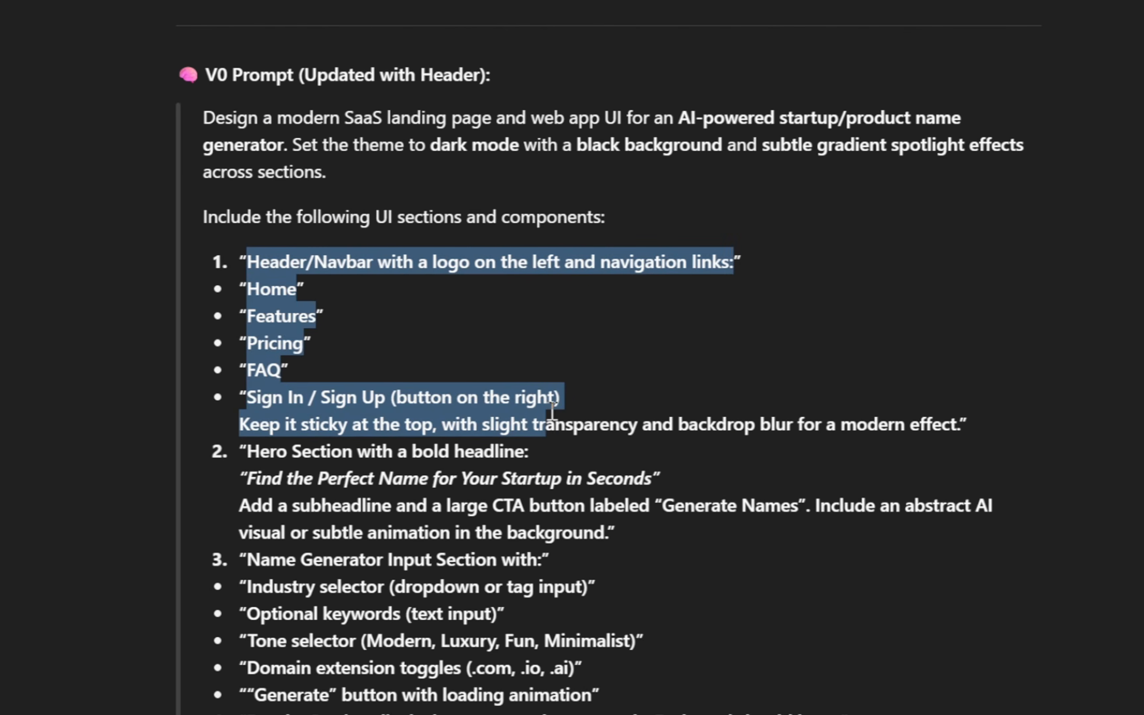
left_click(640, 374)
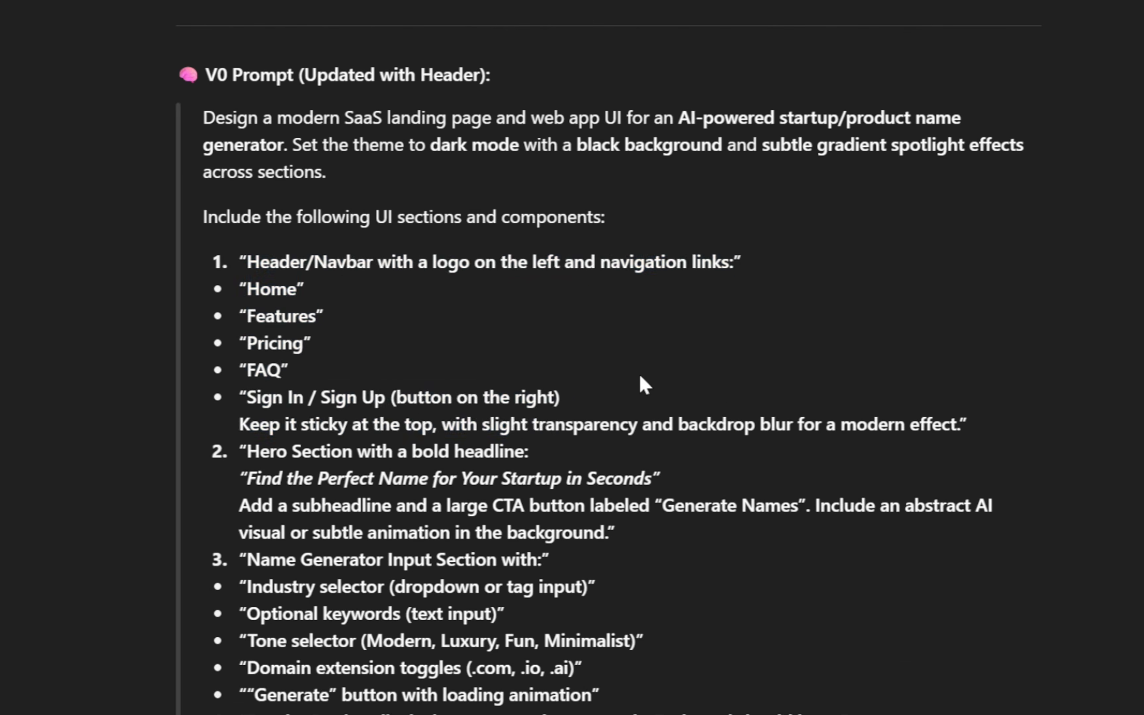
scroll(641, 374, "down", 3)
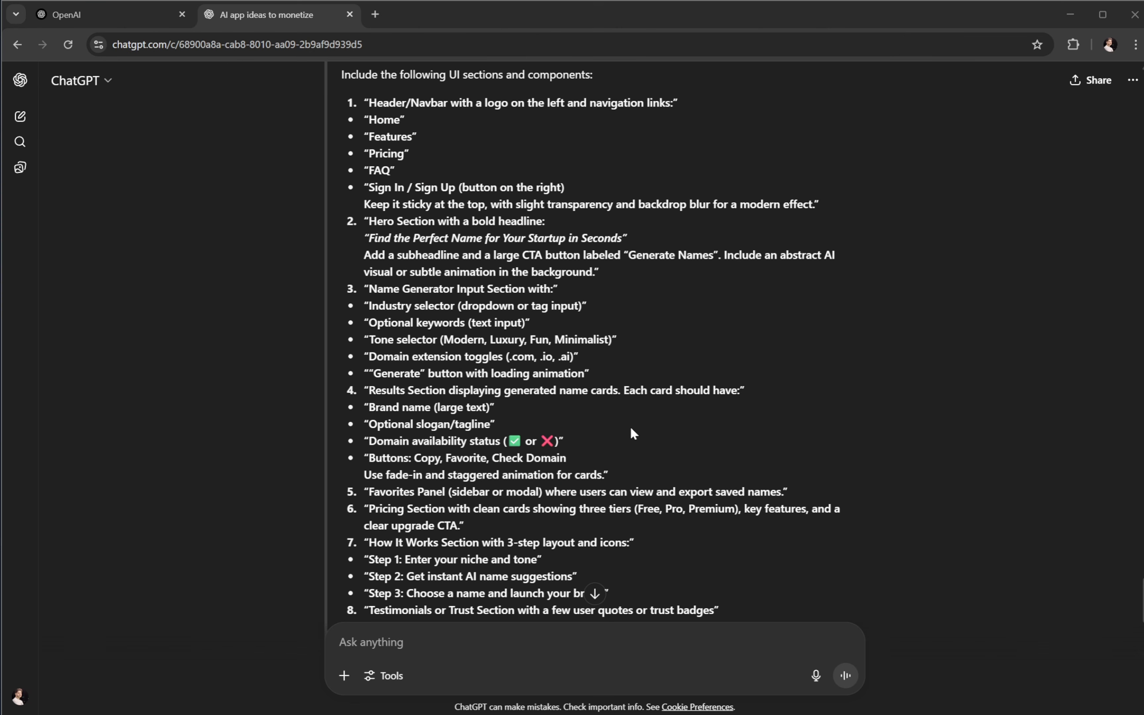
scroll(615, 473, "down", 6)
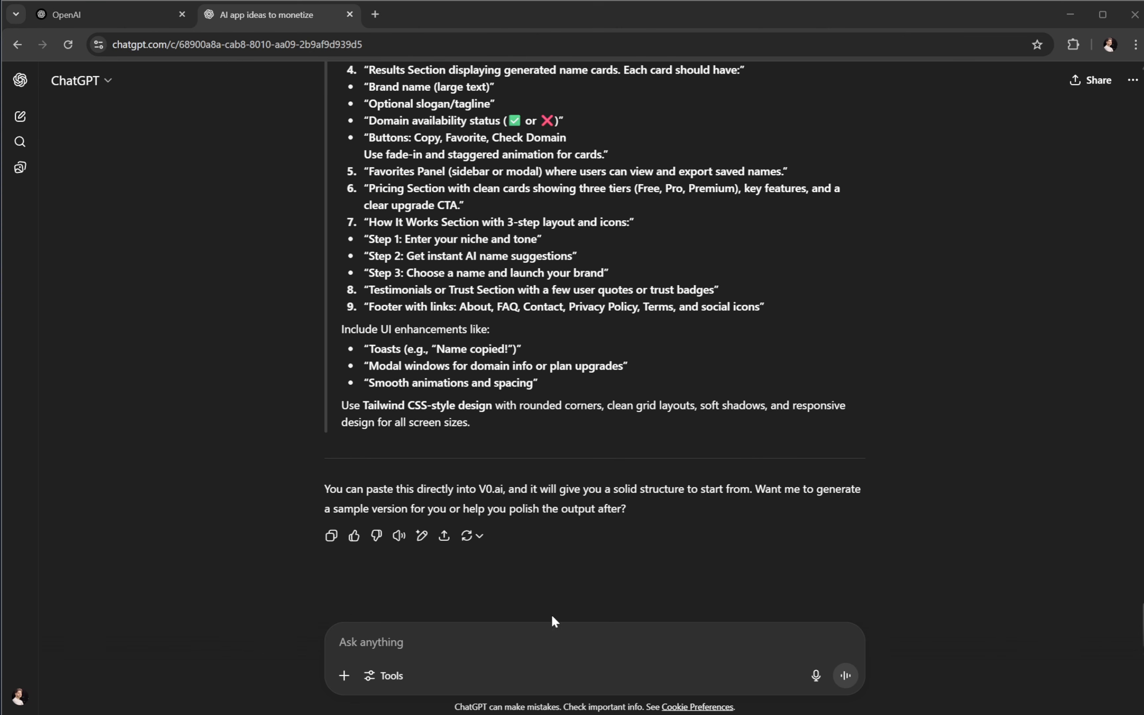
Step: Ask ChatGPT to integrate advanced animations: scroll trigger animations, fade in and out with blur effect, and other animations for different sections
left_click(556, 649)
type("I also")
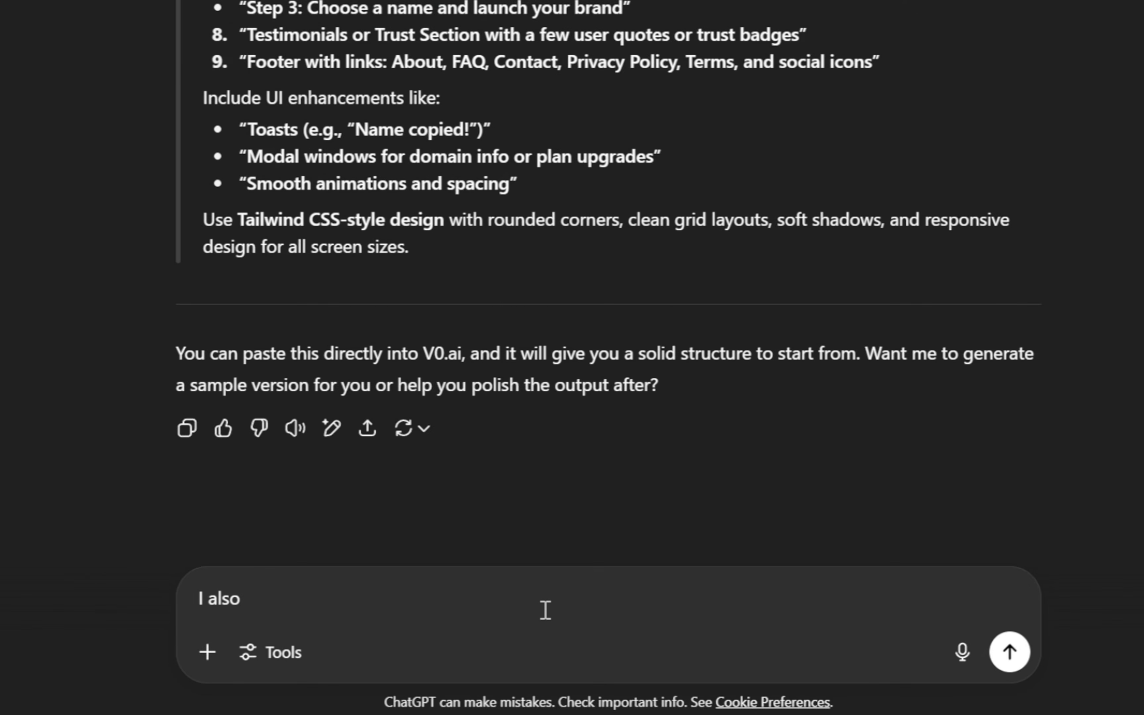
type(" want to integrate advanced ")
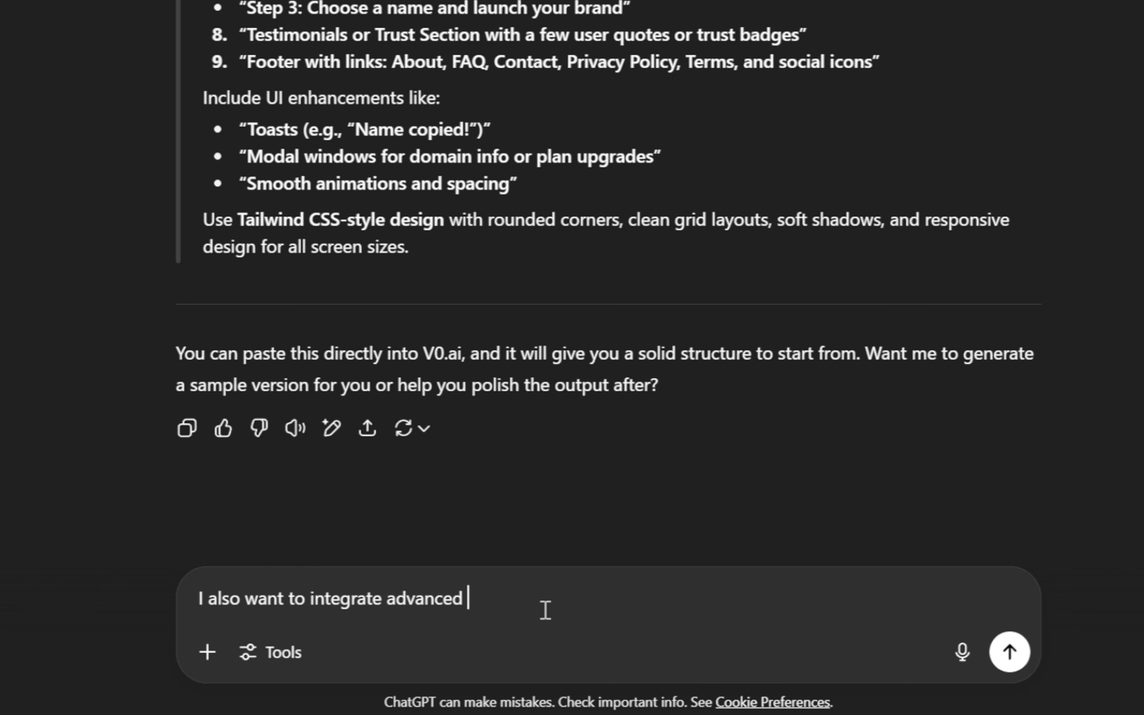
type("animations like scroll trig")
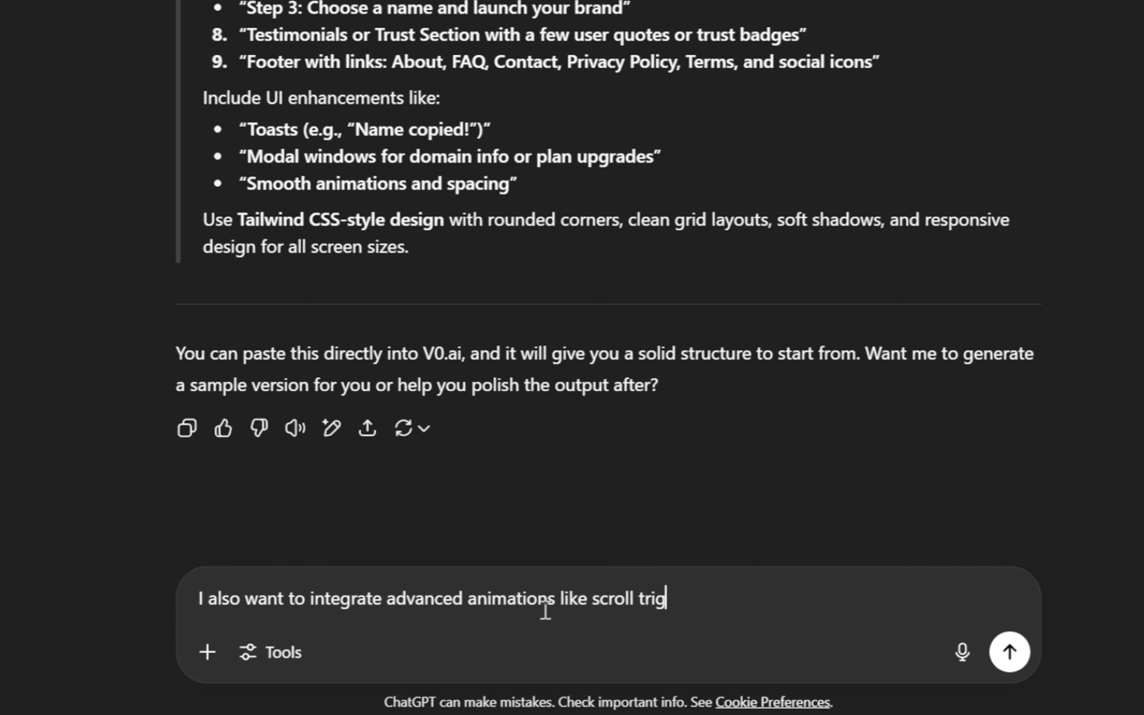
type("ger animations, fade in an")
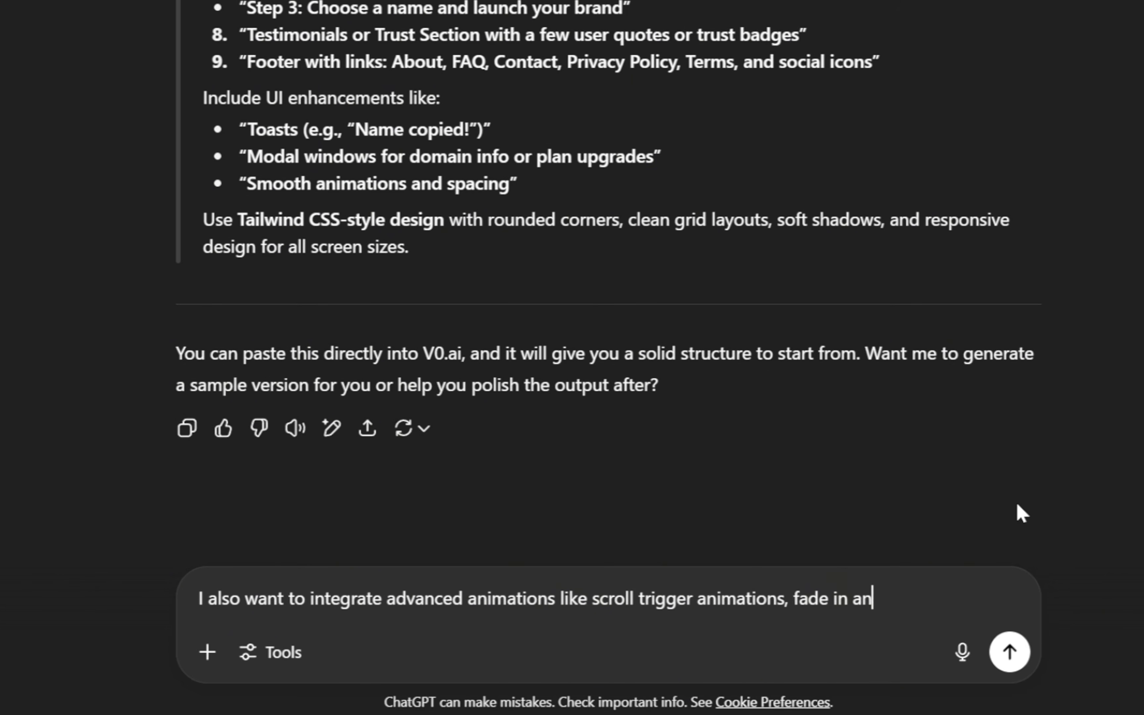
type("d out with blur effec")
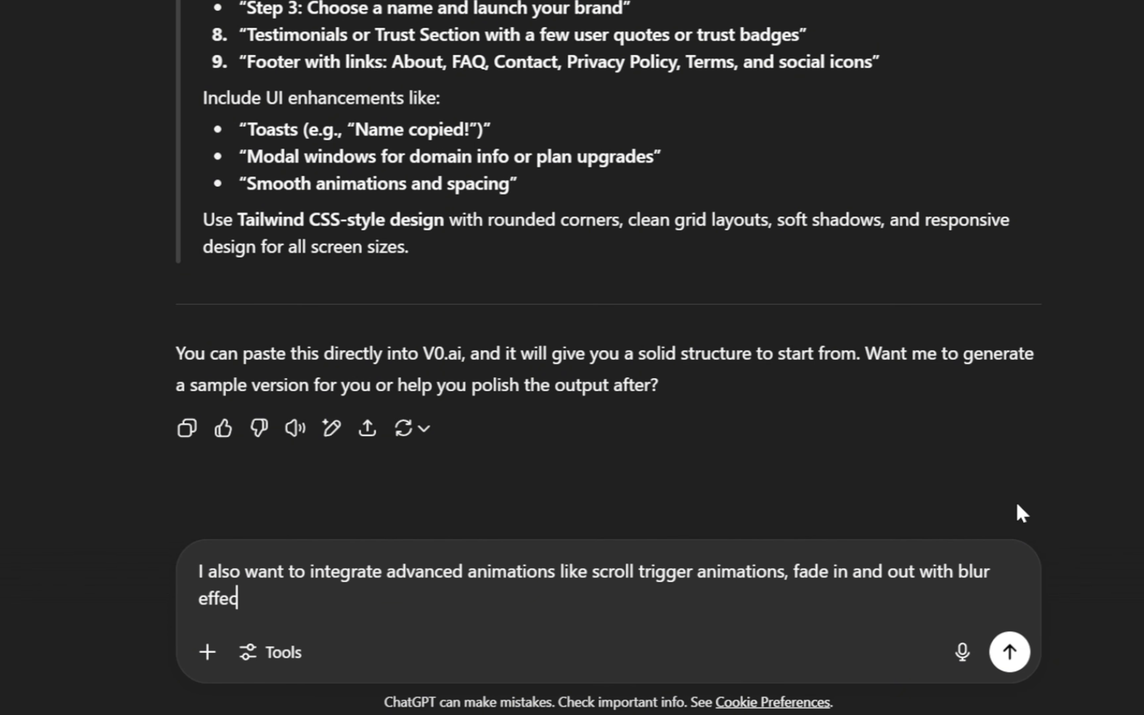
type("t and other animations for differennt sections")
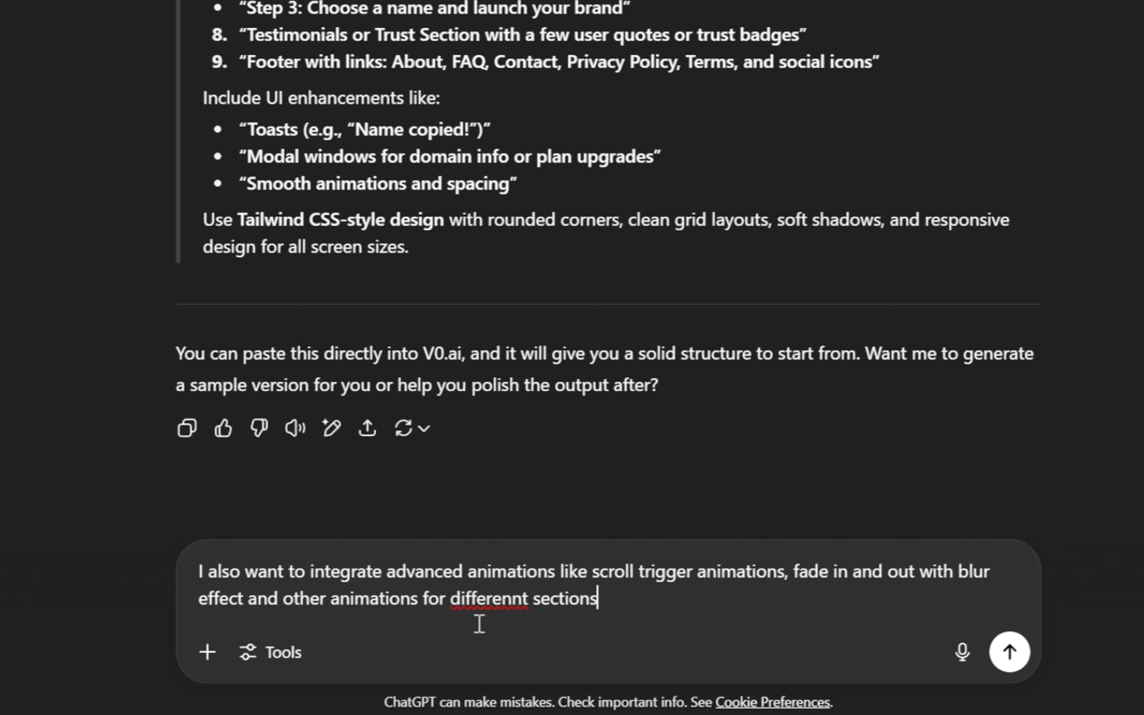
key("Return")
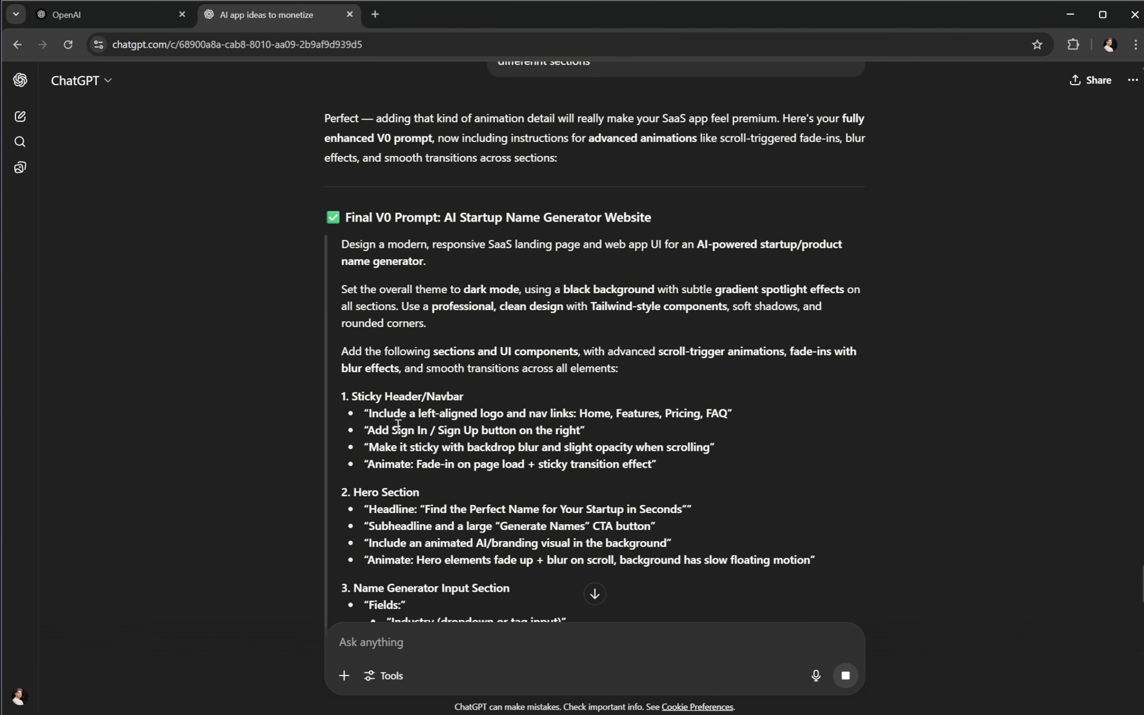
Step: Review the final V0 prompt's animated sections, extras and color palette, including the header and hero section
scroll(398, 425, "down", 6)
scroll(398, 425, "down", 9)
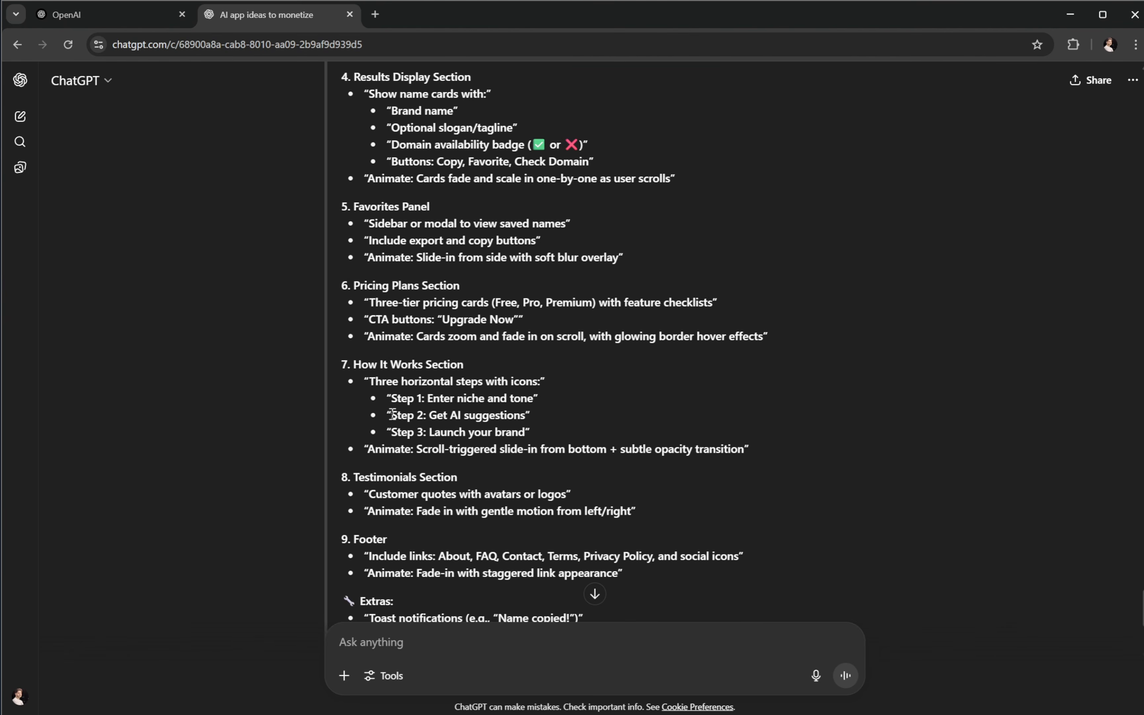
left_click_drag(496, 517, 263, 526)
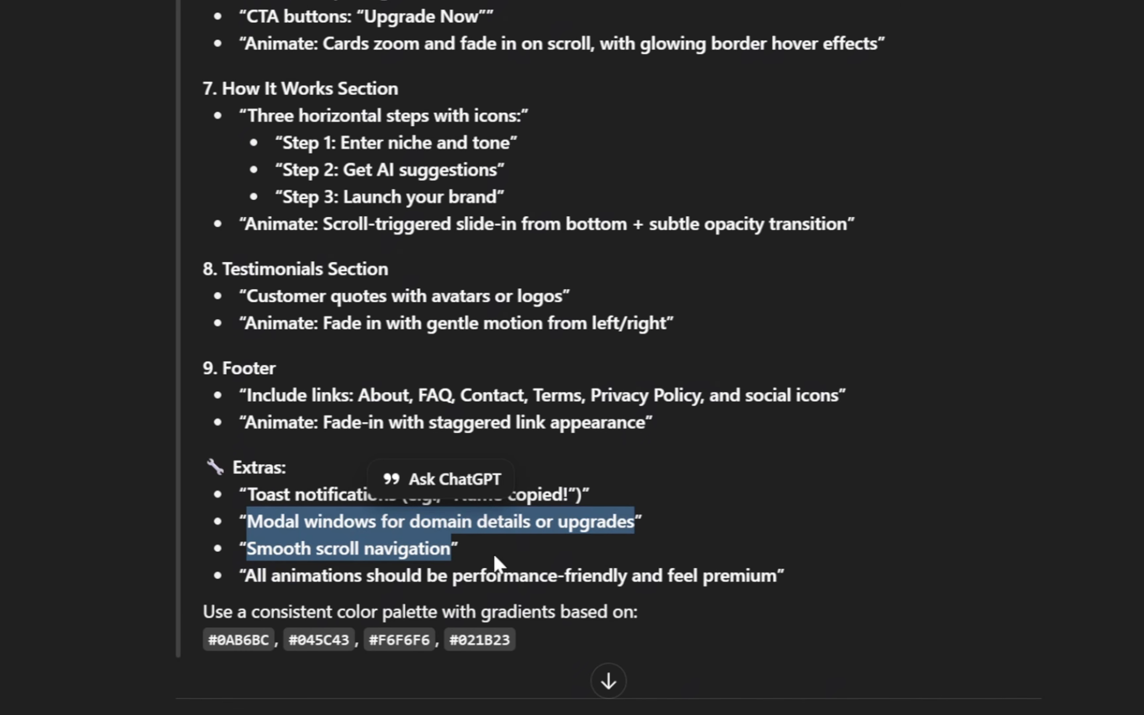
scroll(566, 558, "up", 10)
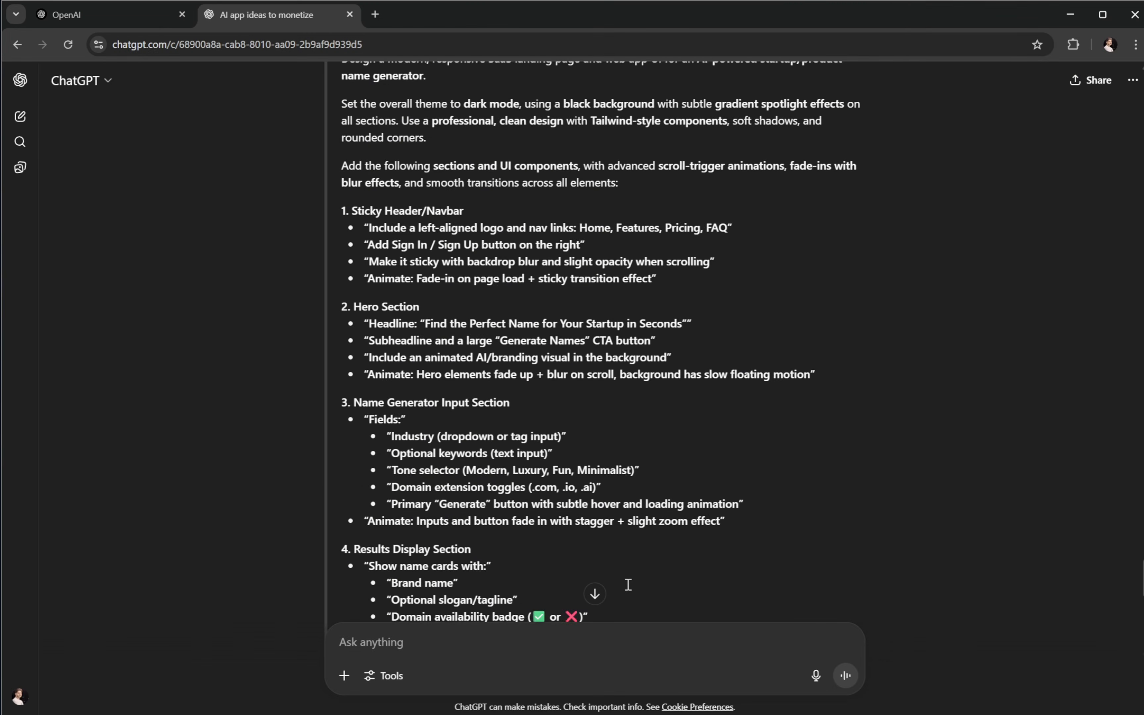
scroll(628, 585, "up", 5)
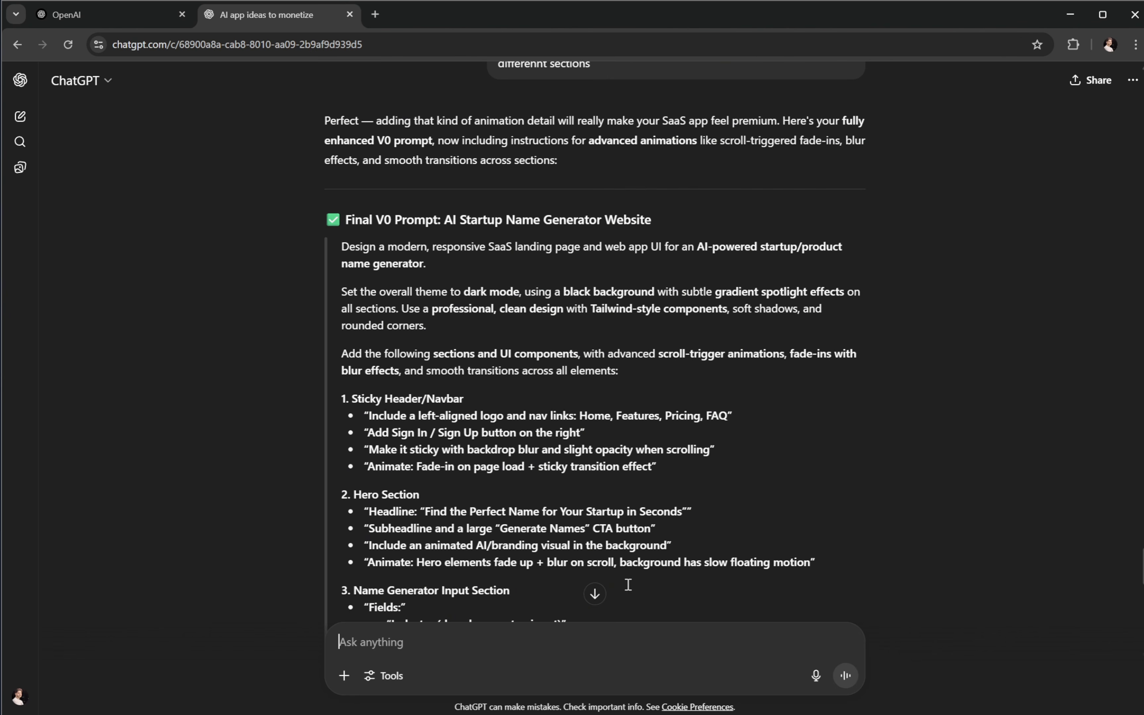
scroll(499, 548, "down", 1)
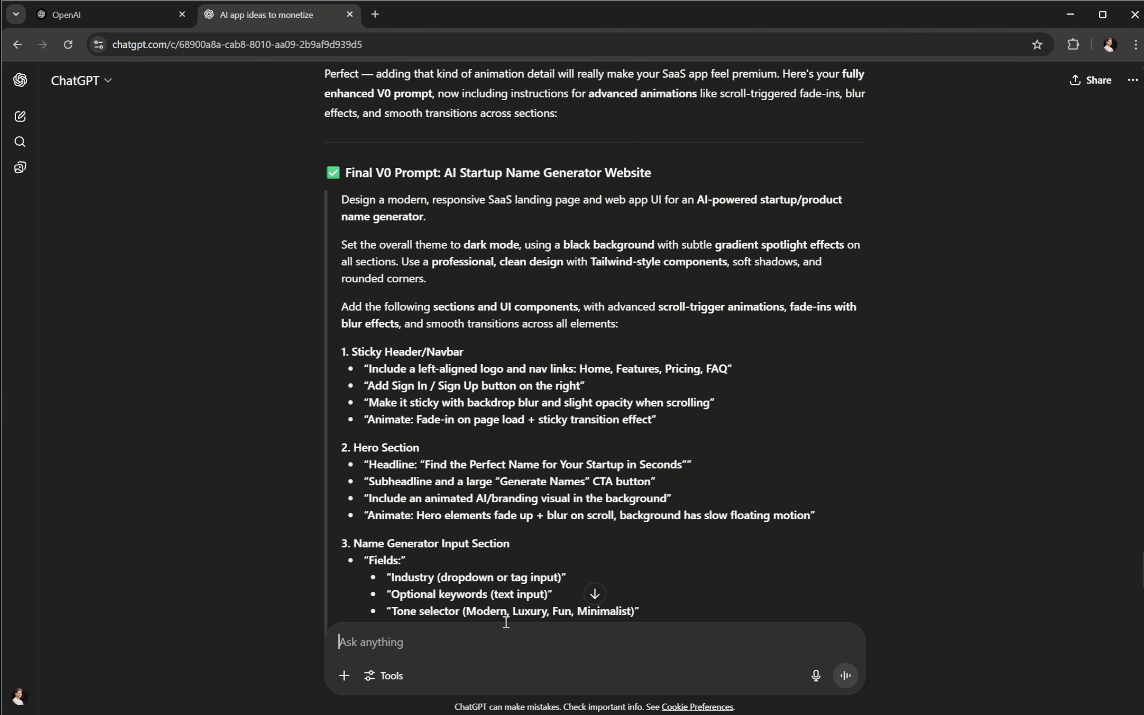
Step: Ask ChatGPT to add a dark theme, black background, subtle gradient spotlight effects across all sections, and gradient accents #0AB6BC, #045C43, #F6F6F6 and #021B23 to the prompt
type("Please include in the promp")
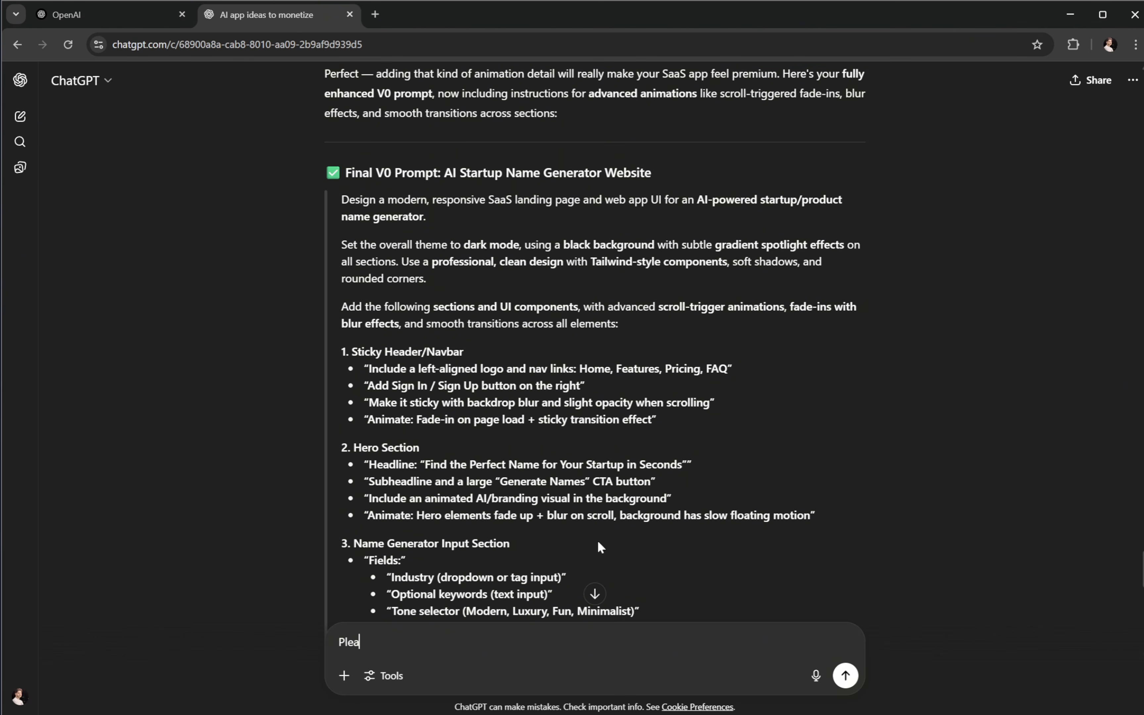
type("t that the overa")
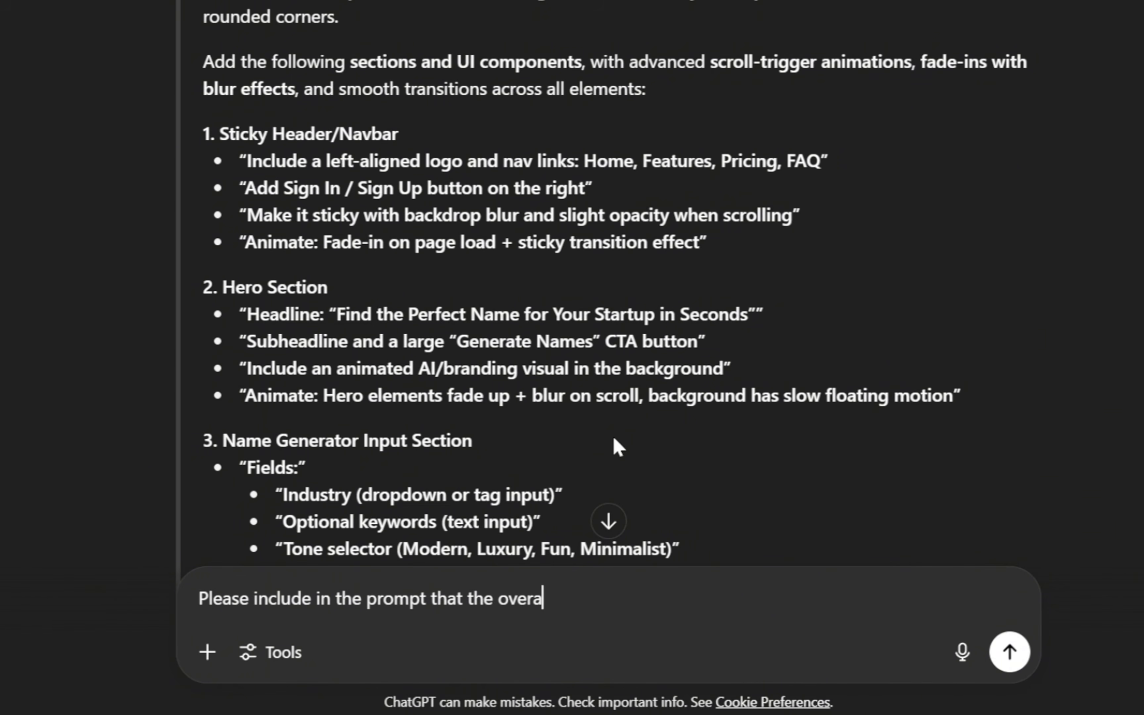
type("ll theme should be dark mode with a")
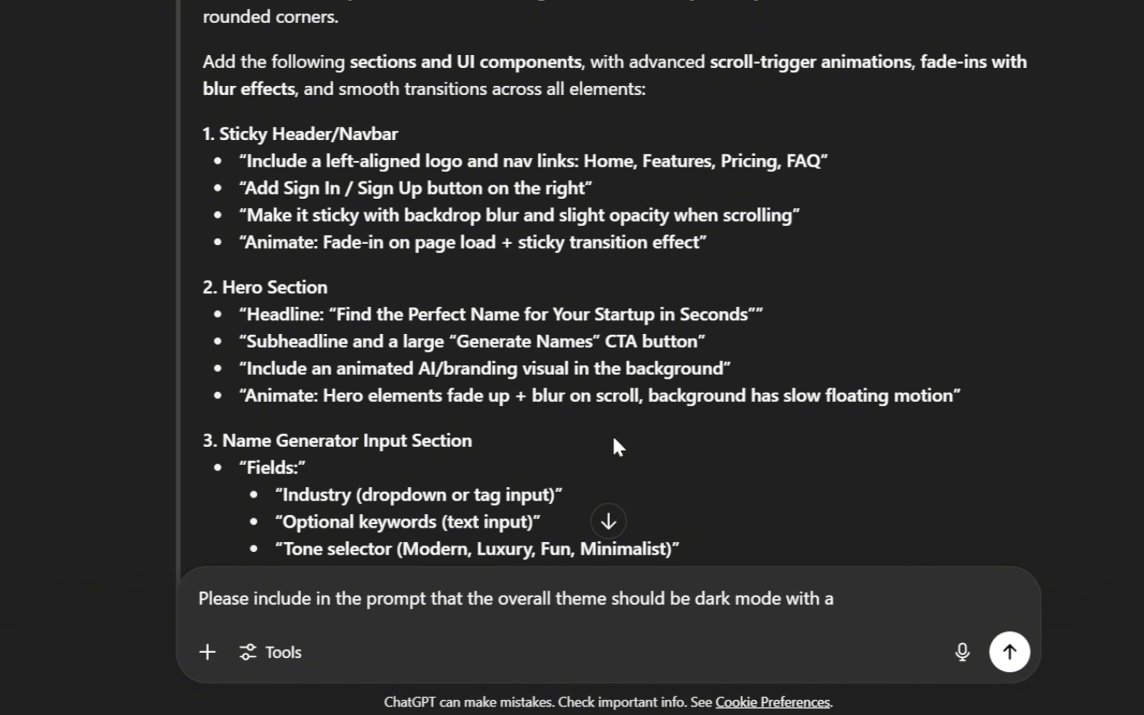
type(" black background and apply sub")
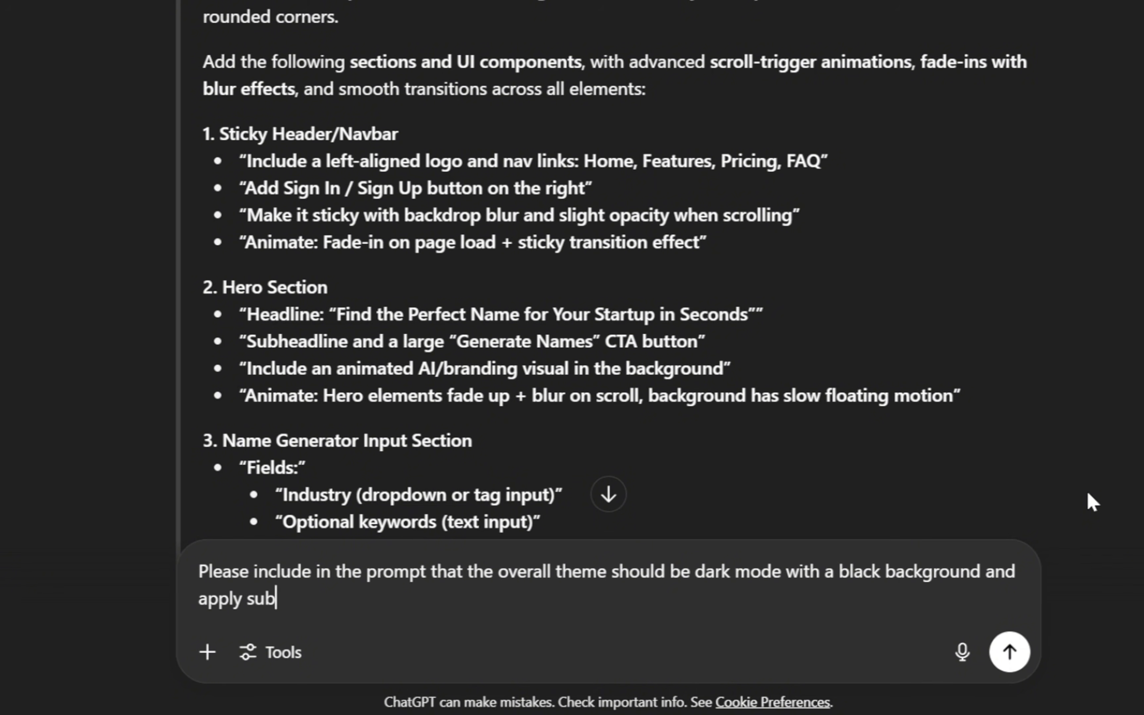
type("tle gradient spotlight effec")
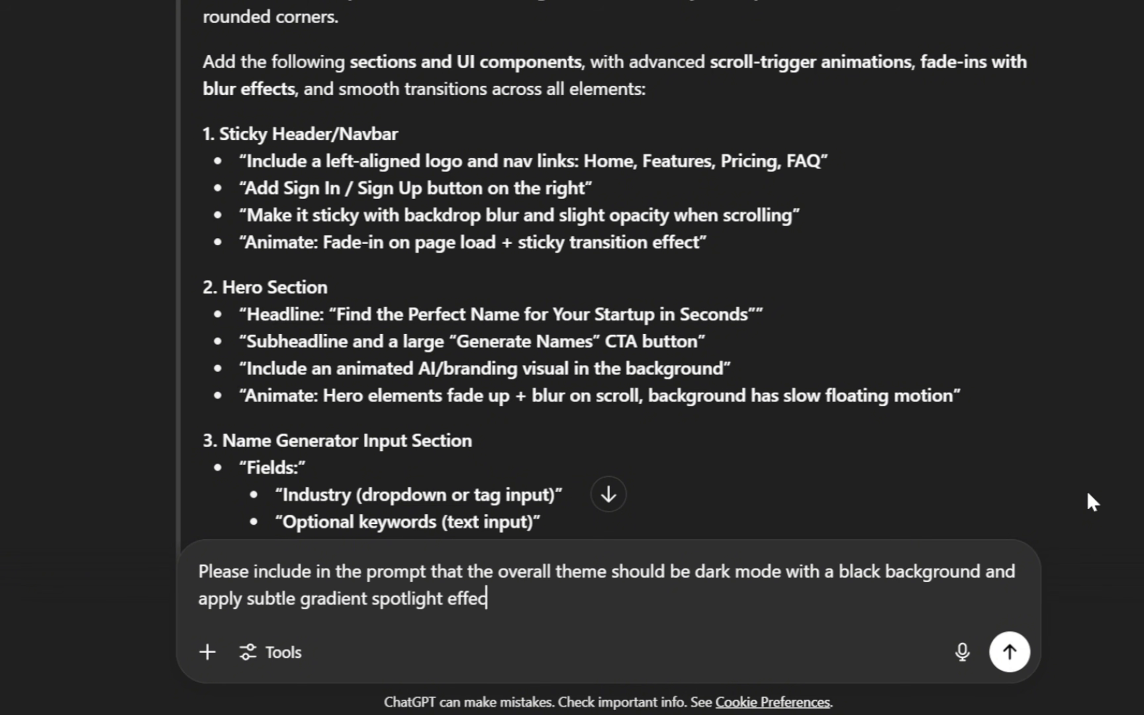
type("ts across all sections, and also use f")
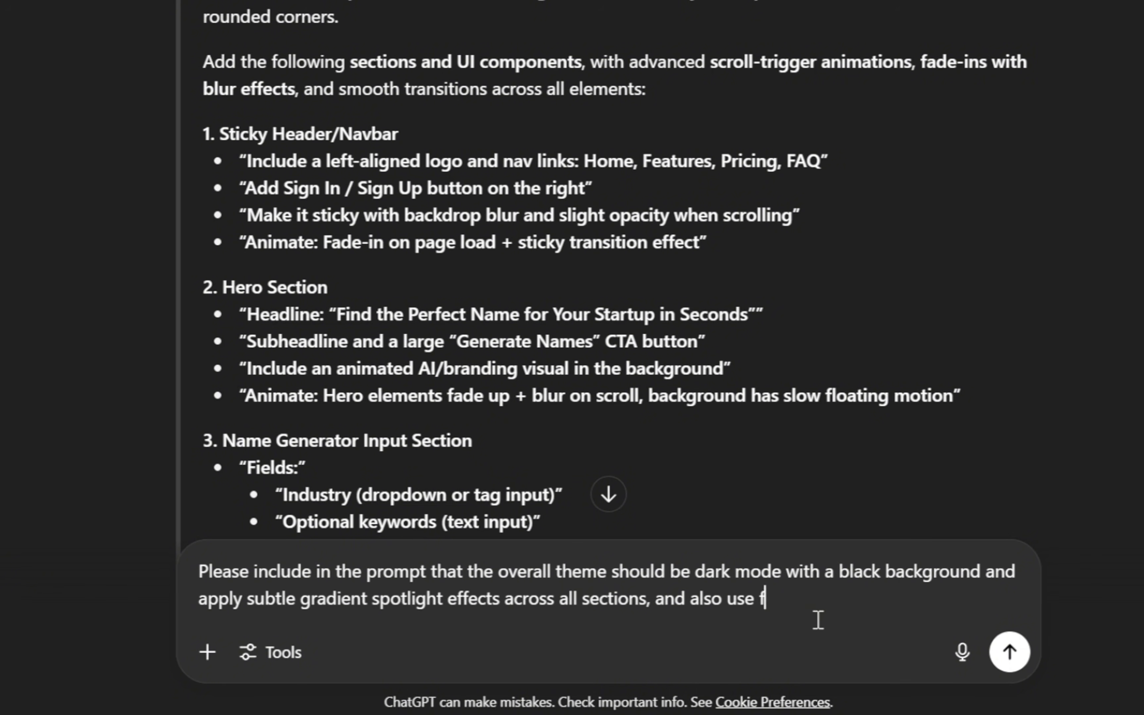
type("ollowing colors as gradient")
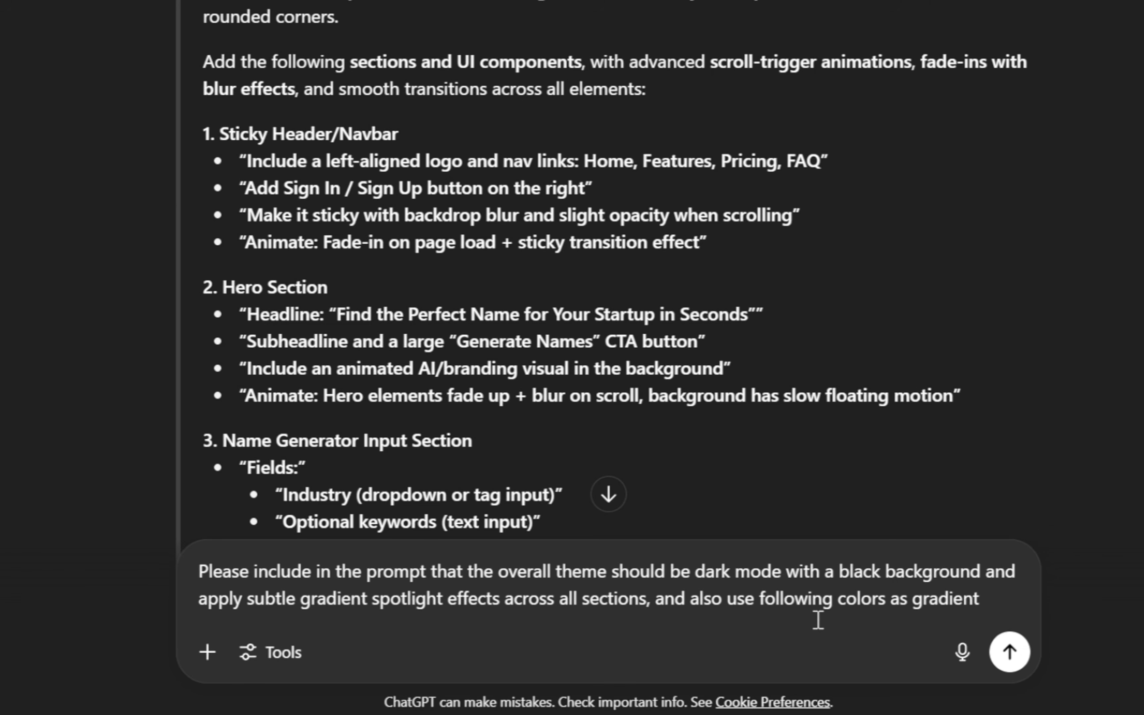
type(" accents for various elements ")
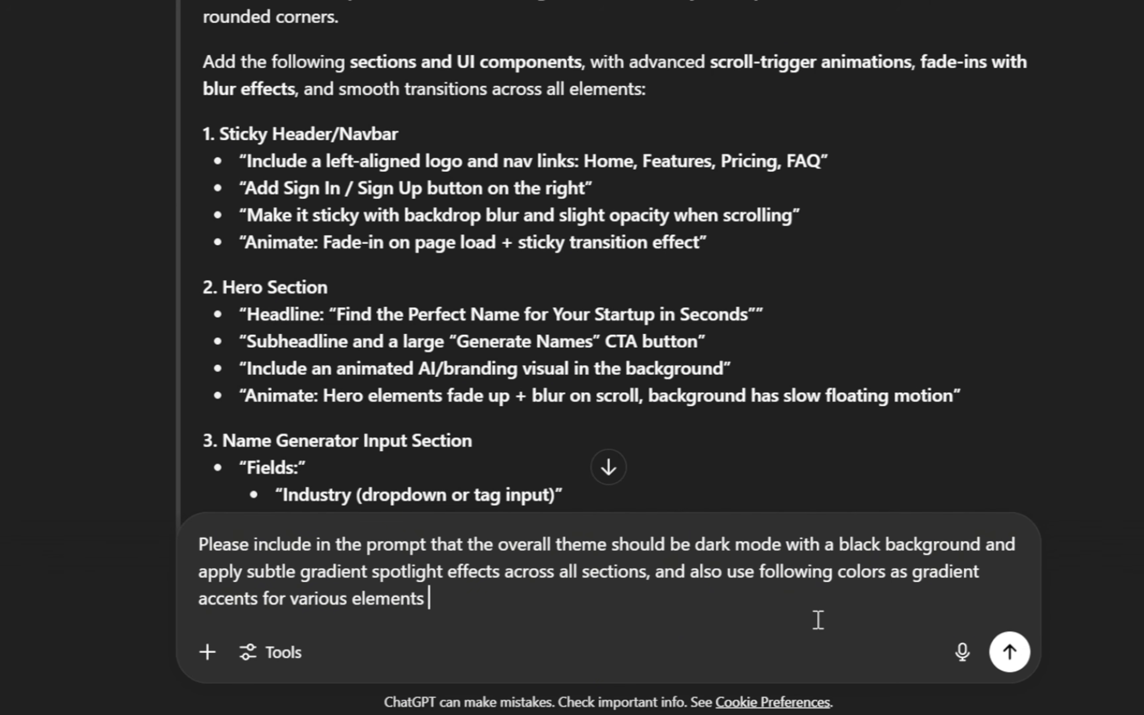
type("to give it a polished")
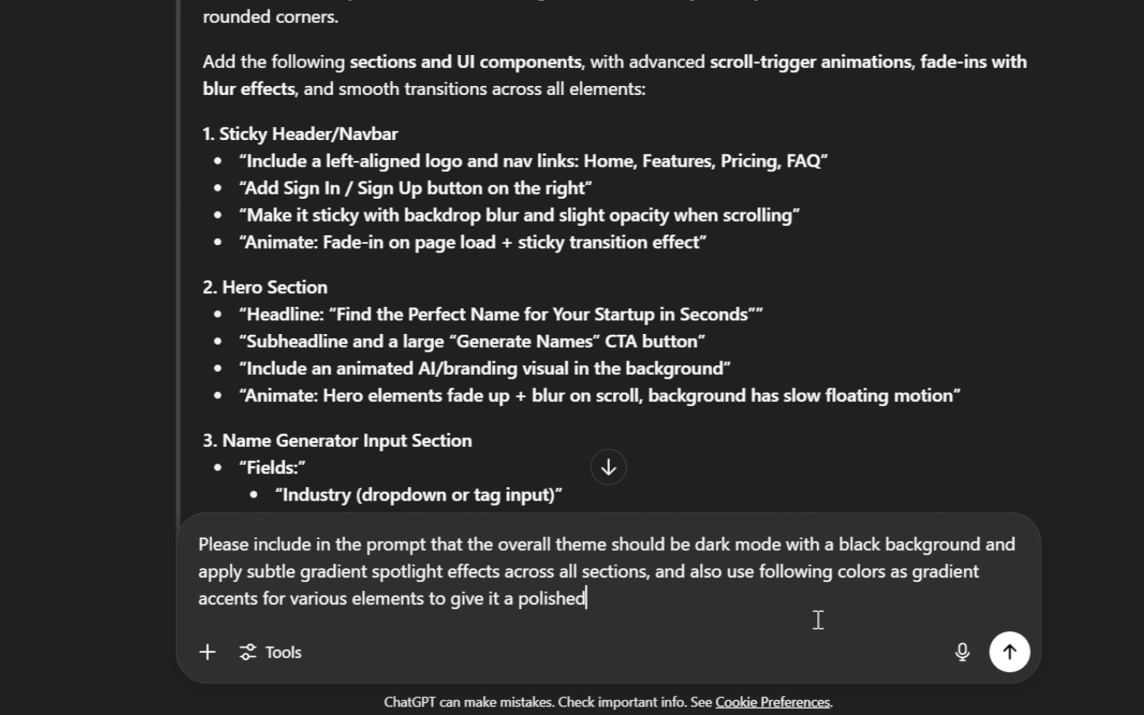
type(" look: ( #0AB6BC, #045")
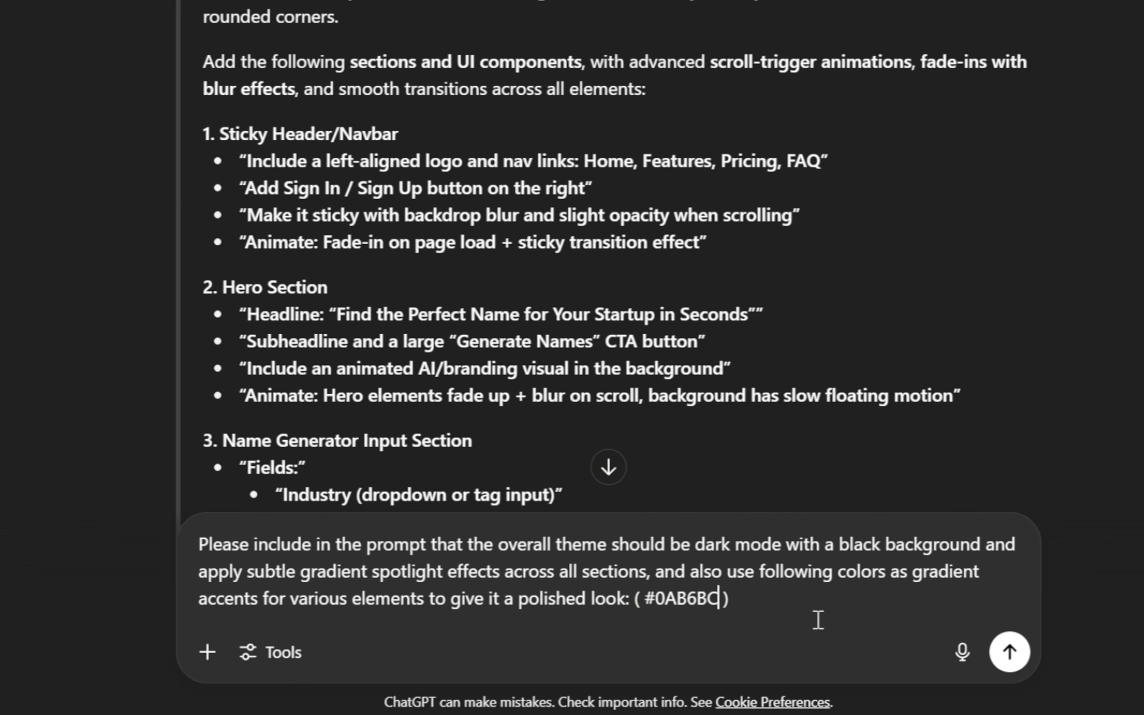
type("C43, #F6F6F6, AND #021B23")
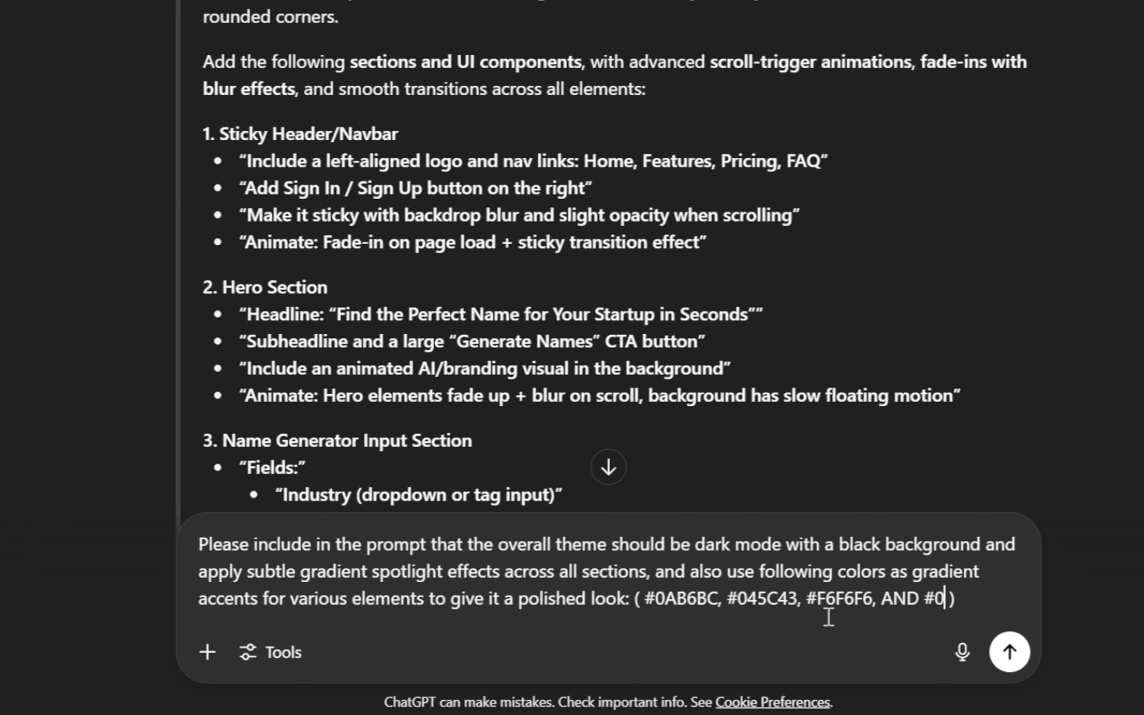
left_click(1009, 651)
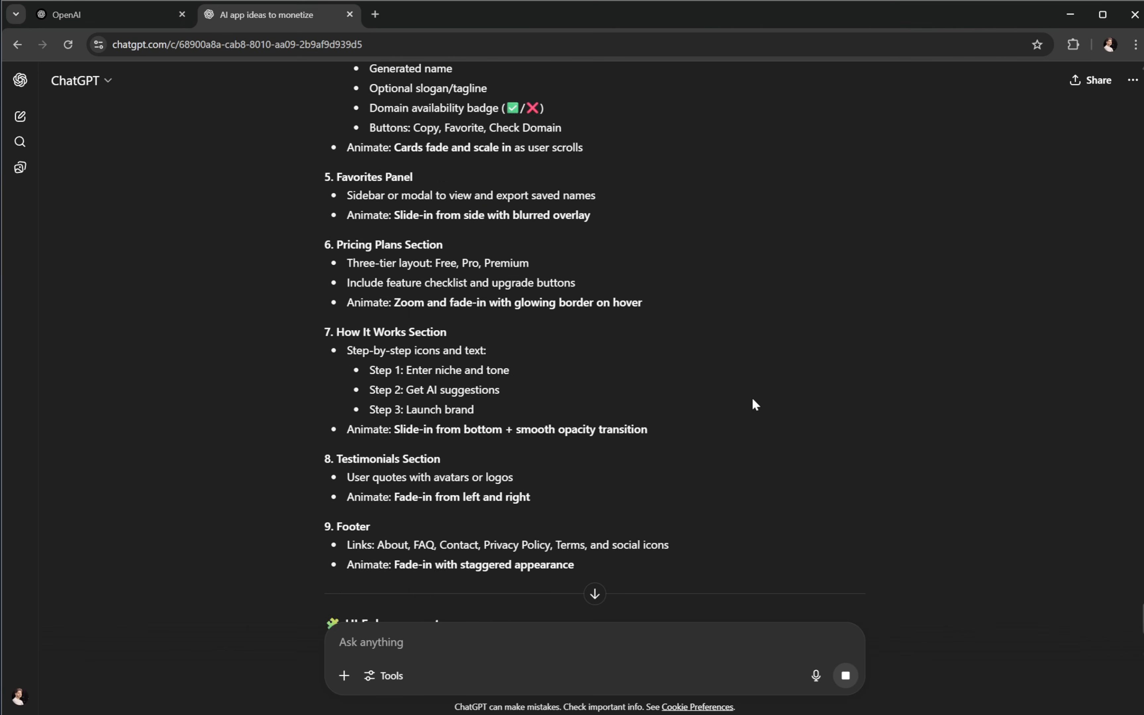
Step: Review the updated V0 prompt's numbered sections, their animations and the UI enhancements
scroll(752, 400, "down", 2)
scroll(754, 406, "up", 9)
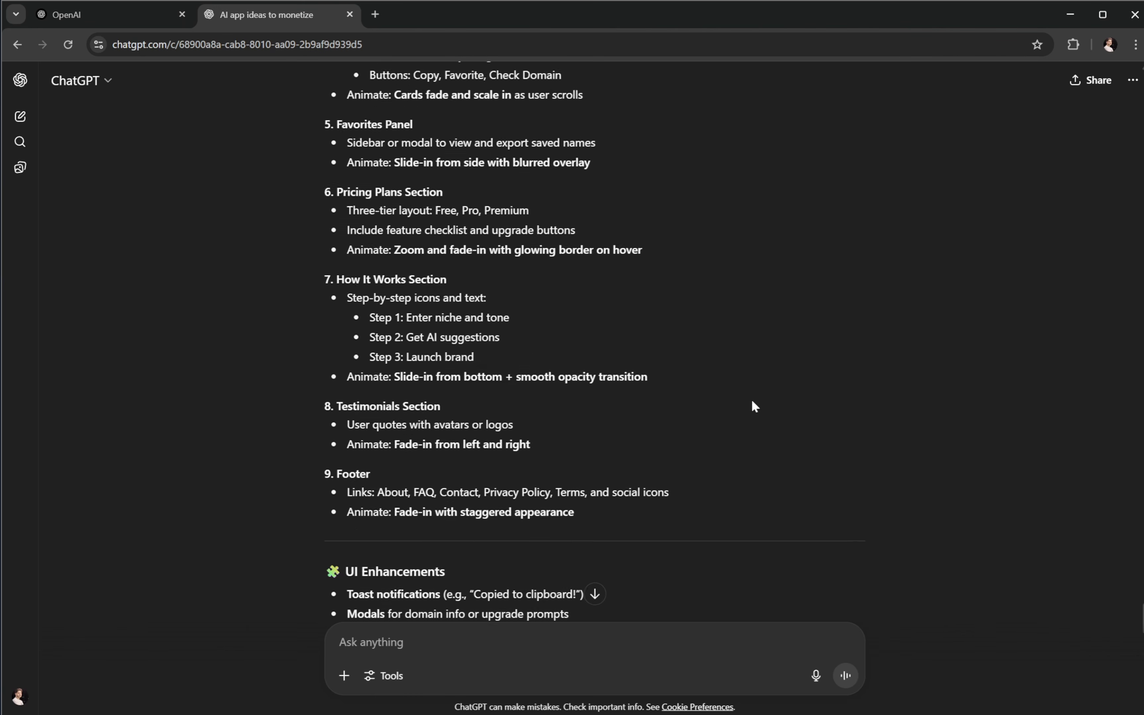
scroll(754, 406, "down", 5)
scroll(752, 401, "down", 1)
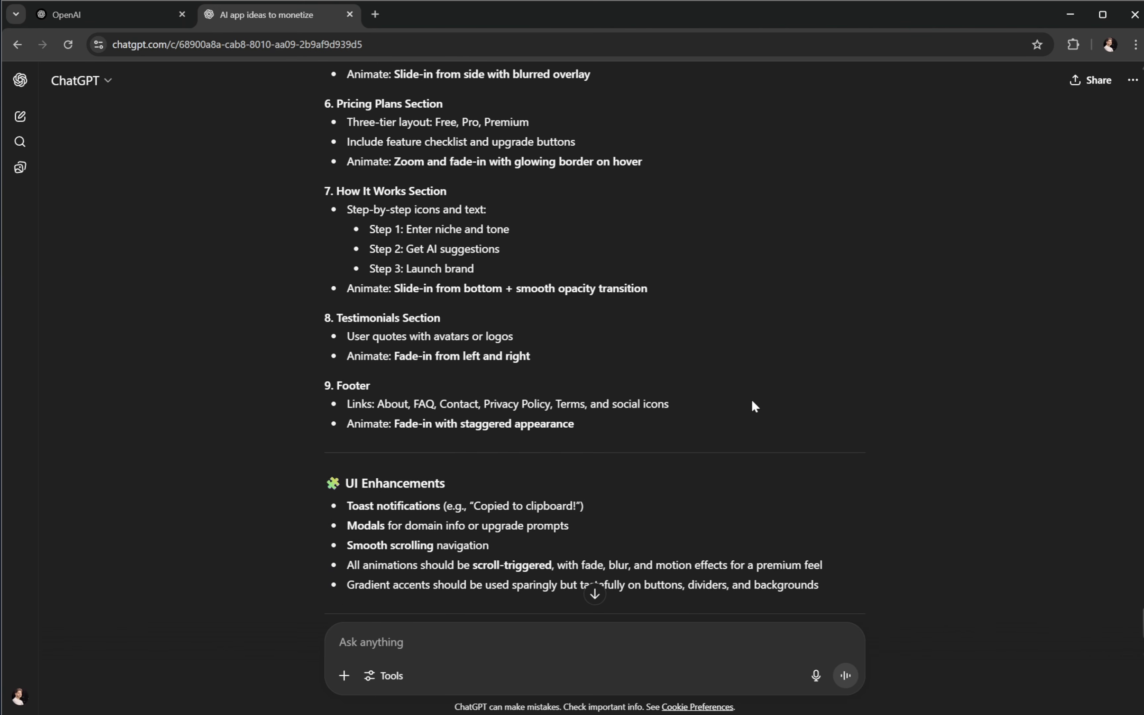
scroll(752, 401, "down", 4)
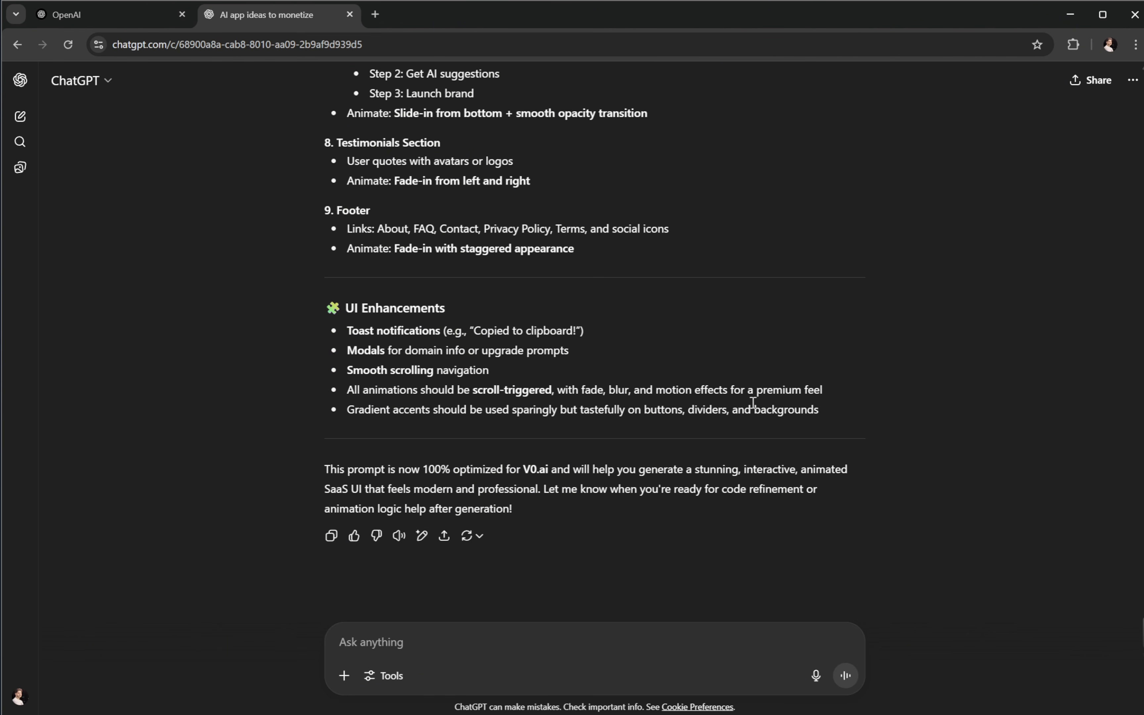
scroll(753, 403, "up", 1)
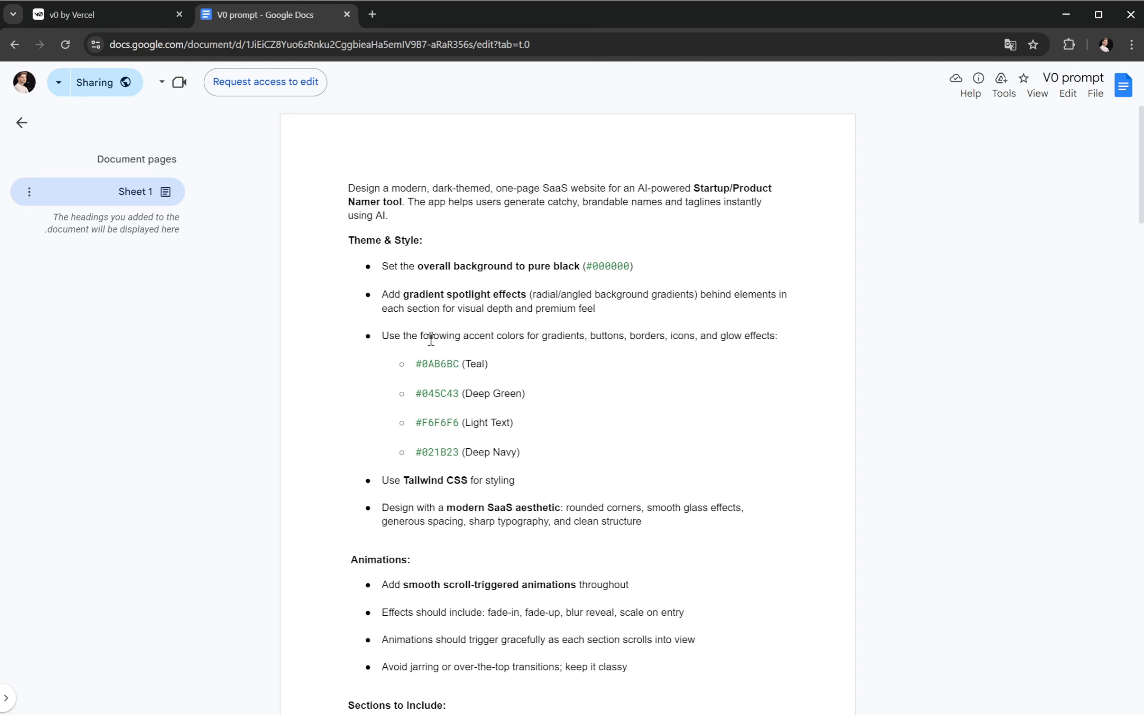
Step: Read through the V0 prompt document in Google Docs and copy its entire text, from the design brief to the design notes
scroll(429, 338, "down", 20)
scroll(515, 384, "down", 12)
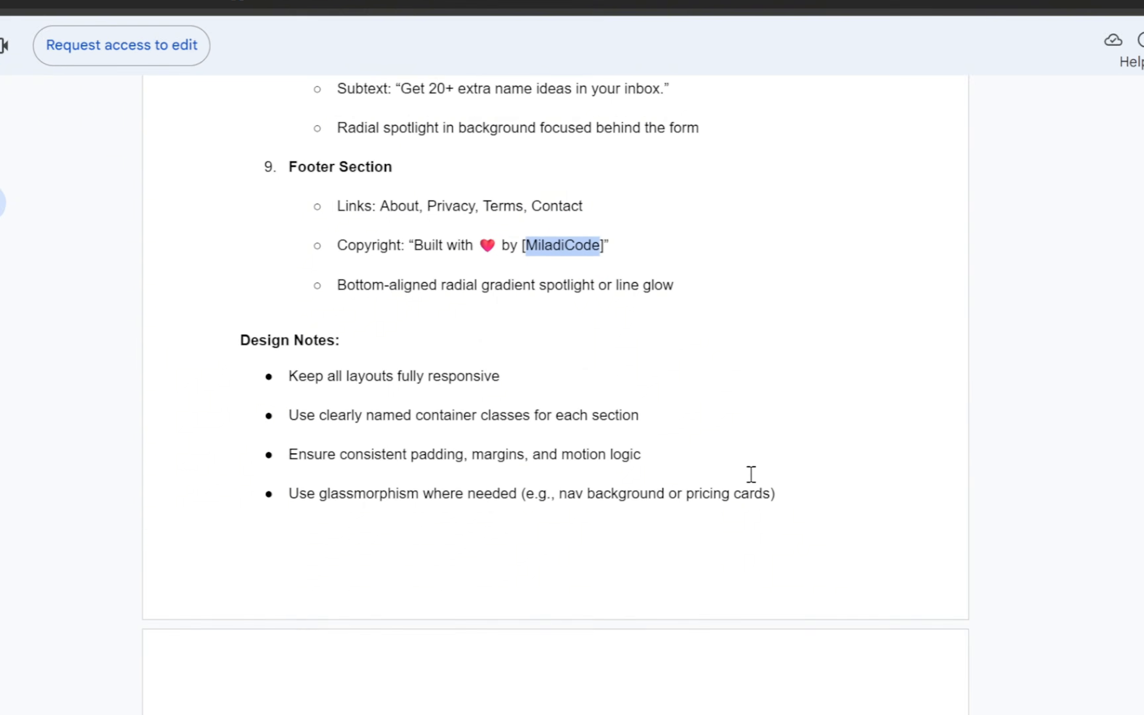
scroll(730, 473, "up", 3)
left_click_drag(736, 552, 335, 152)
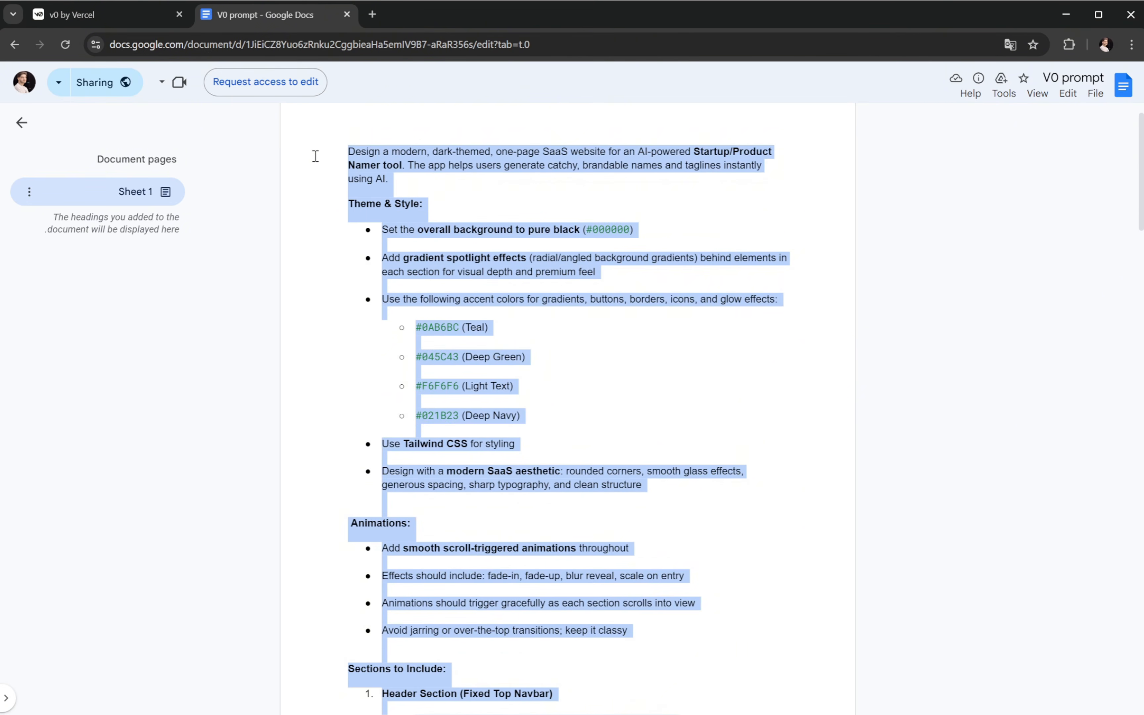
Step: Switch to v0, paste the copied startup namer prompt, submit it with the v0-1.5-sm model and check the sent text
left_click(112, 11)
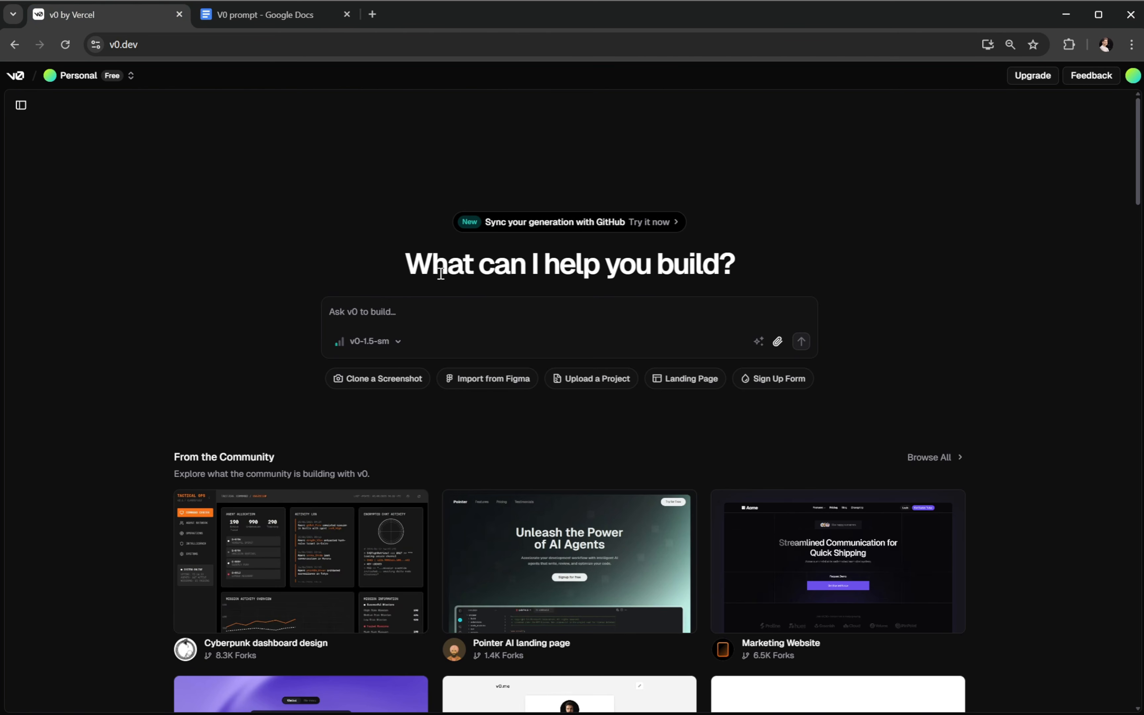
left_click(447, 312)
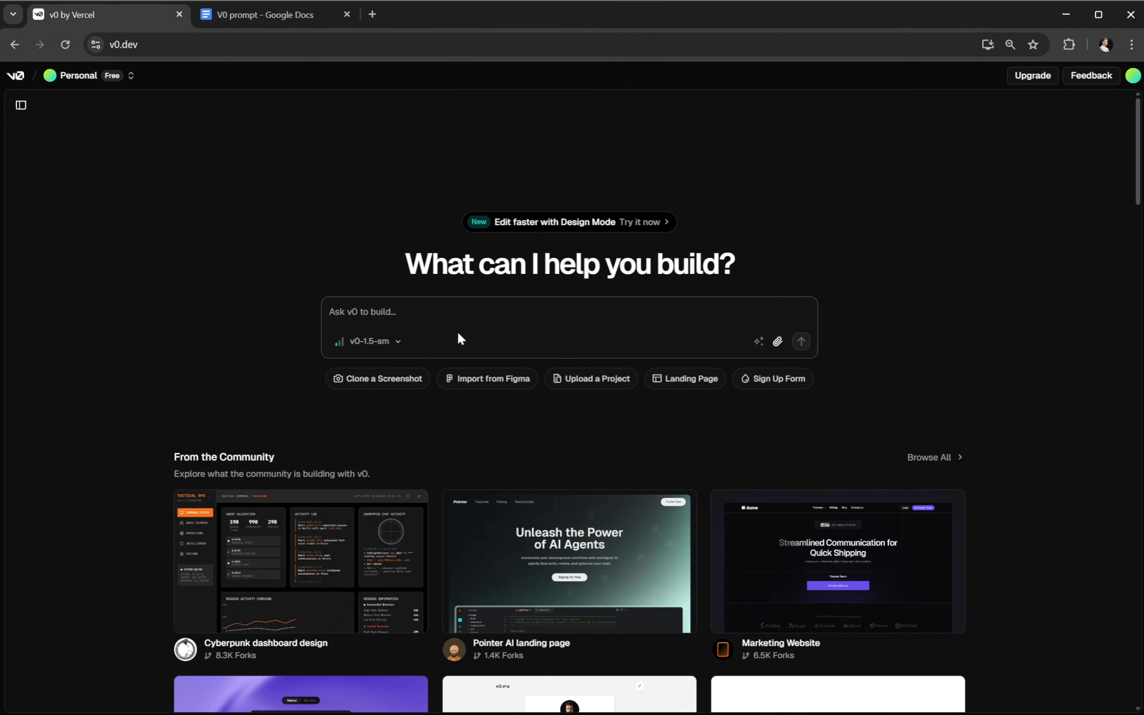
key("ctrl+v")
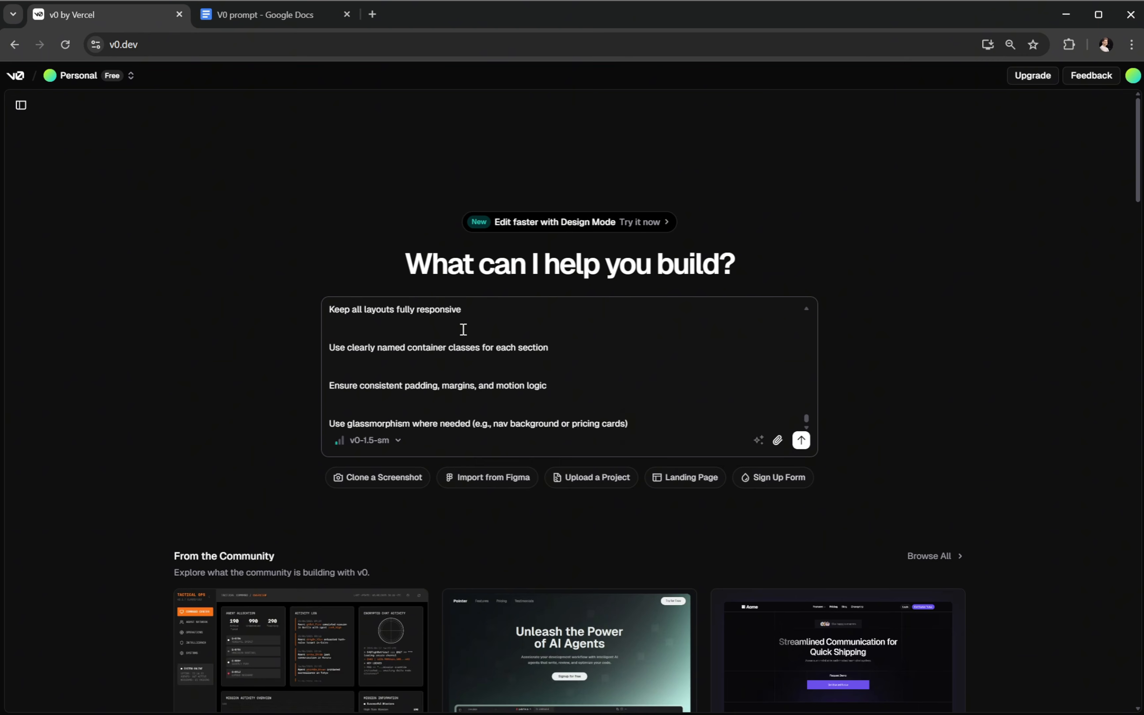
scroll(717, 391, "up", 15)
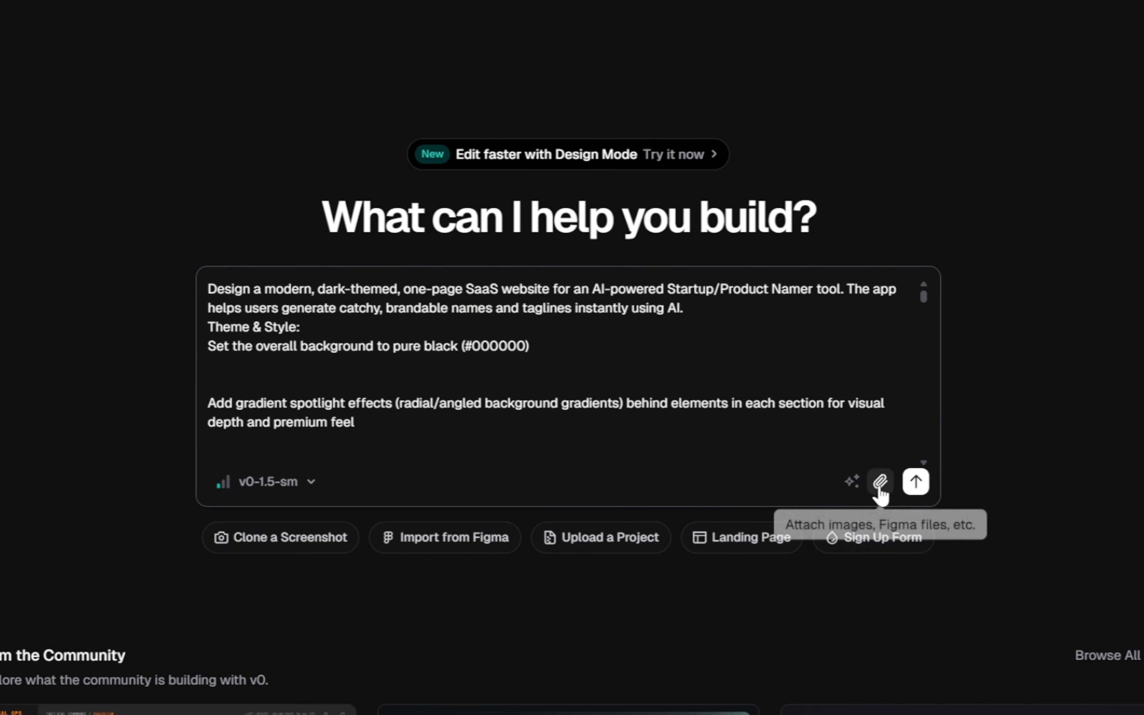
left_click(917, 487)
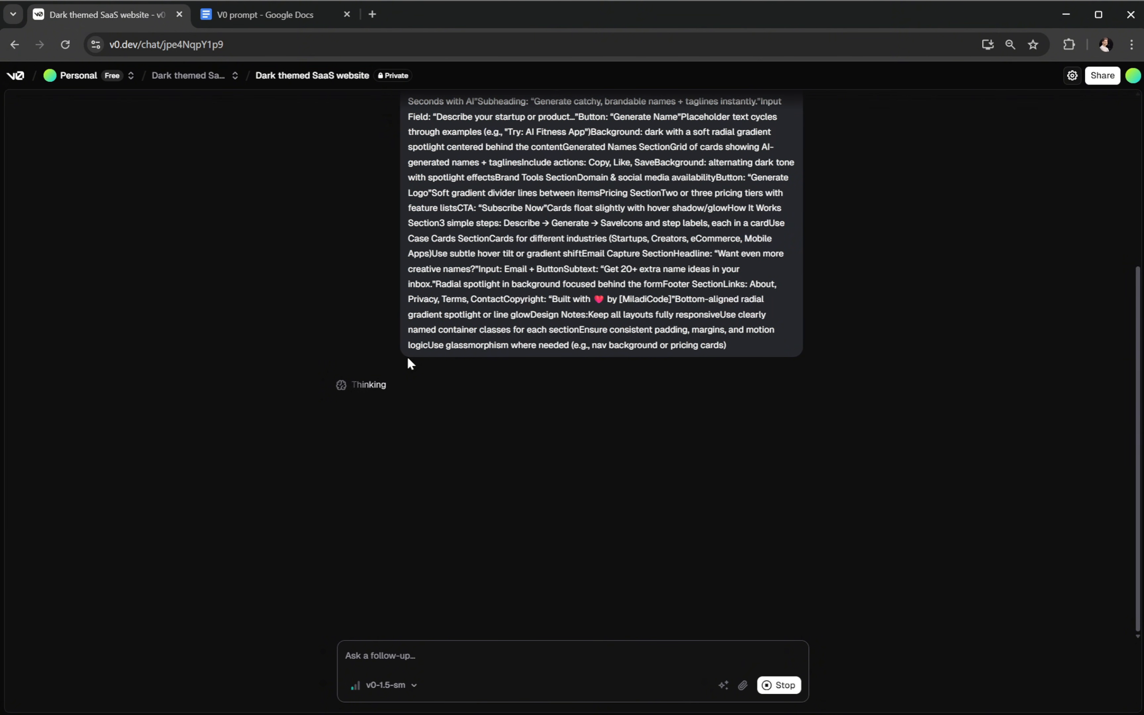
scroll(573, 468, "up", 5)
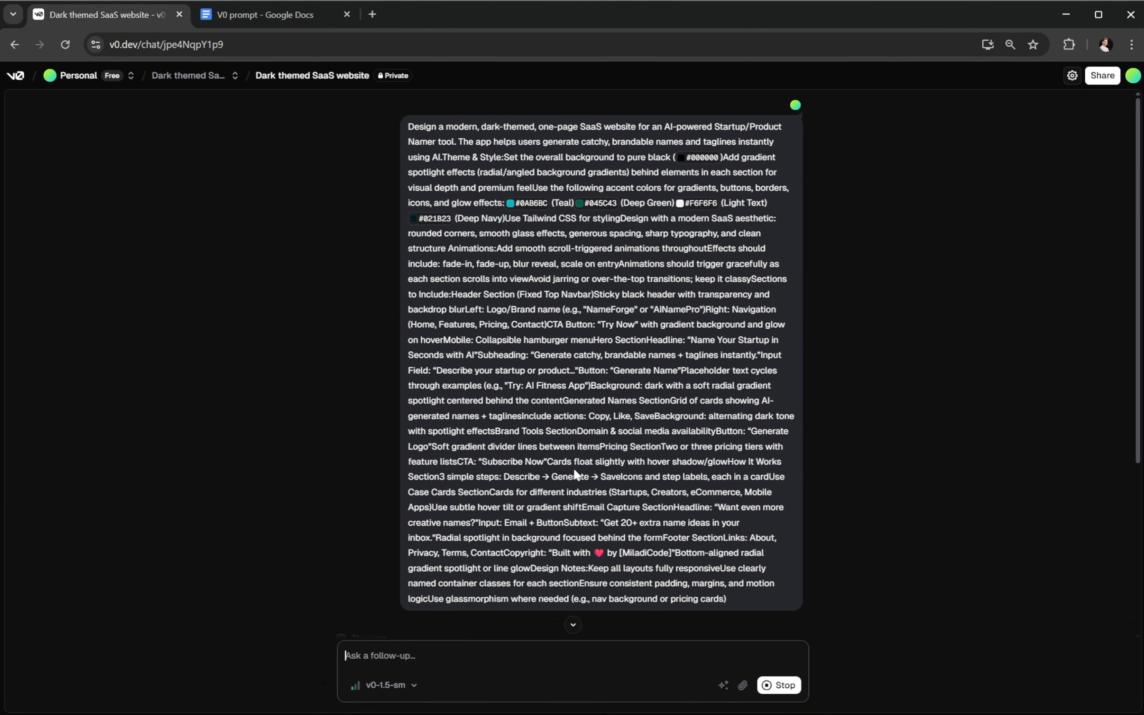
scroll(573, 468, "down", 5)
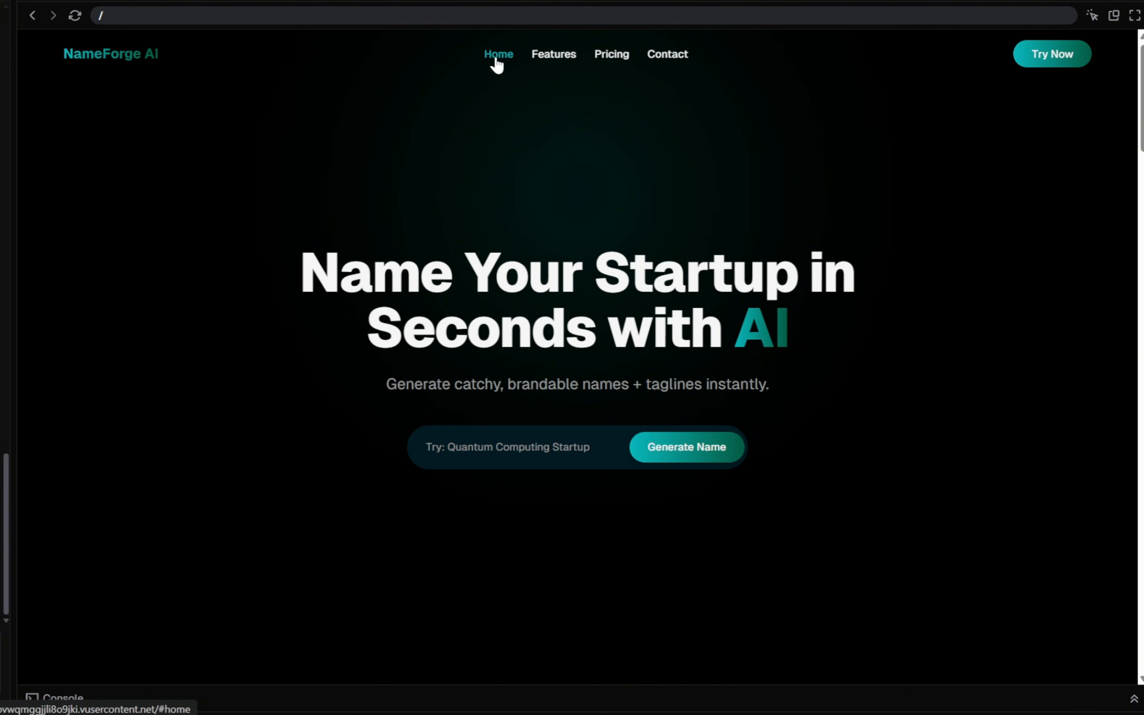
Step: Examine the generated page's hero input field, generated name cards, brand tools section and pricing plans in the preview
left_click(529, 454)
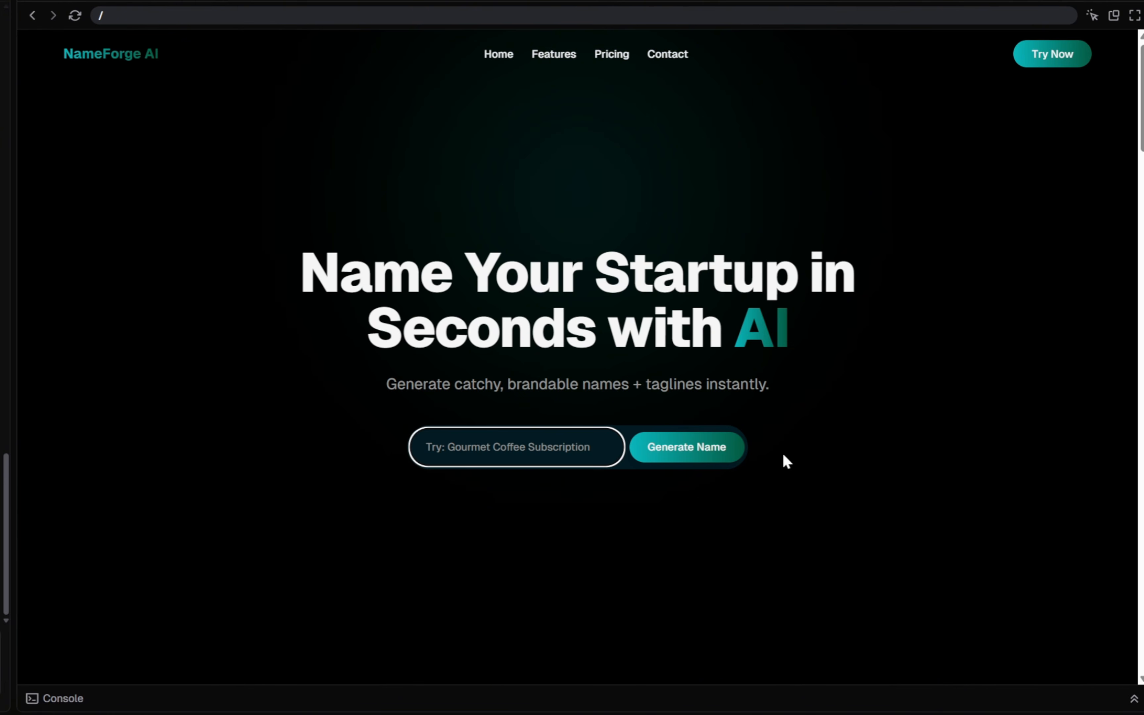
left_click(627, 226)
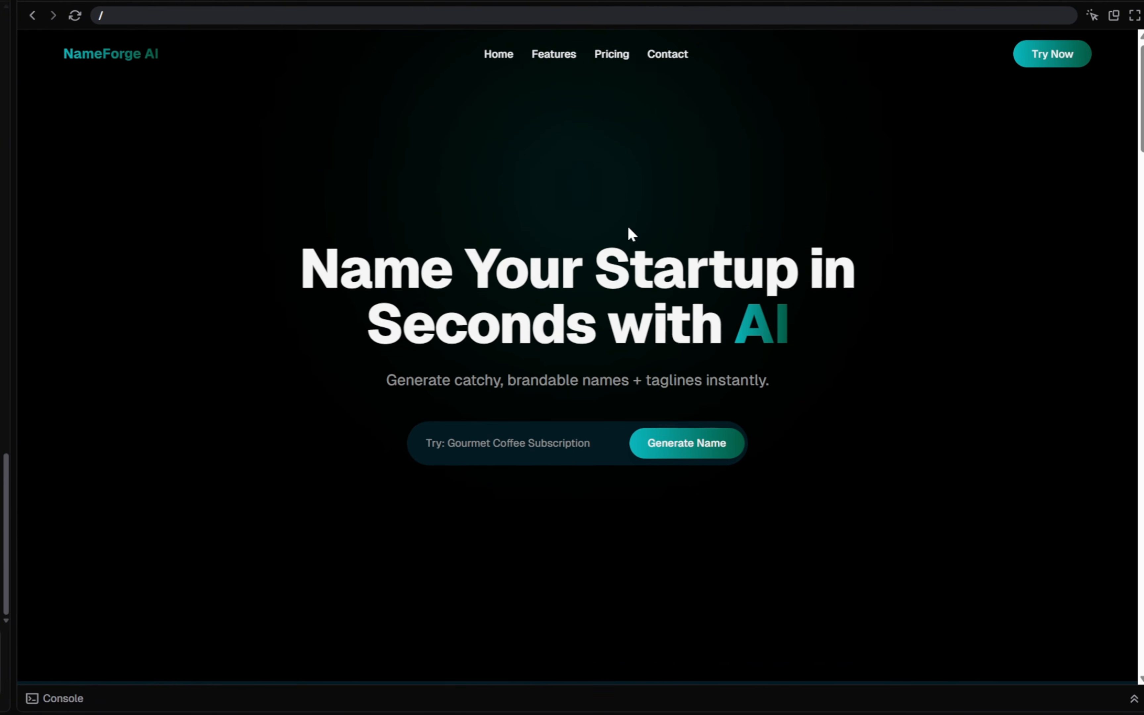
scroll(627, 227, "down", 5)
scroll(625, 258, "down", 5)
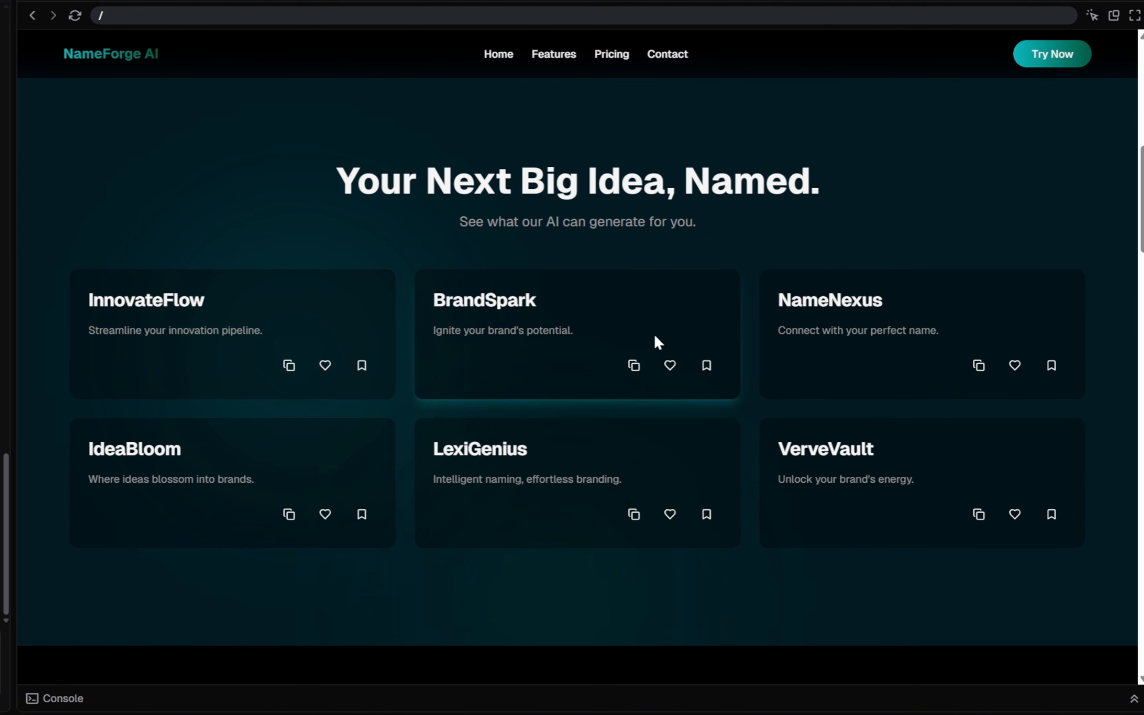
scroll(655, 336, "down", 5)
scroll(655, 335, "down", 4)
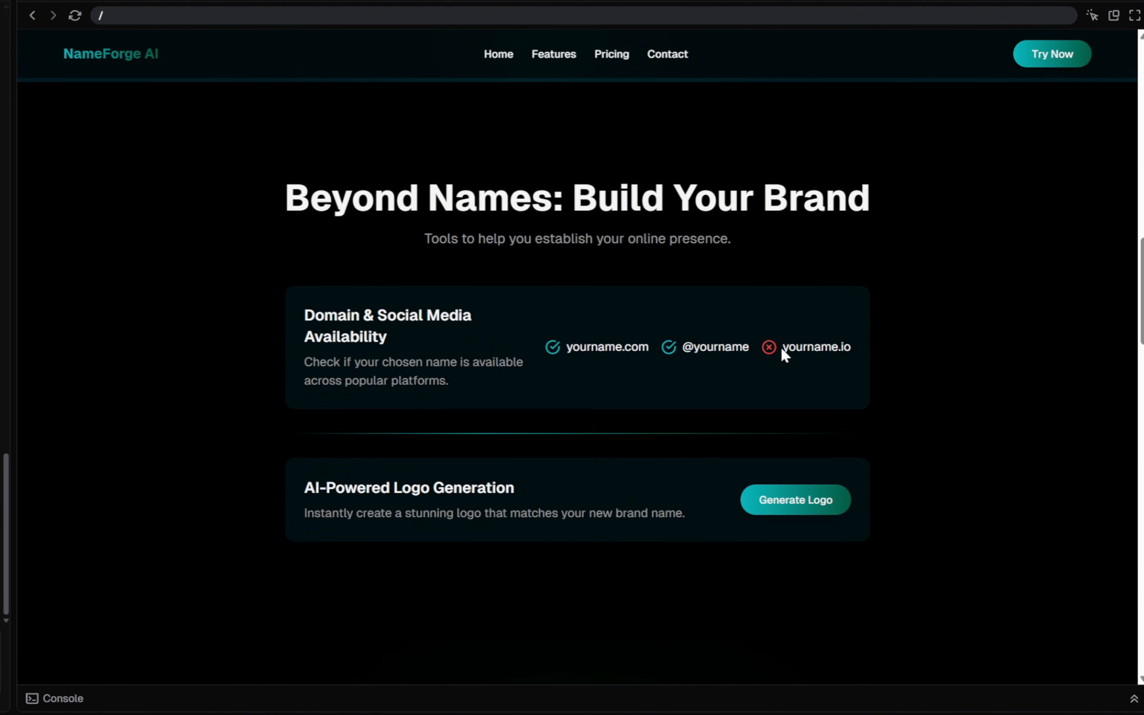
scroll(828, 303, "up", 15)
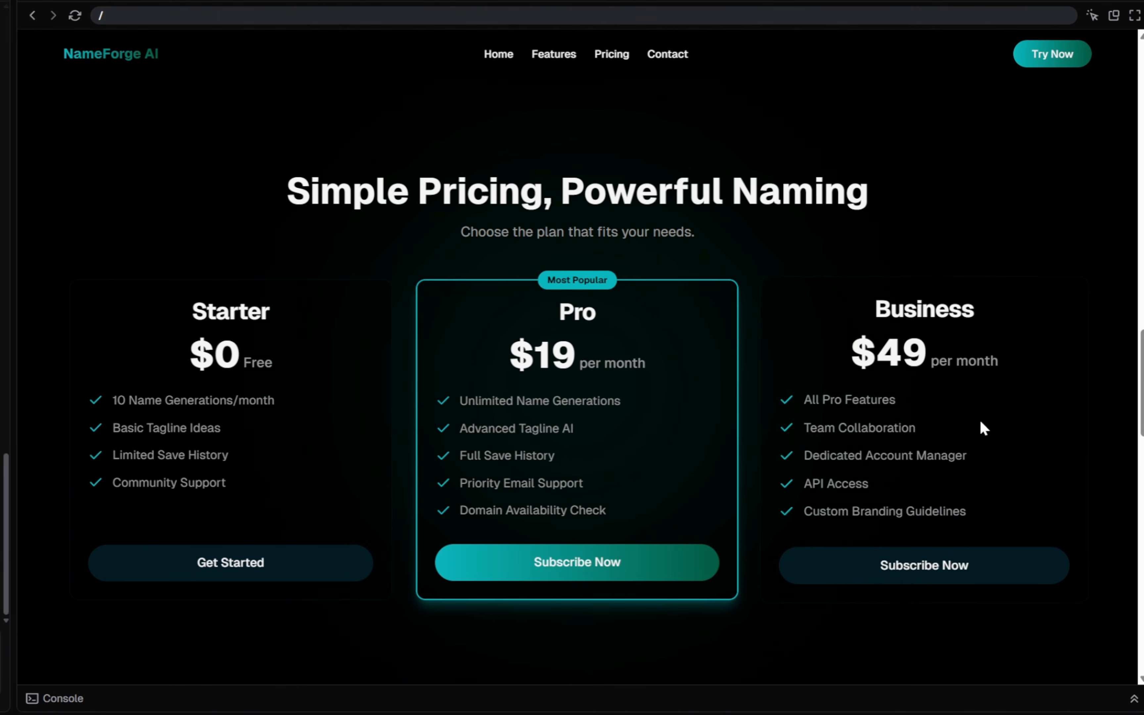
Step: Examine the preview's How It Works, Who Can Benefit, email capture and footer sections, trying out the email field's focus
scroll(787, 279, "down", 10)
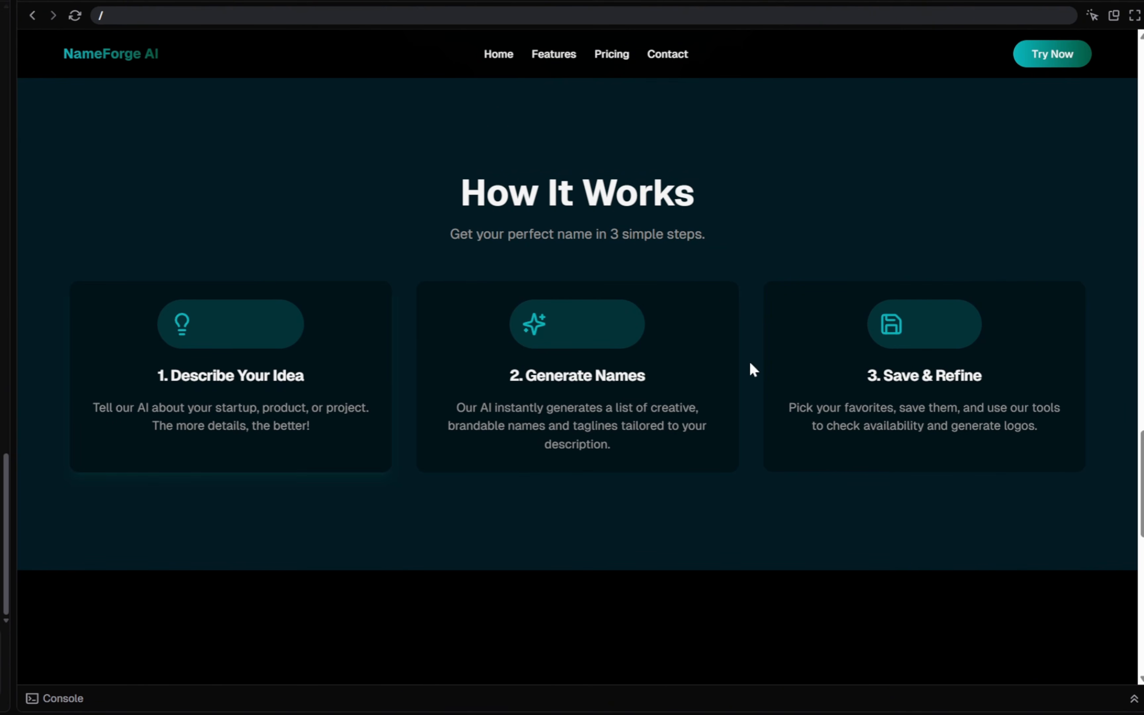
scroll(986, 371, "down", 10)
scroll(986, 370, "up", 6)
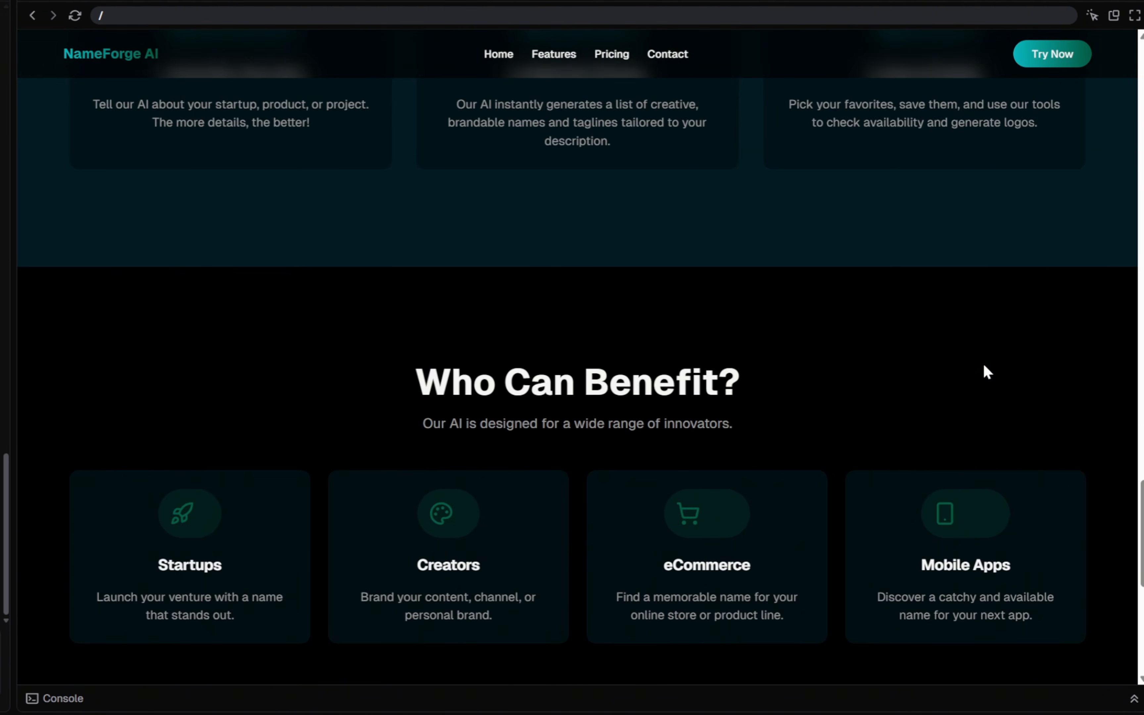
scroll(986, 370, "down", 1)
scroll(982, 368, "down", 1)
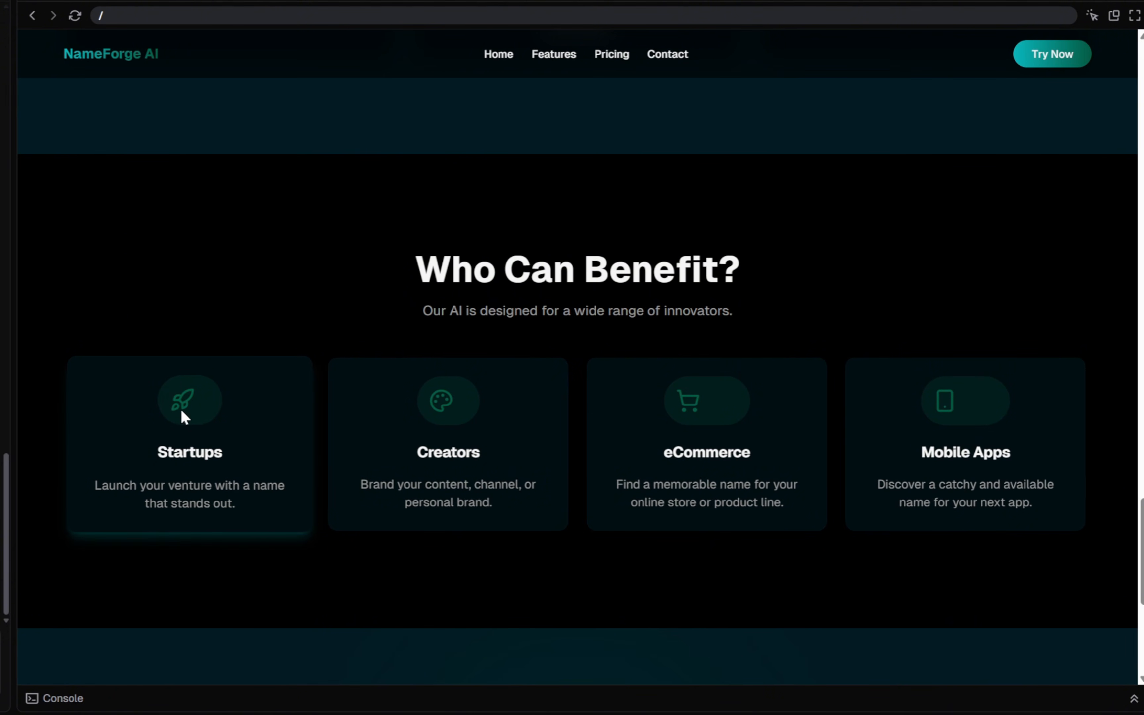
scroll(199, 419, "down", 4)
scroll(217, 428, "down", 2)
left_click(595, 460)
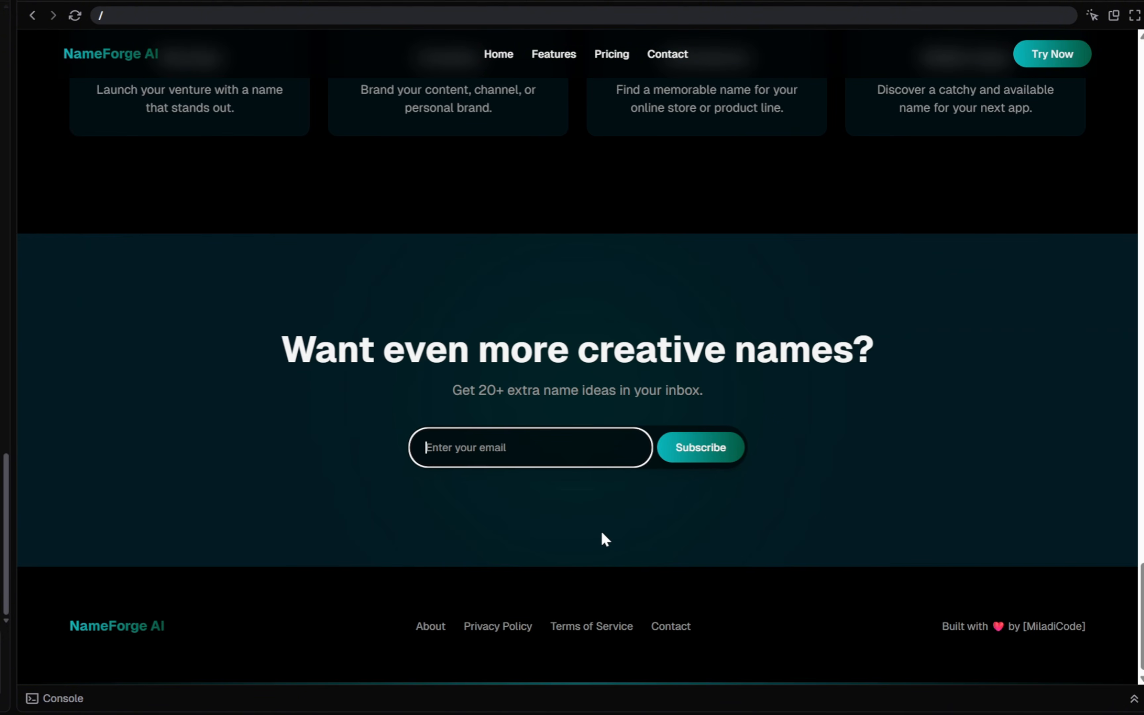
left_click(602, 534)
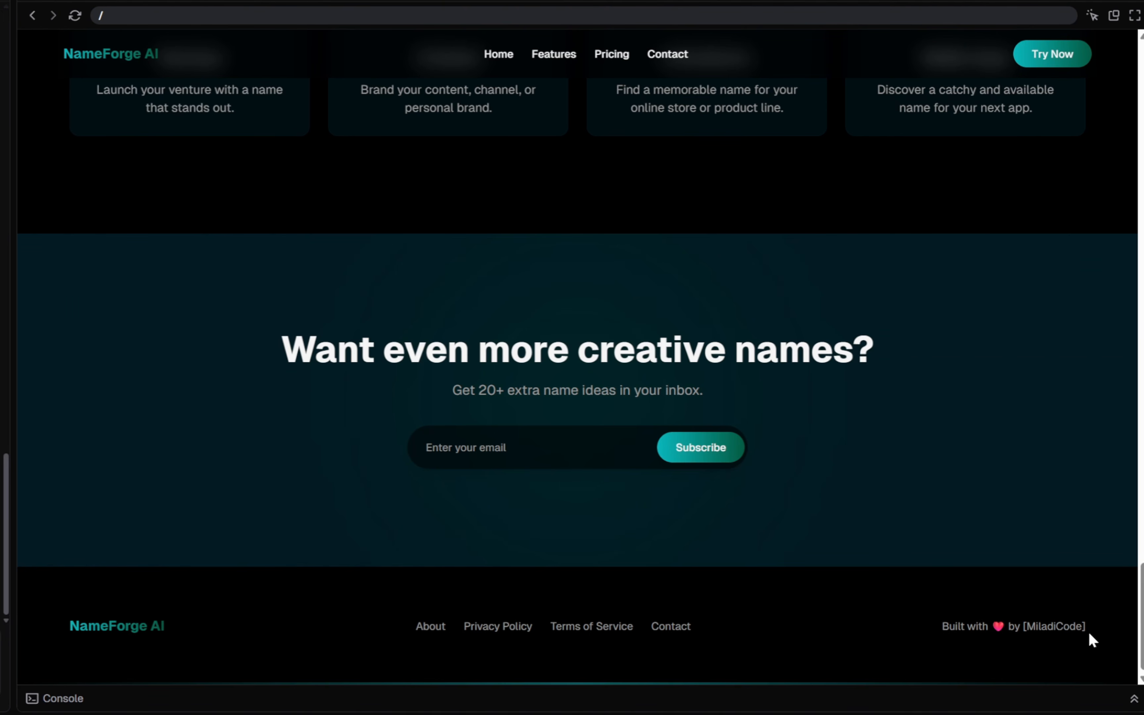
Step: Draft a v0 follow-up: "Please use this 3D embed code ( ) to add a 3D model from spline as the full screen background of our Hero section"
left_click(1013, 641)
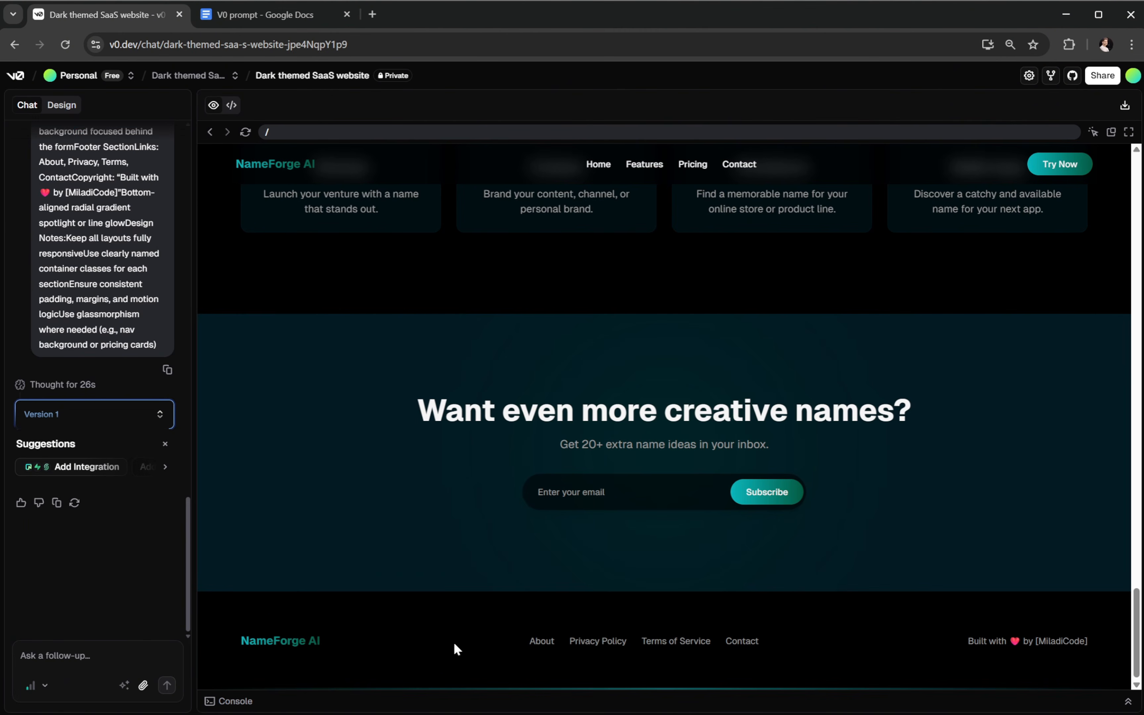
scroll(566, 632, "up", 15)
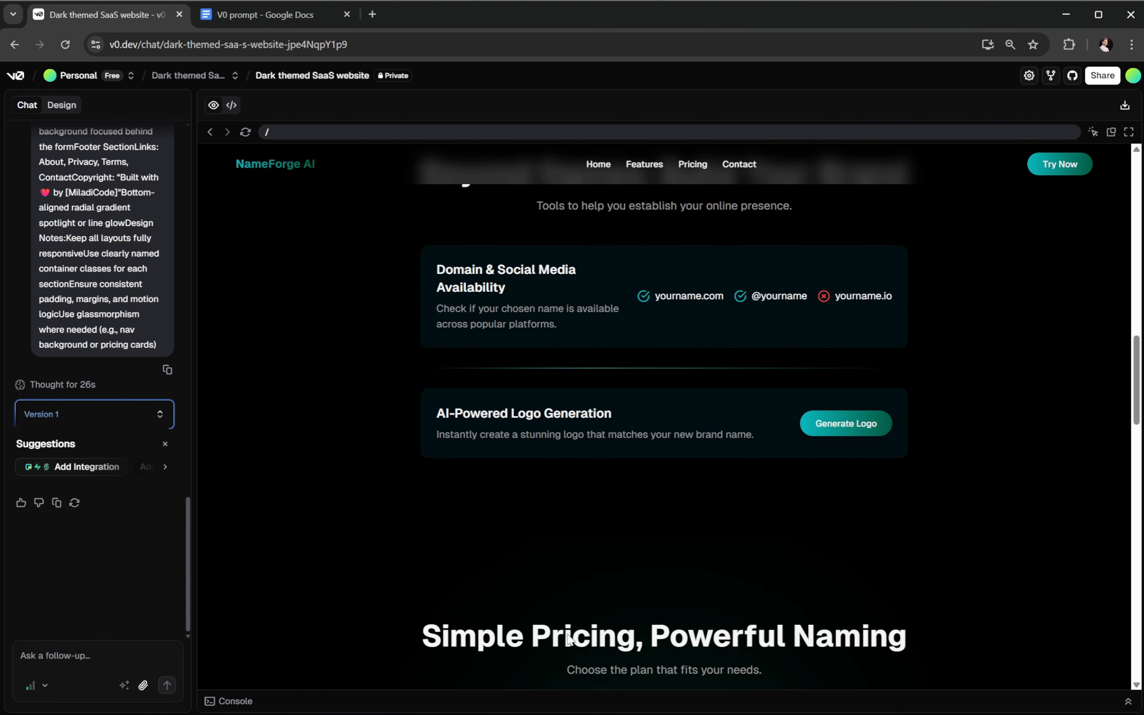
scroll(567, 632, "up", 5)
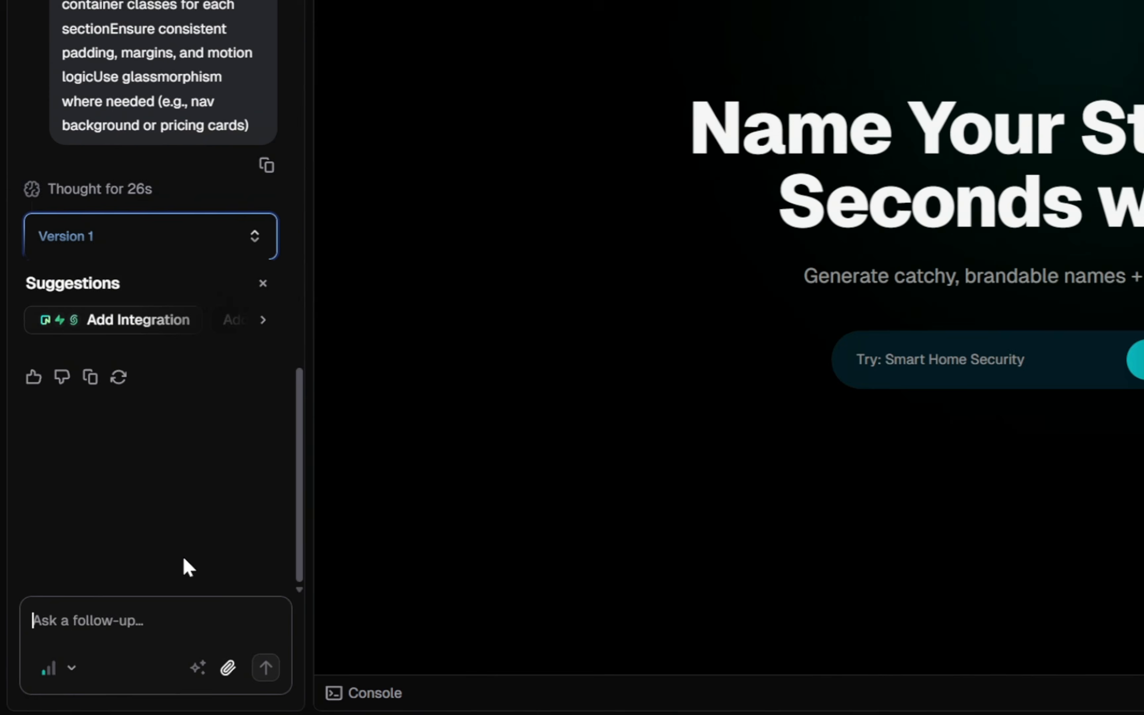
type("Please use this 3D em")
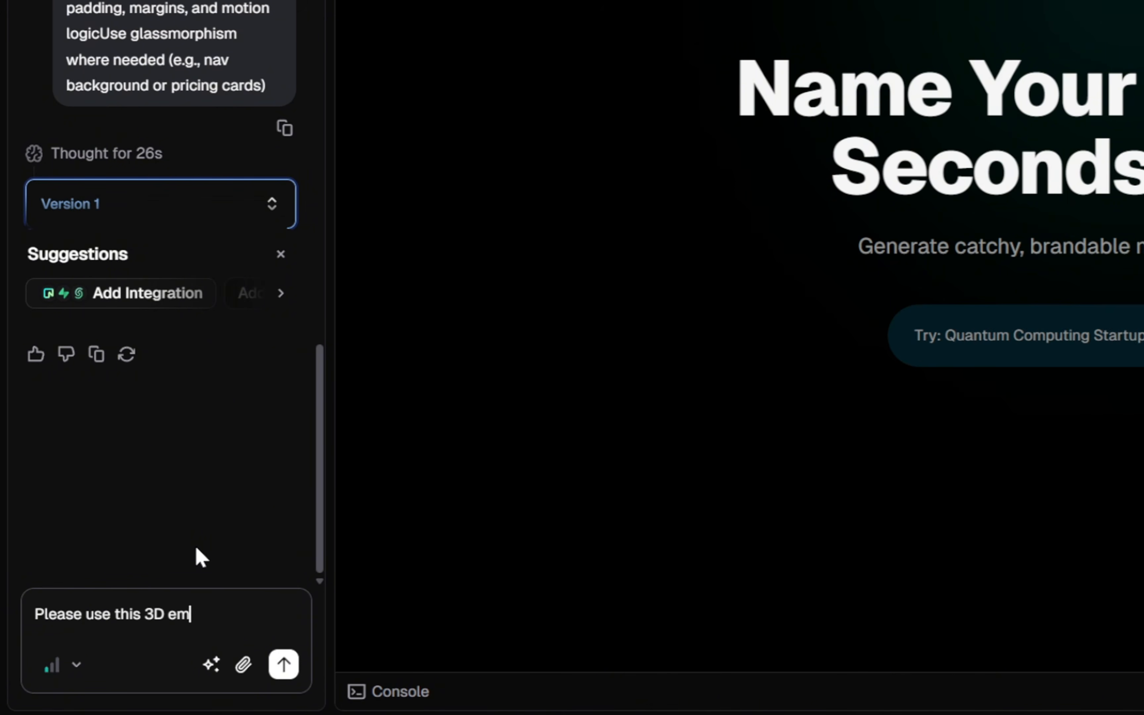
type("bed code ( ) to add a 3")
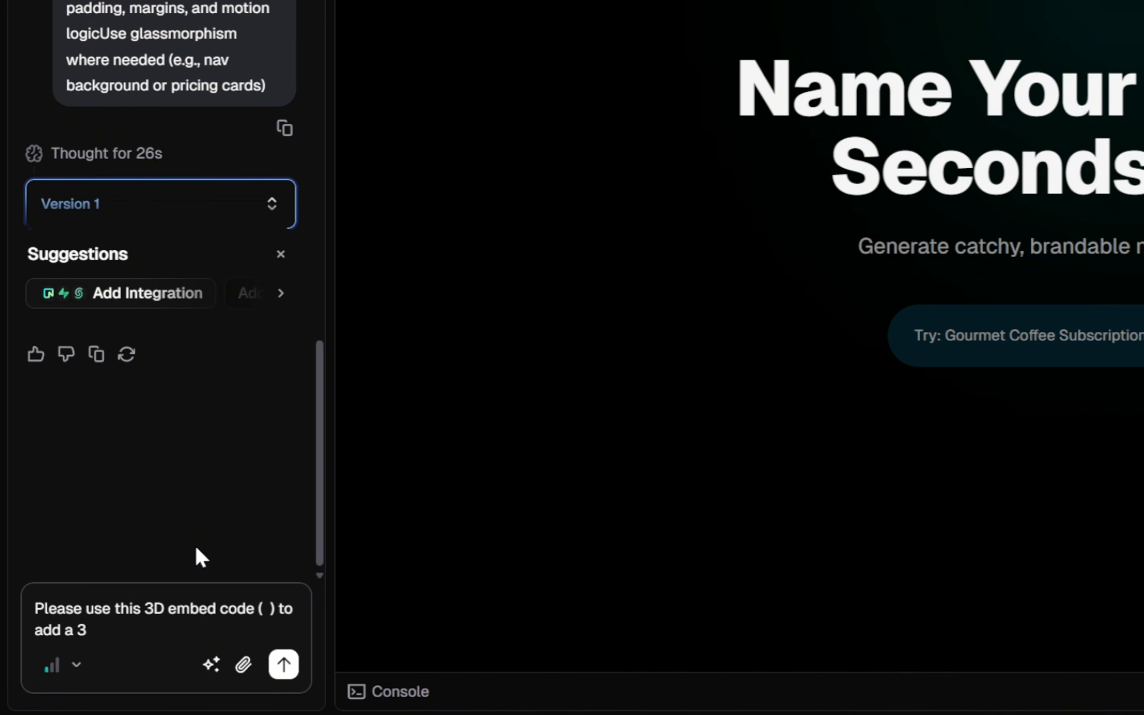
type("D model from spline as the full screen background")
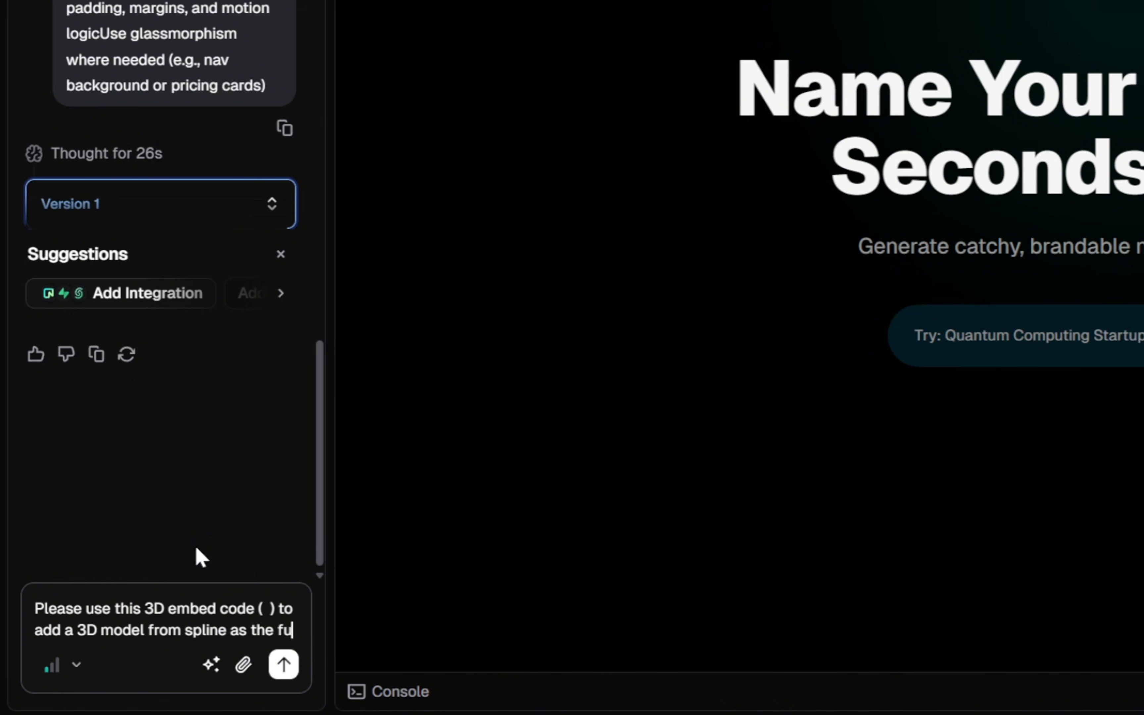
type(" of our Hero section")
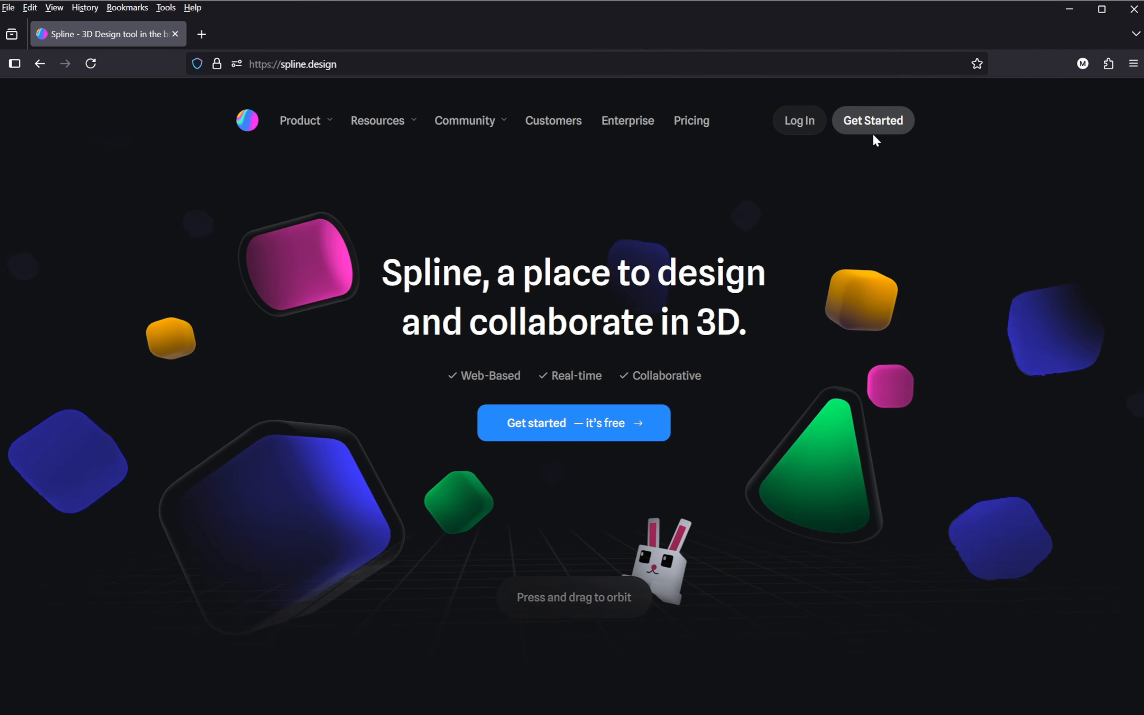
Step: Switch to the Spline app and browse the trending community designs for a dark 3D scene suited to the hero background
key("ctrl+t")
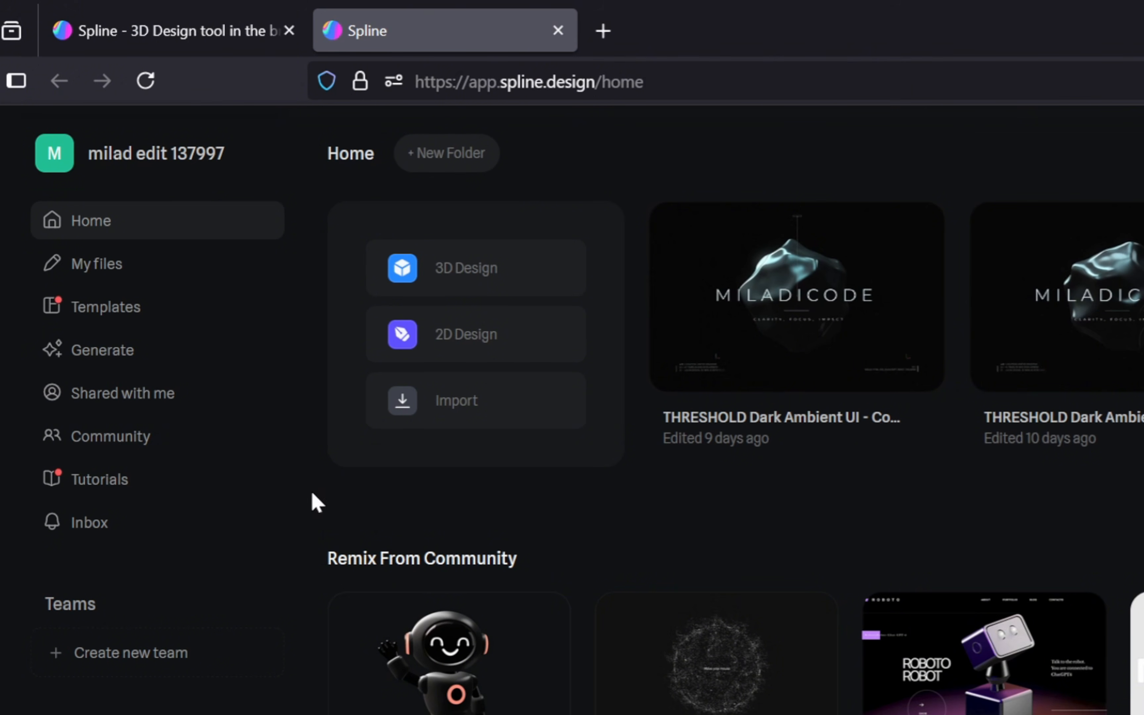
left_click(200, 440)
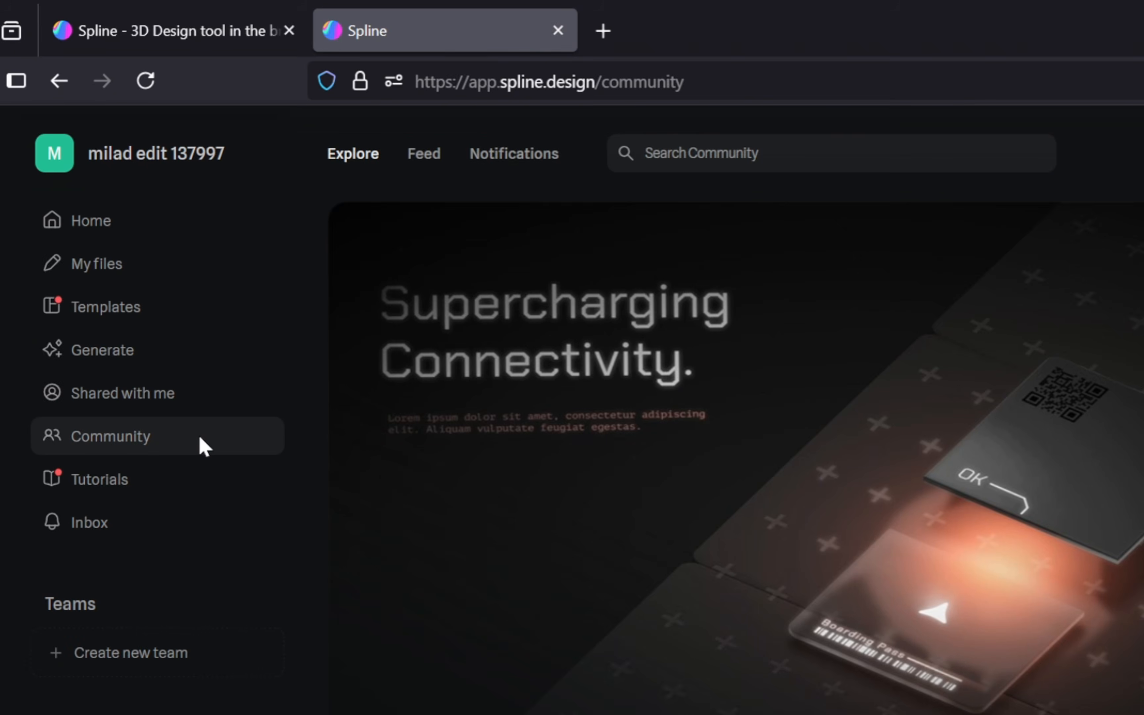
scroll(854, 621, "down", 15)
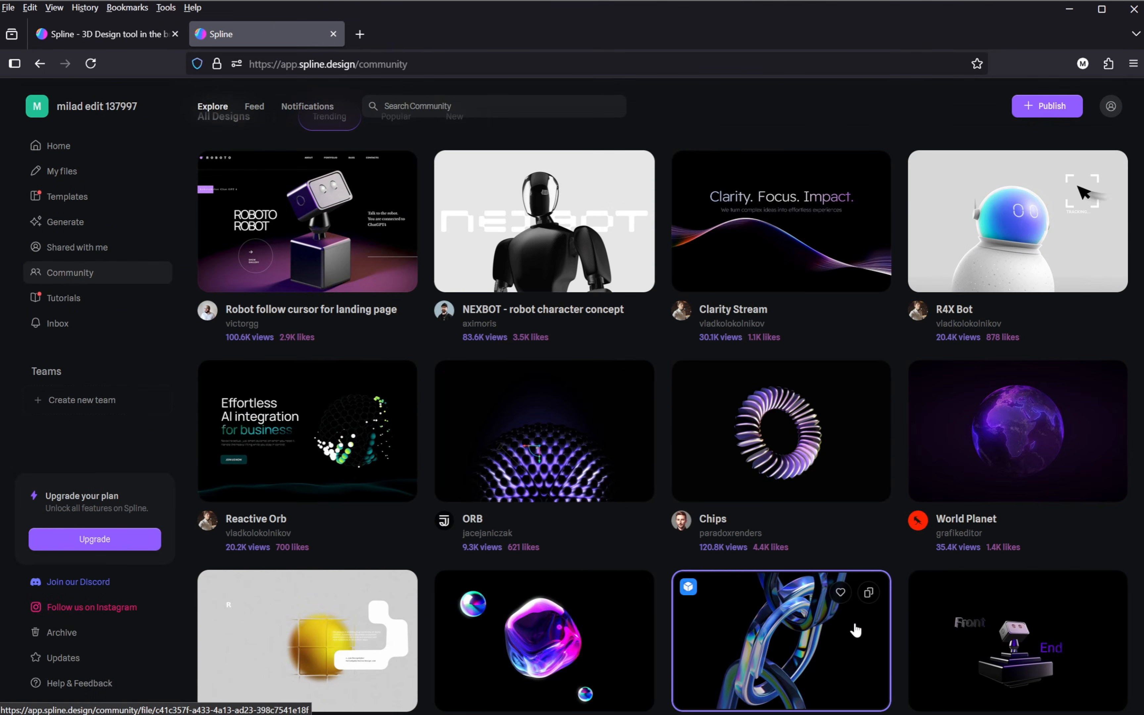
scroll(856, 631, "down", 5)
scroll(856, 627, "down", 7)
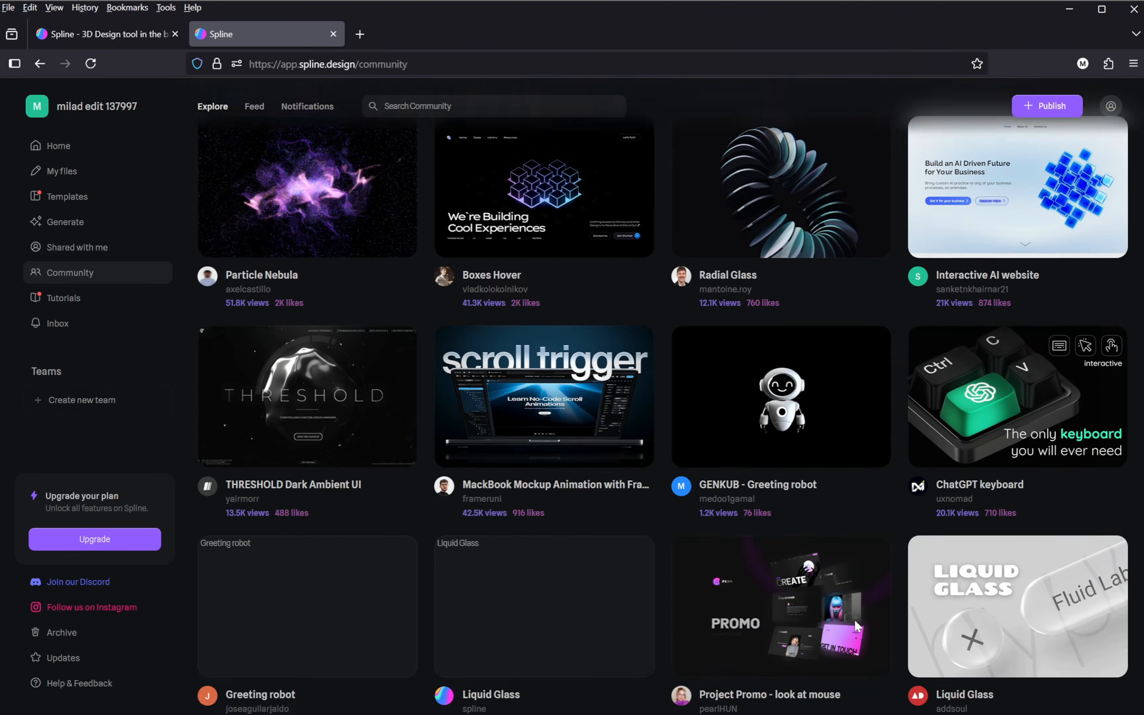
scroll(856, 622, "down", 6)
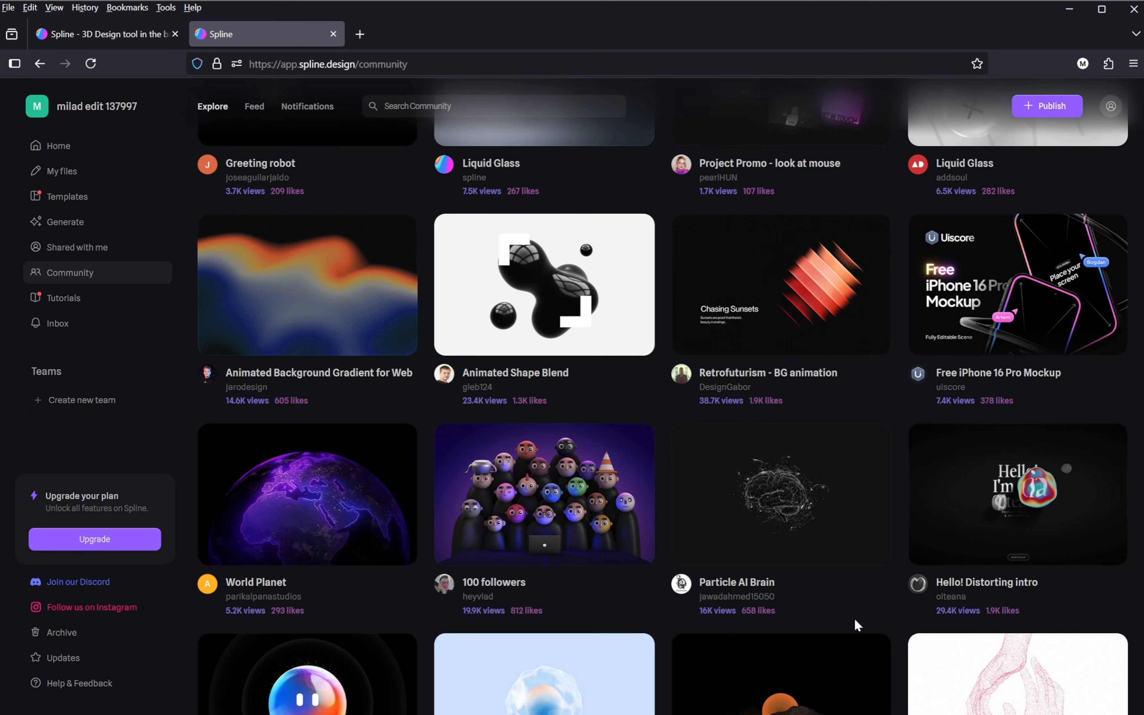
scroll(855, 620, "down", 3)
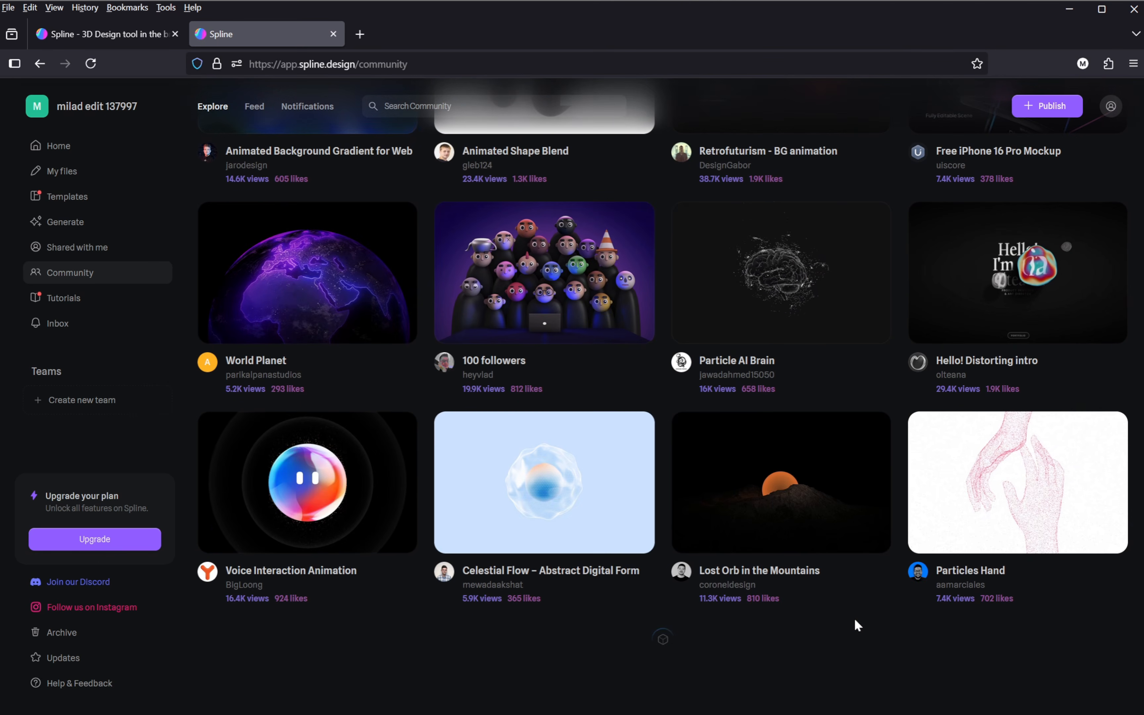
scroll(855, 620, "down", 6)
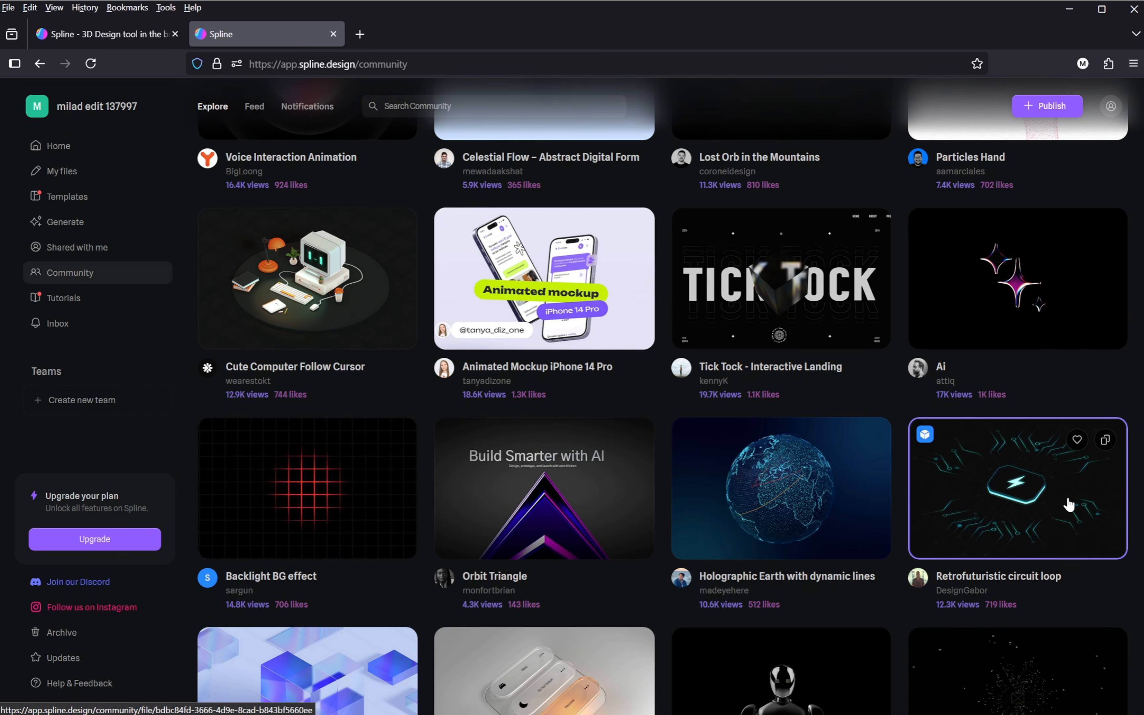
Step: Open the community design Retrofuturistic circuit loop, like it and remix it into an editable copy
left_click(1066, 508)
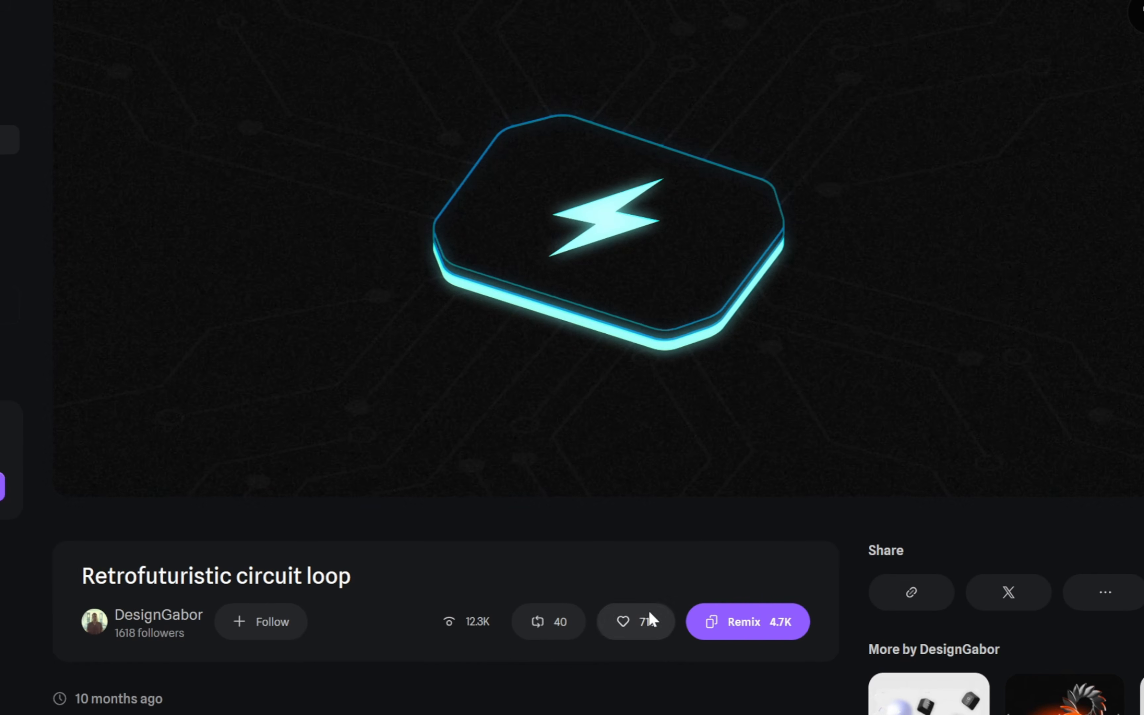
left_click(630, 623)
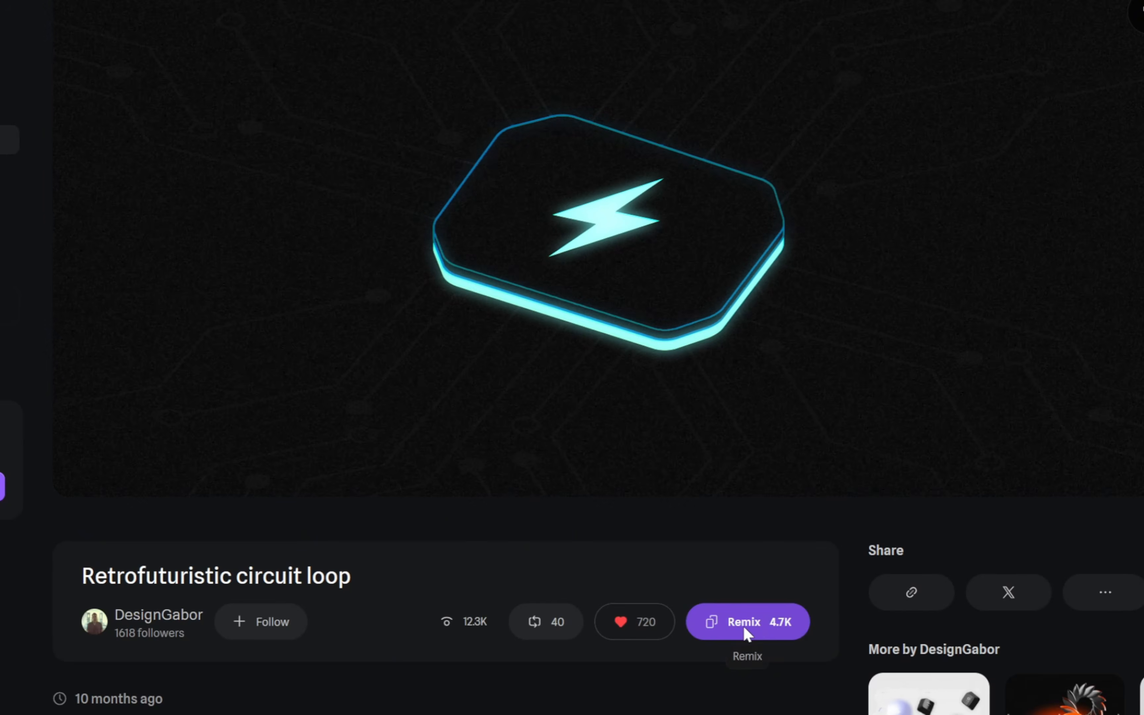
left_click(764, 633)
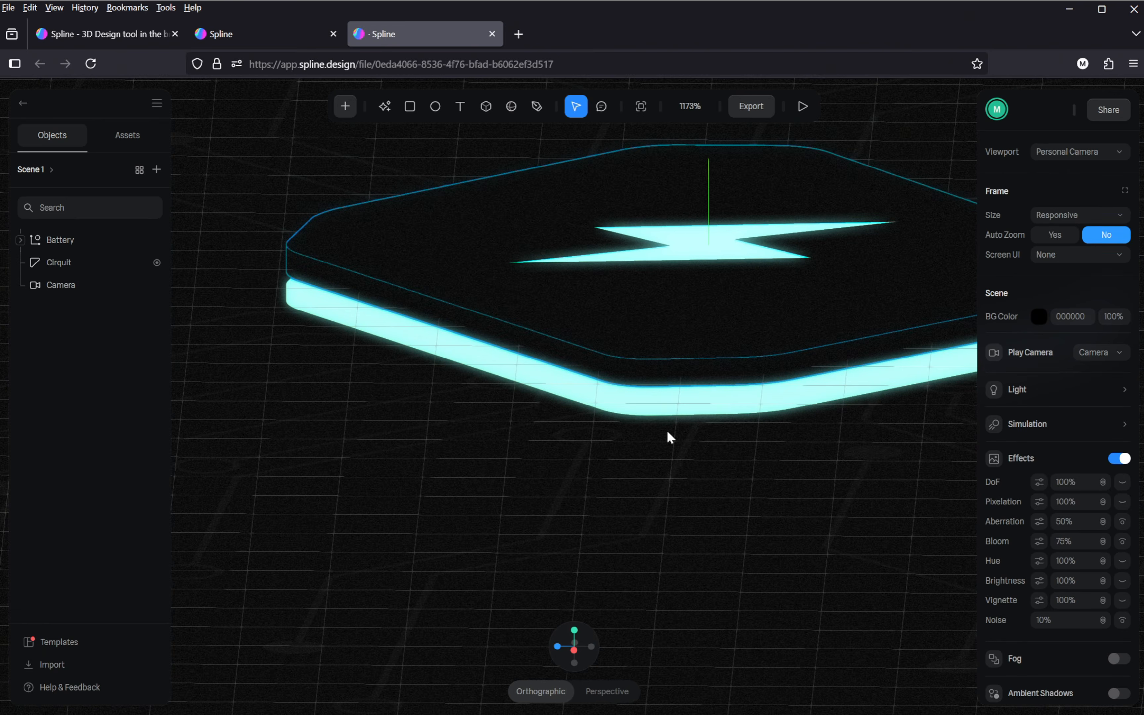
Step: Preview the remixed scene's animation, return to the editor and switch the viewport from Personal Camera to Camera
left_click(801, 101)
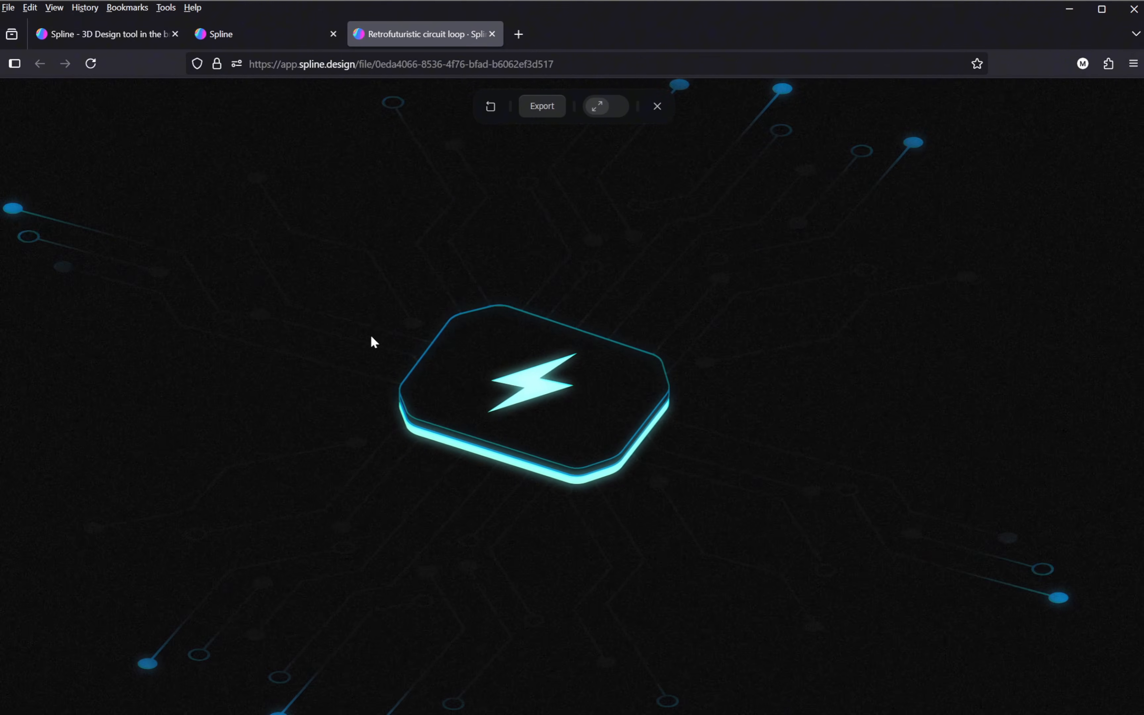
left_click(657, 106)
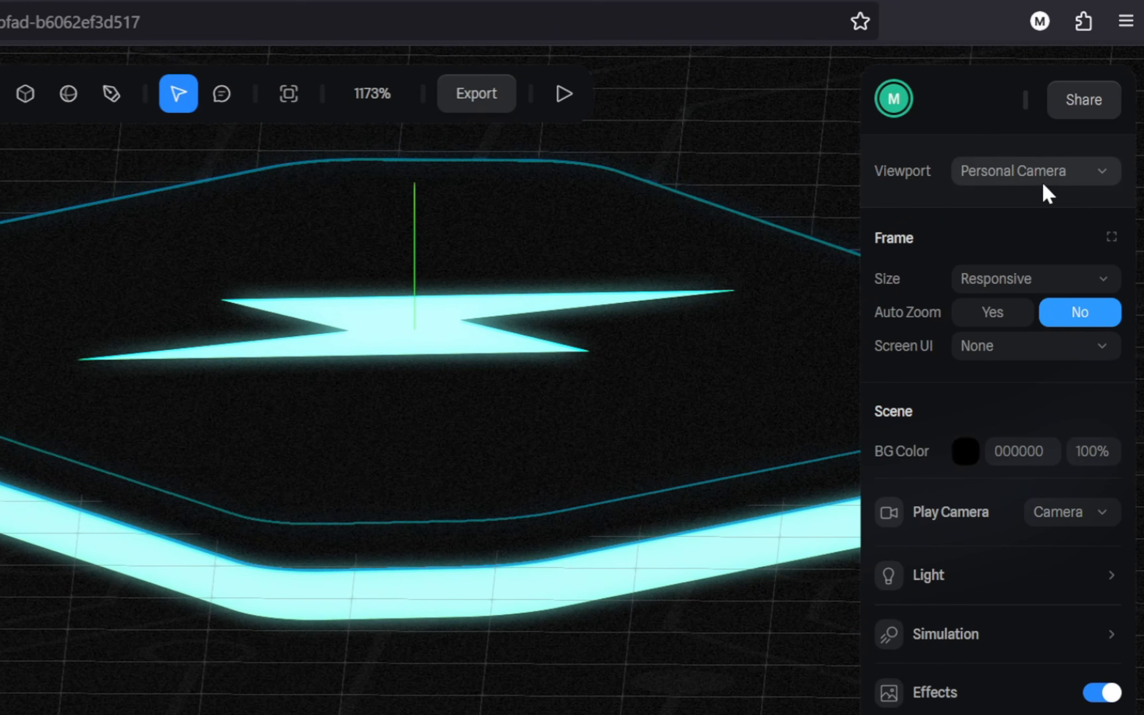
left_click(1034, 171)
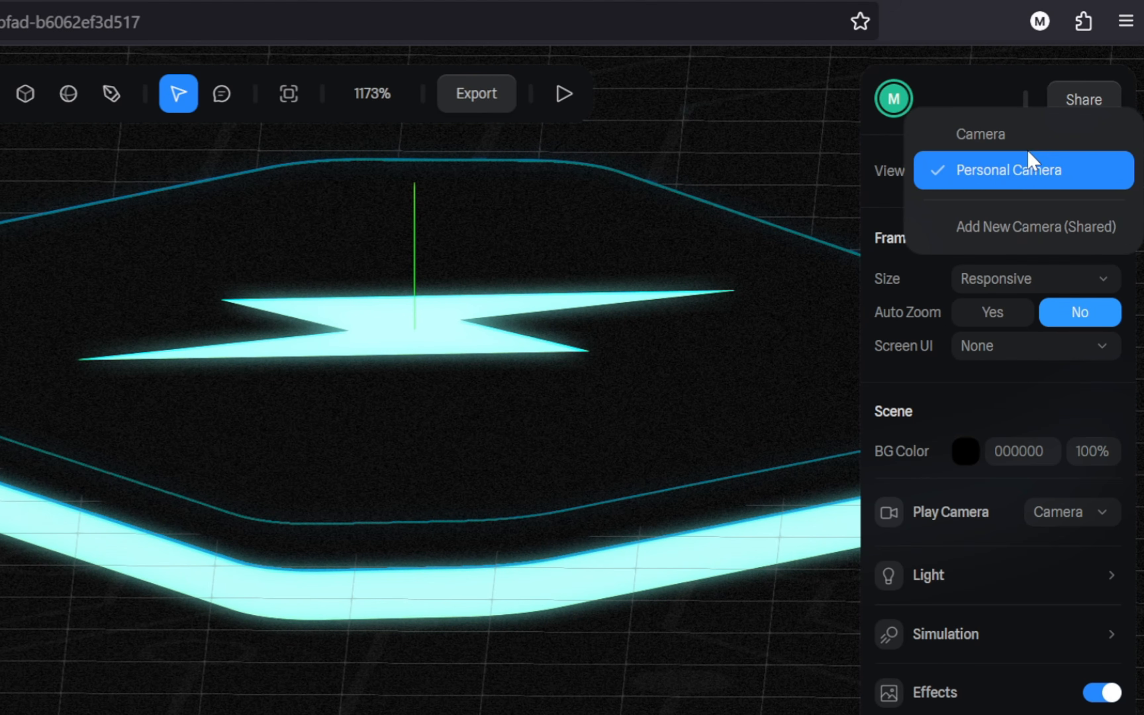
mouse_move(997, 137)
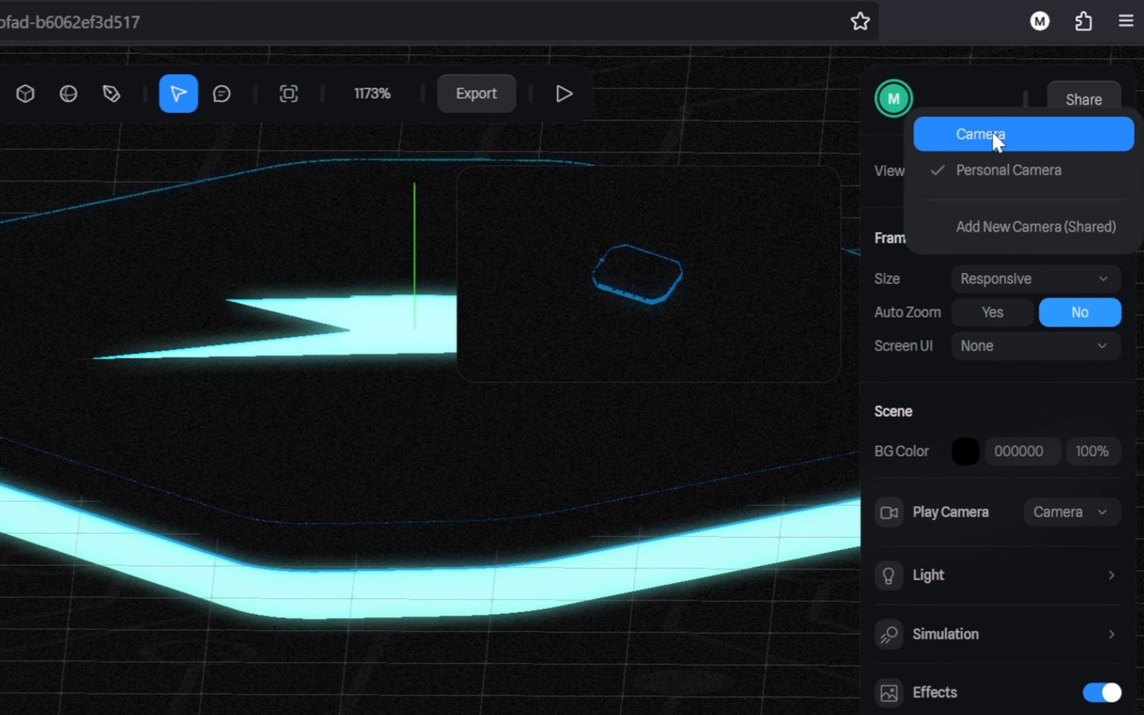
left_click(997, 137)
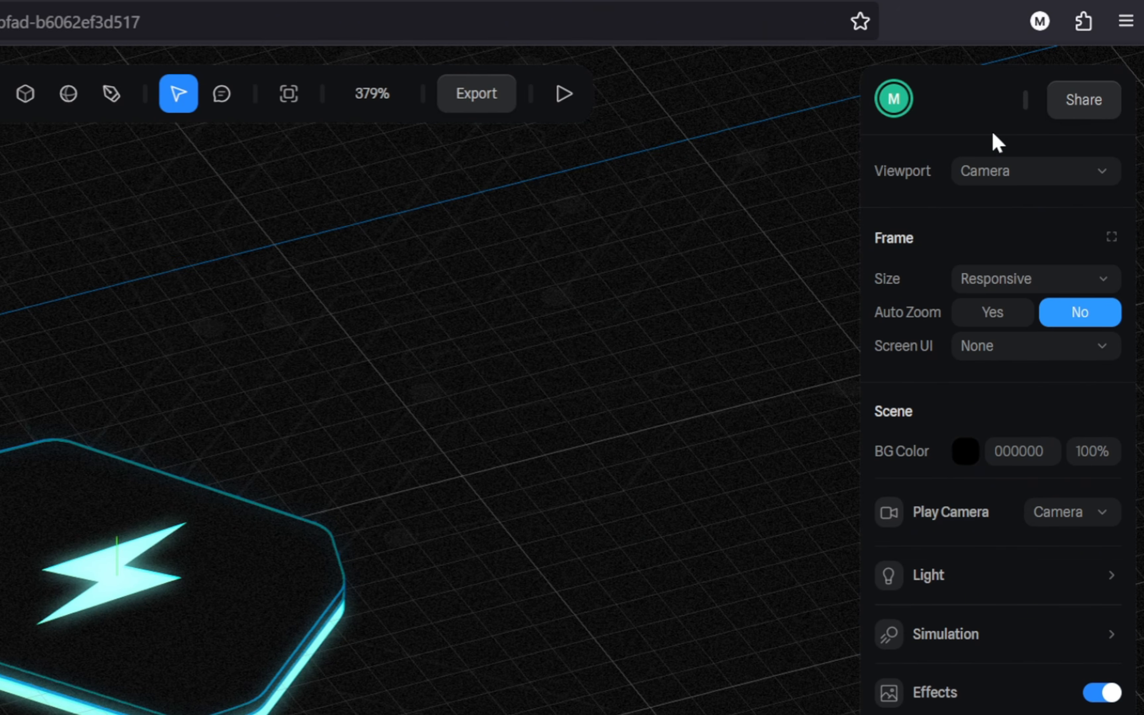
Step: Move the Battery object along its Z and X axes towards the middle of the circuit, to about X 111.82
left_click(88, 236)
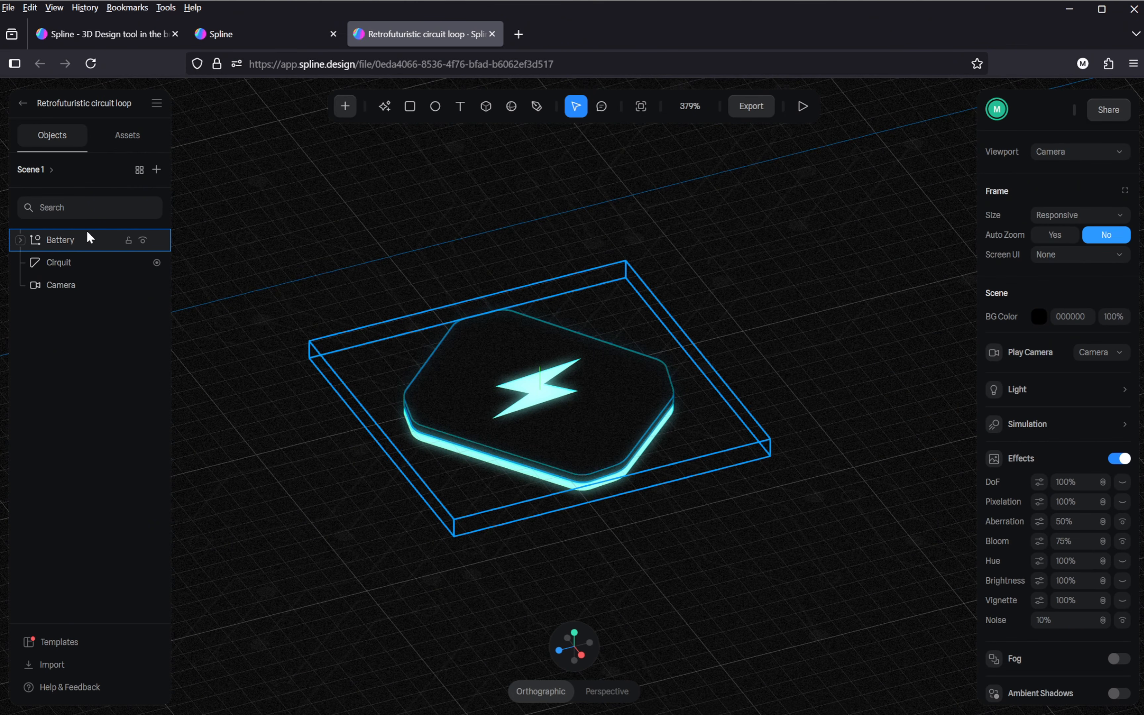
left_click(85, 237)
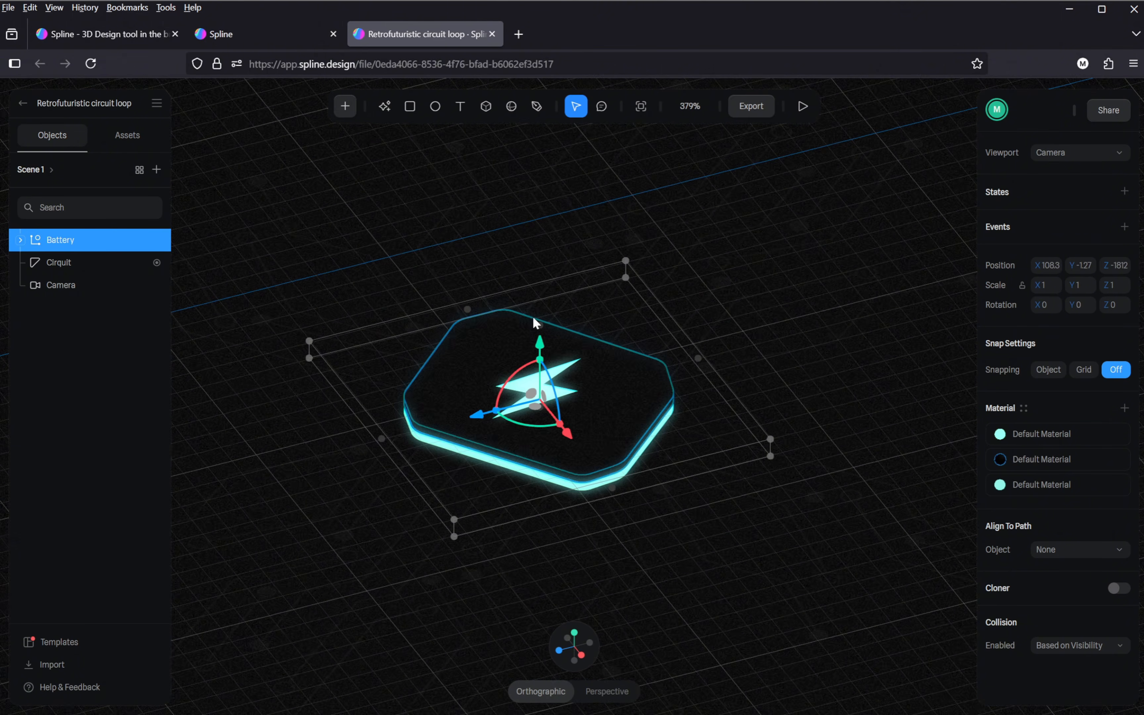
left_click(404, 236)
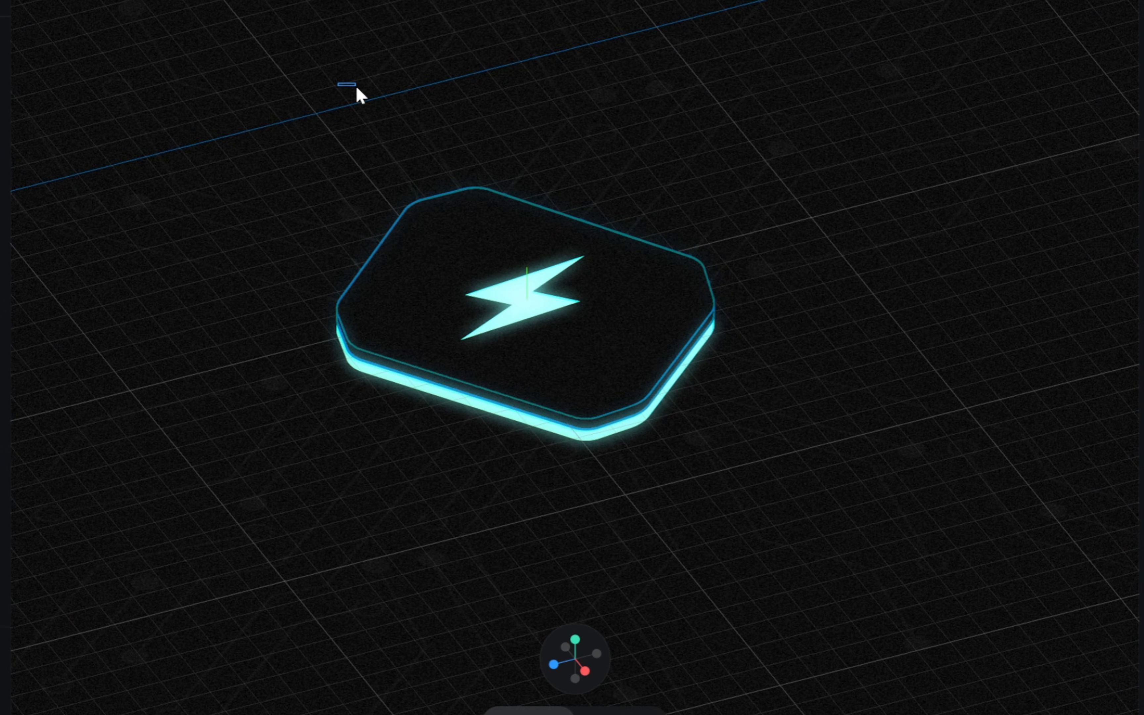
left_click(286, 263)
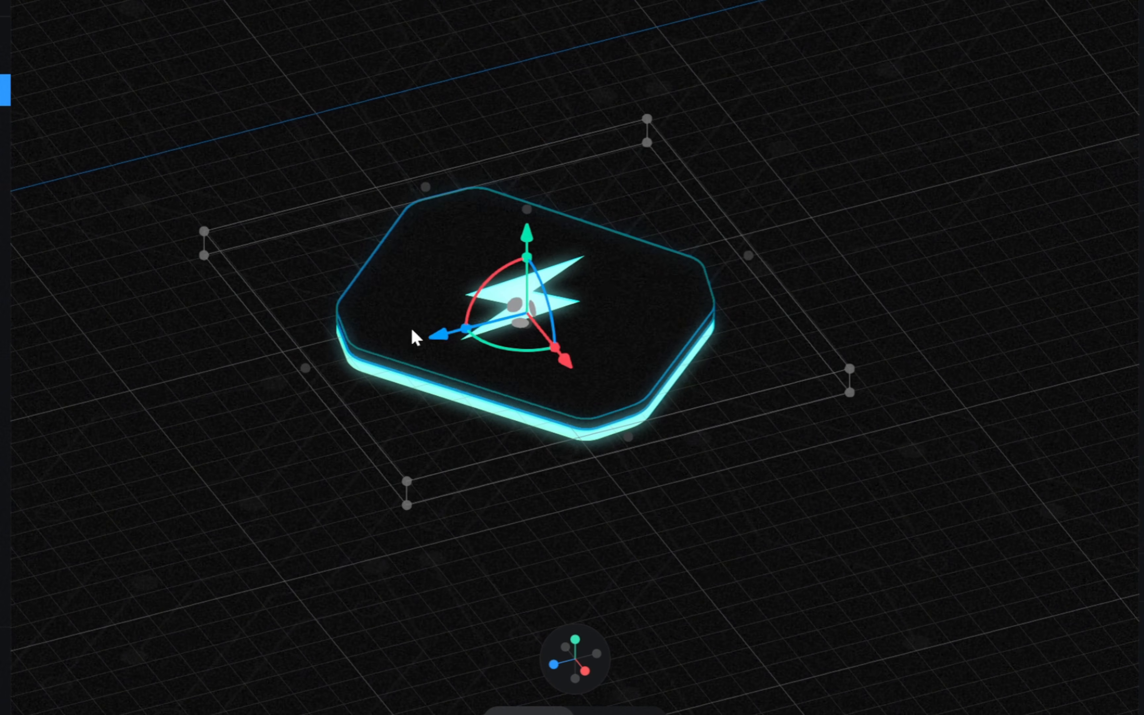
left_click_drag(431, 338, 461, 339)
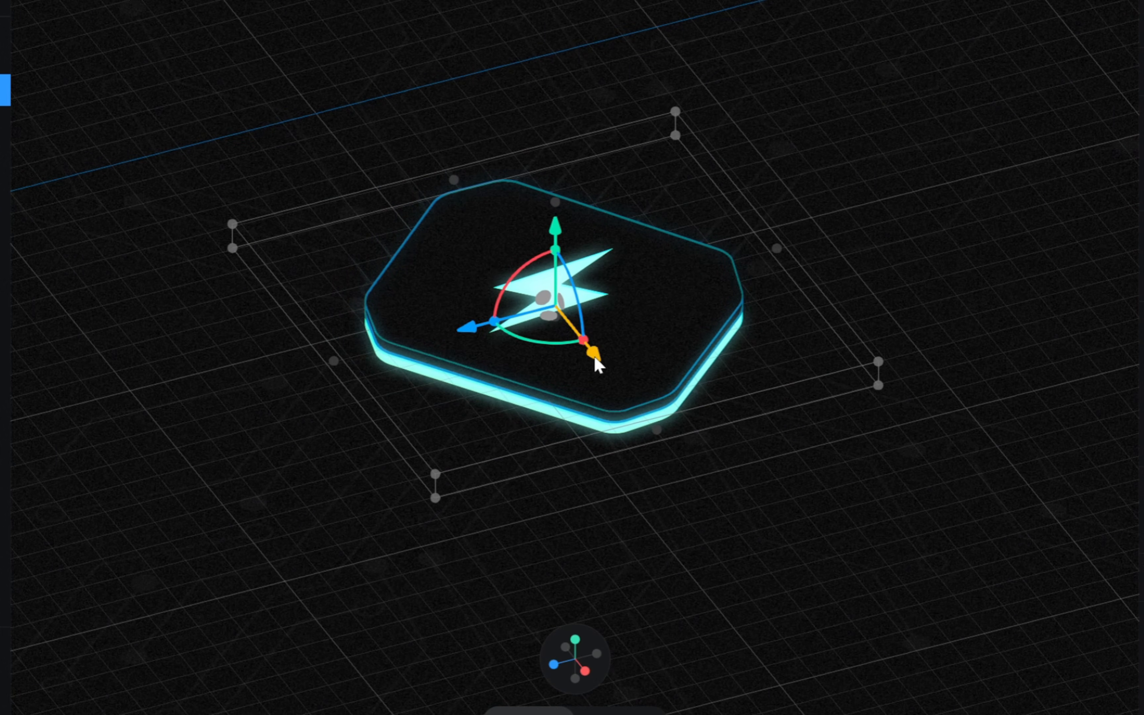
left_click_drag(595, 358, 603, 363)
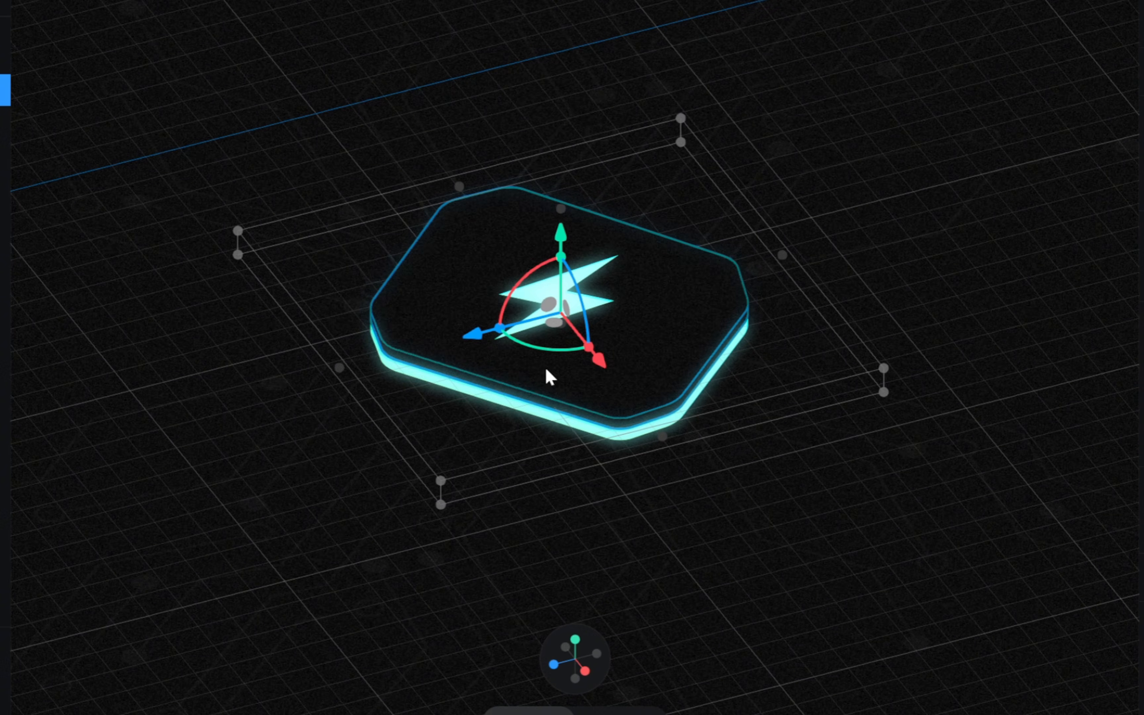
left_click_drag(475, 341, 494, 339)
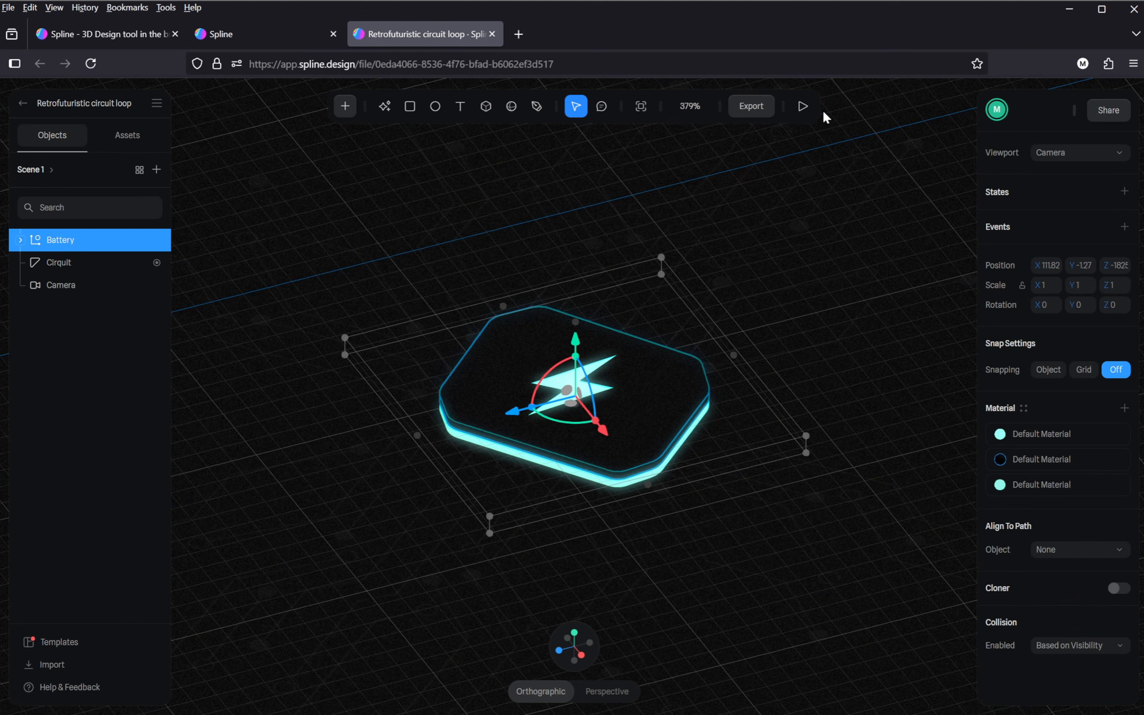
Step: Preview the adjusted scene and copy its public URL embed code from the export options
left_click(807, 108)
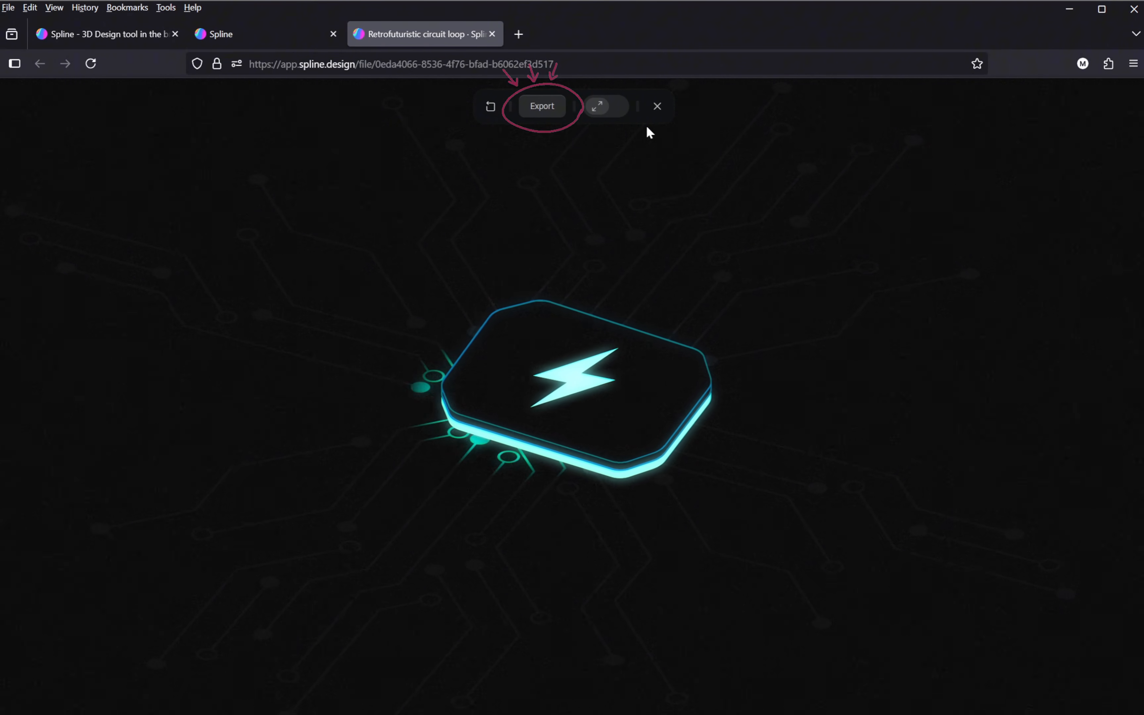
left_click(543, 107)
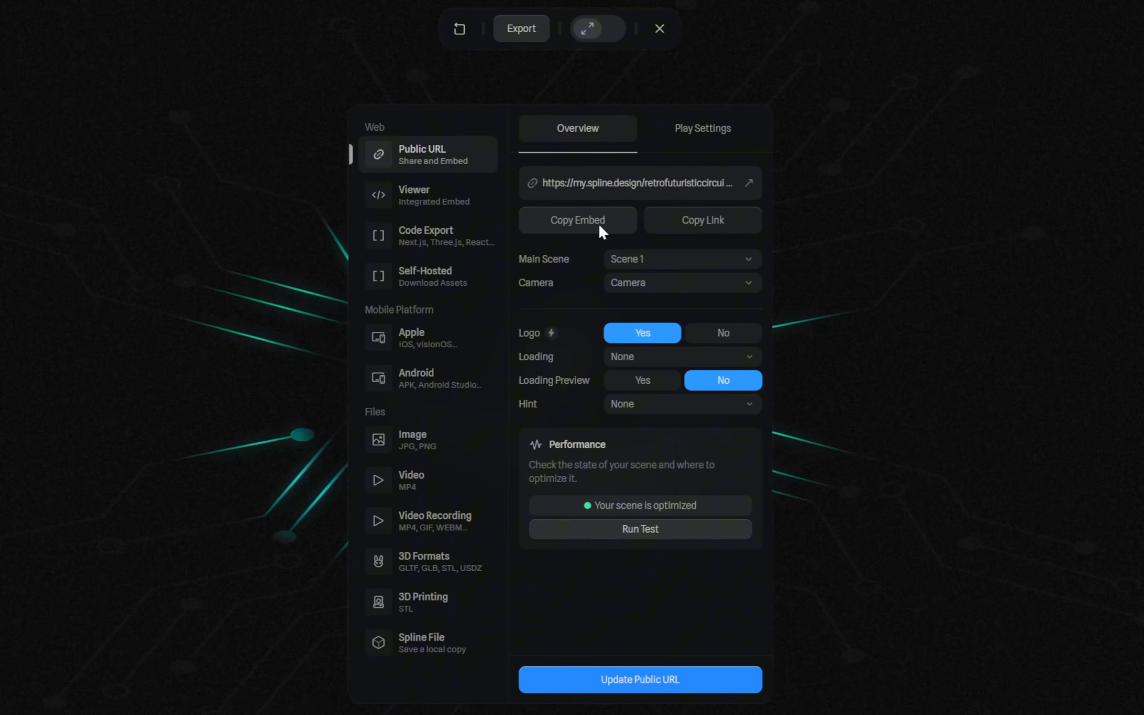
left_click(576, 225)
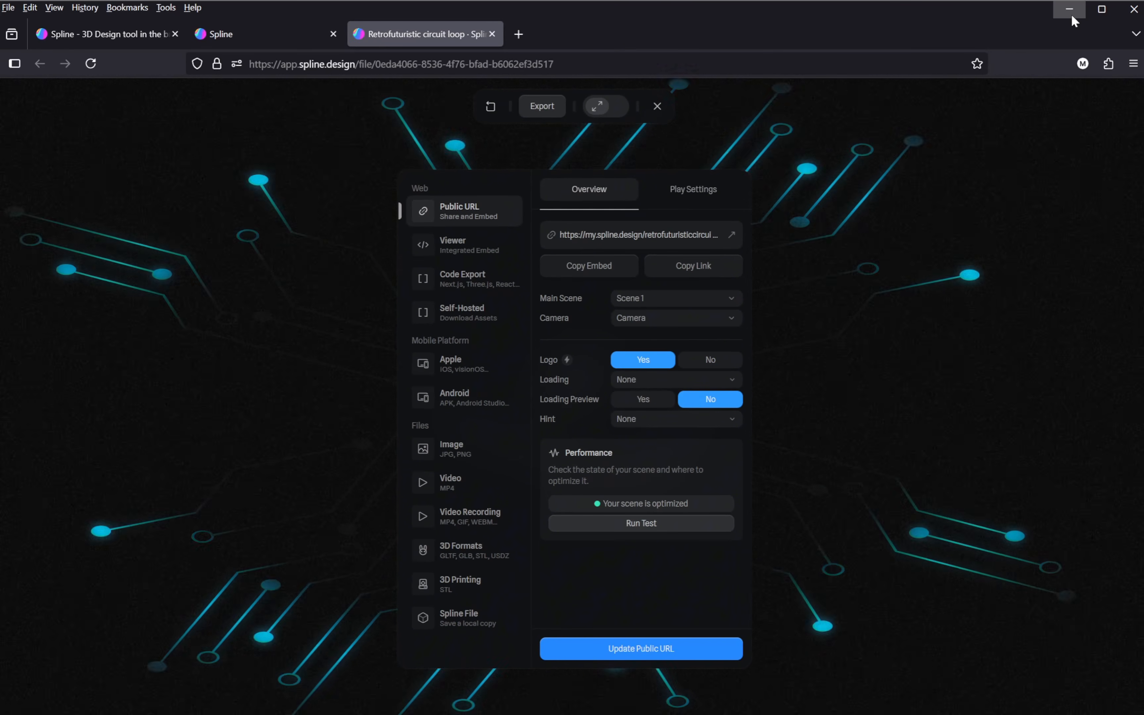
Step: Return to v0, paste the Spline iframe embed code between the parentheses of the drafted follow-up and submit it
left_click(1071, 13)
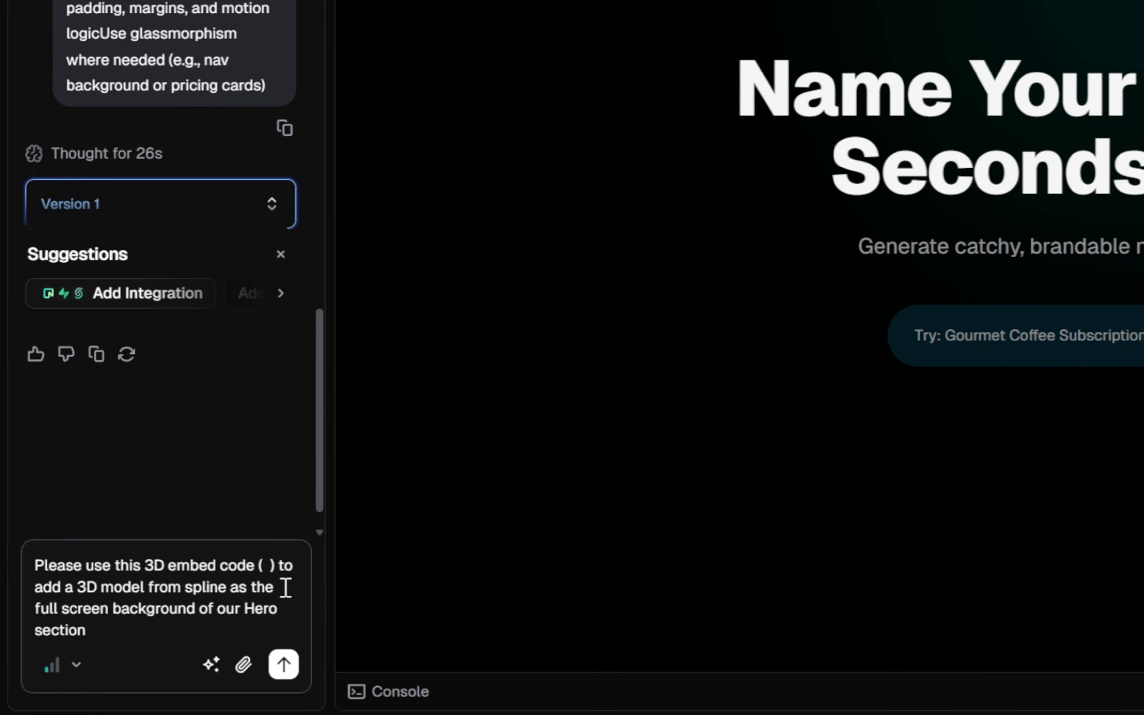
left_click(264, 564)
key("ctrl+v")
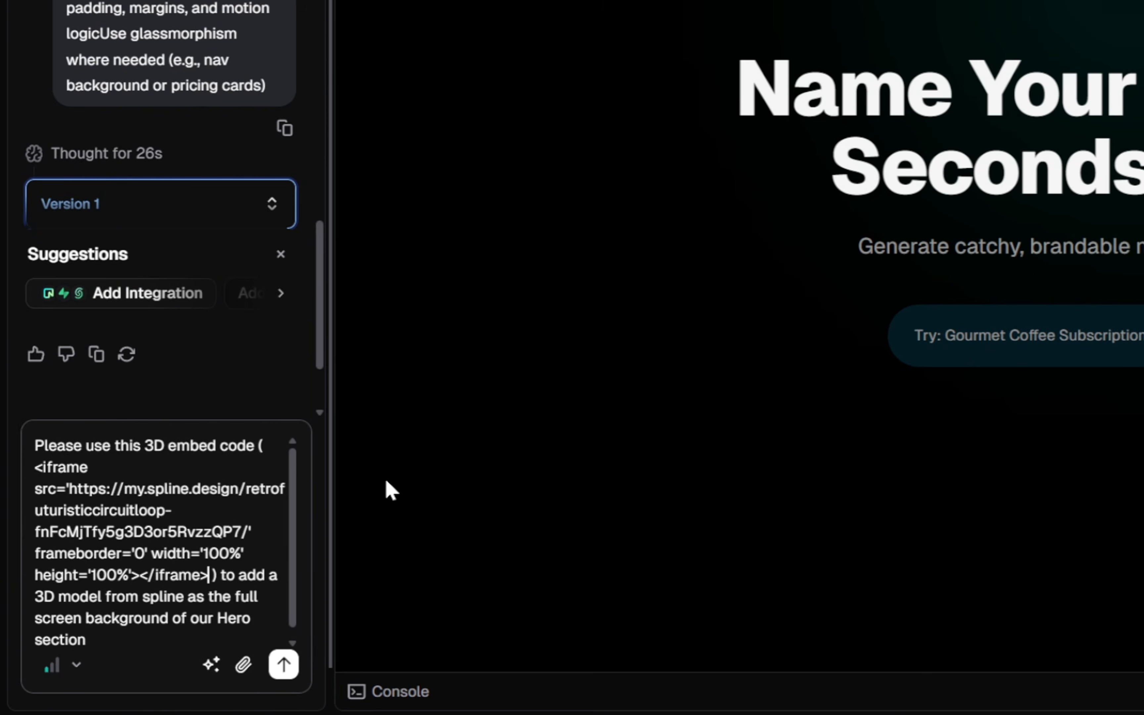
left_click(288, 674)
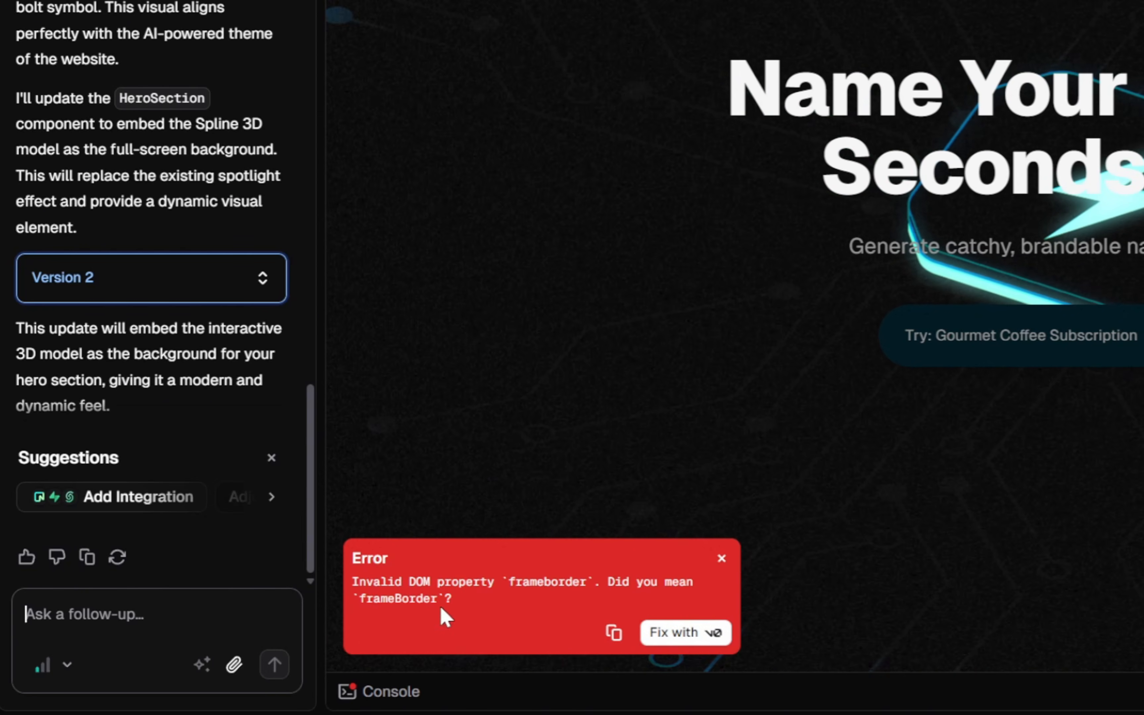
Step: Have v0 fix the invalid `frameborder` DOM property error reported in the preview
left_click(691, 645)
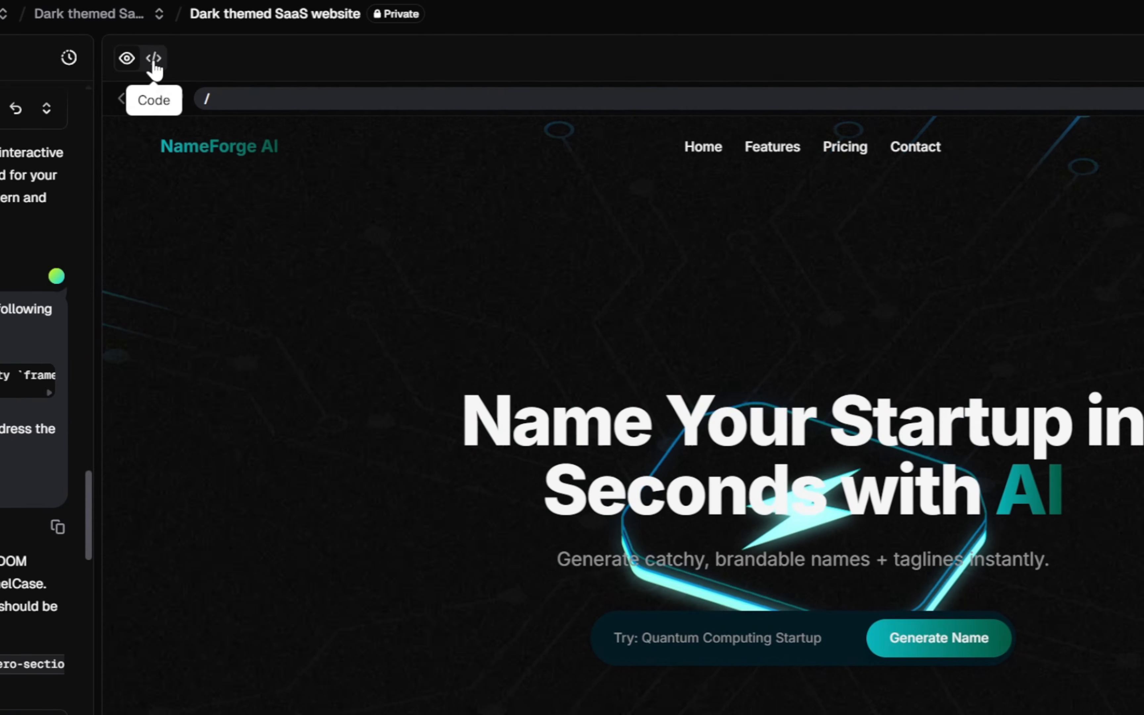
Step: Look through the project's code files and its codebase export options, and return to the page preview
left_click(153, 59)
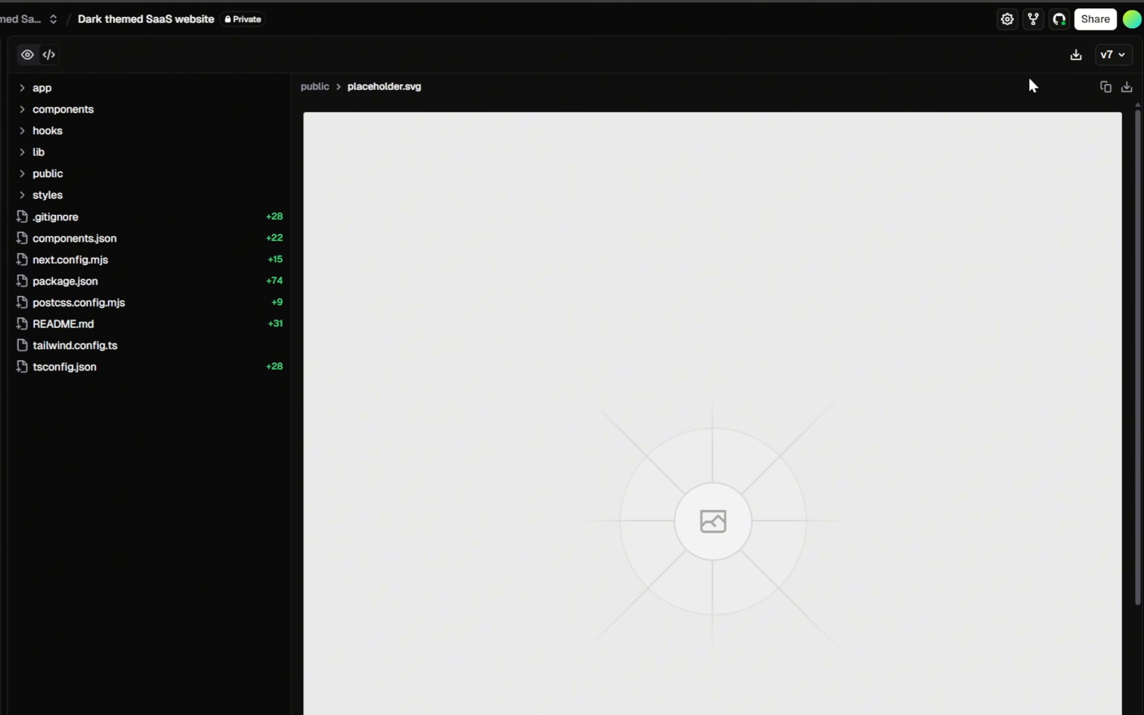
left_click(1077, 55)
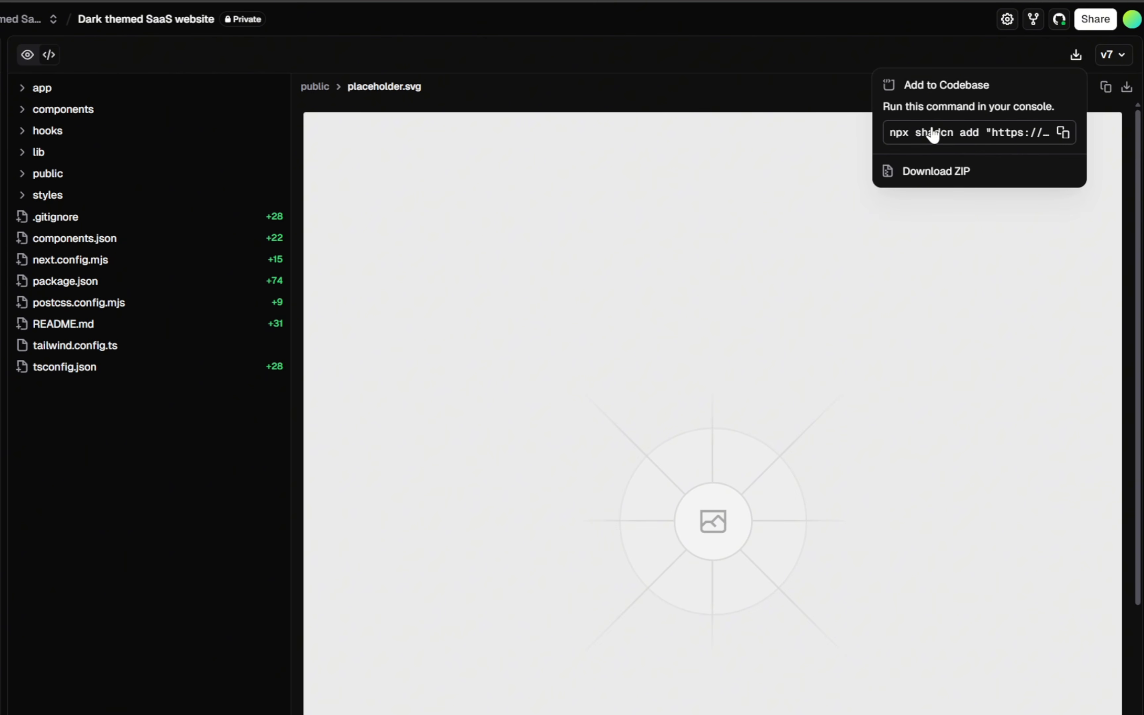
left_click(27, 56)
left_click(27, 56)
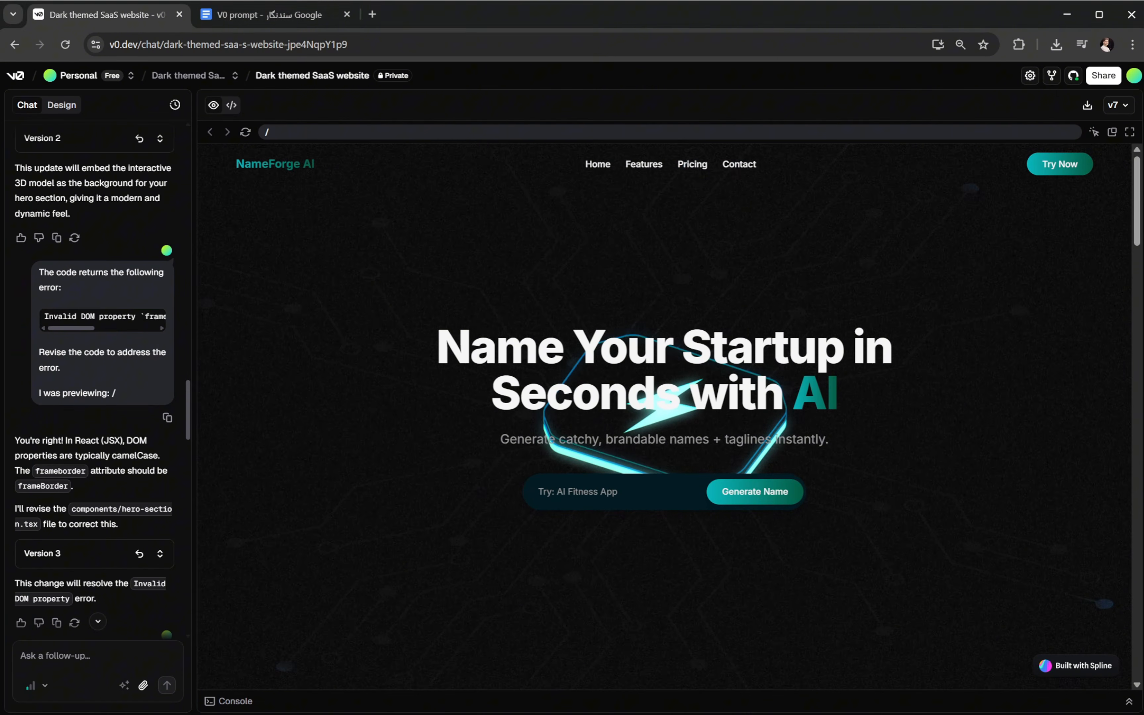
Step: Review the landing page in full screen from the hero section to the footer, and return to the chat view
left_click(1130, 131)
scroll(881, 474, "down", 10)
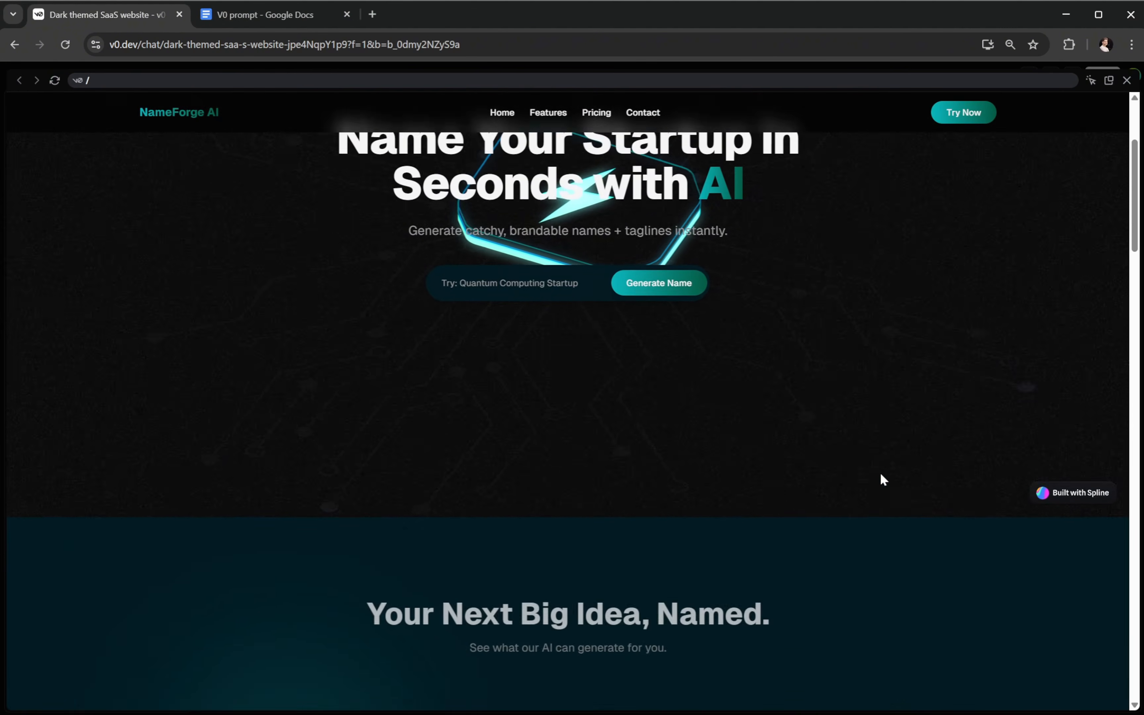
scroll(517, 478, "down", 10)
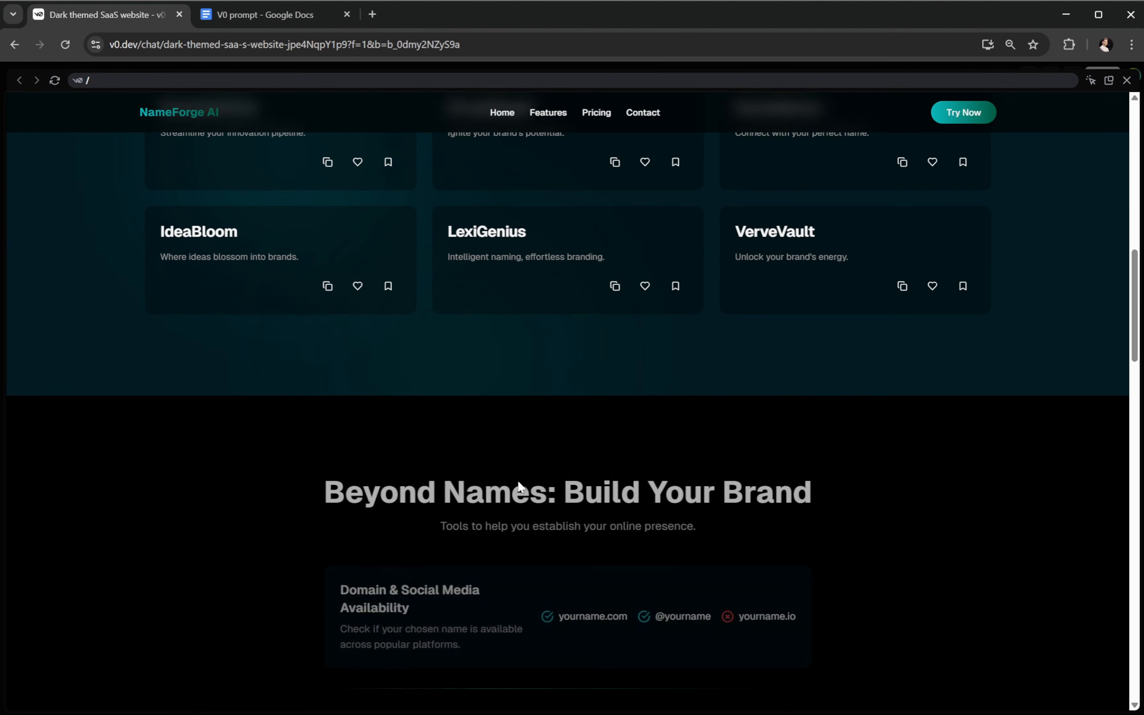
scroll(748, 463, "down", 8)
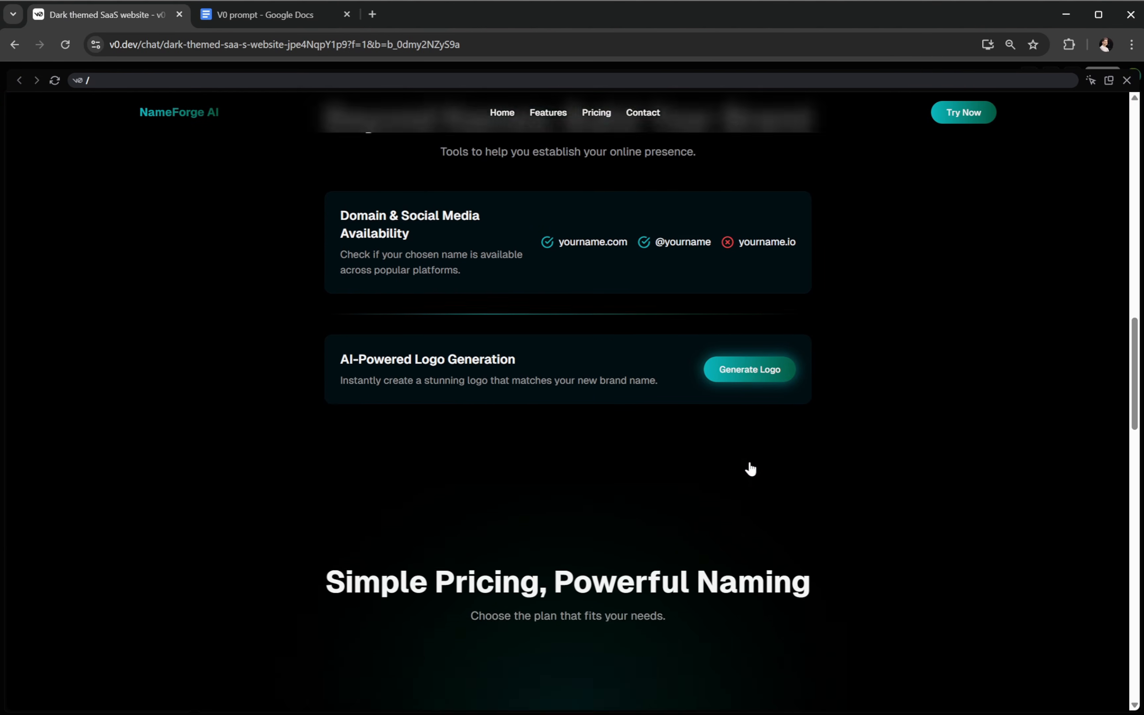
scroll(828, 530, "down", 10)
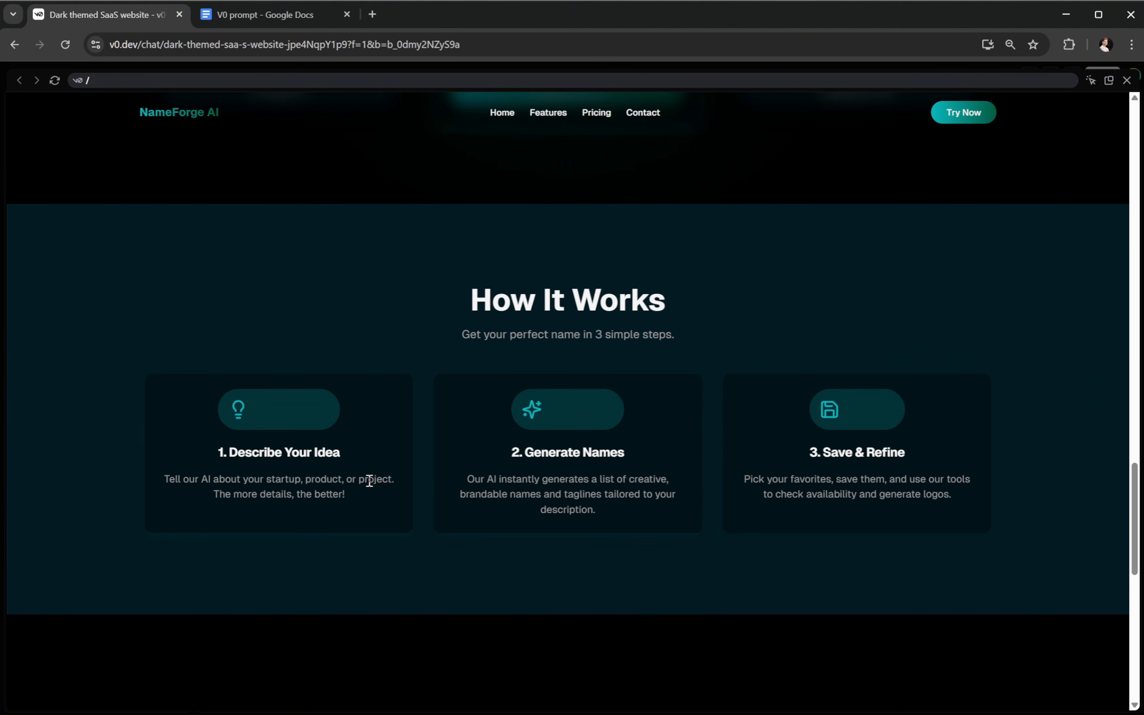
scroll(369, 481, "down", 6)
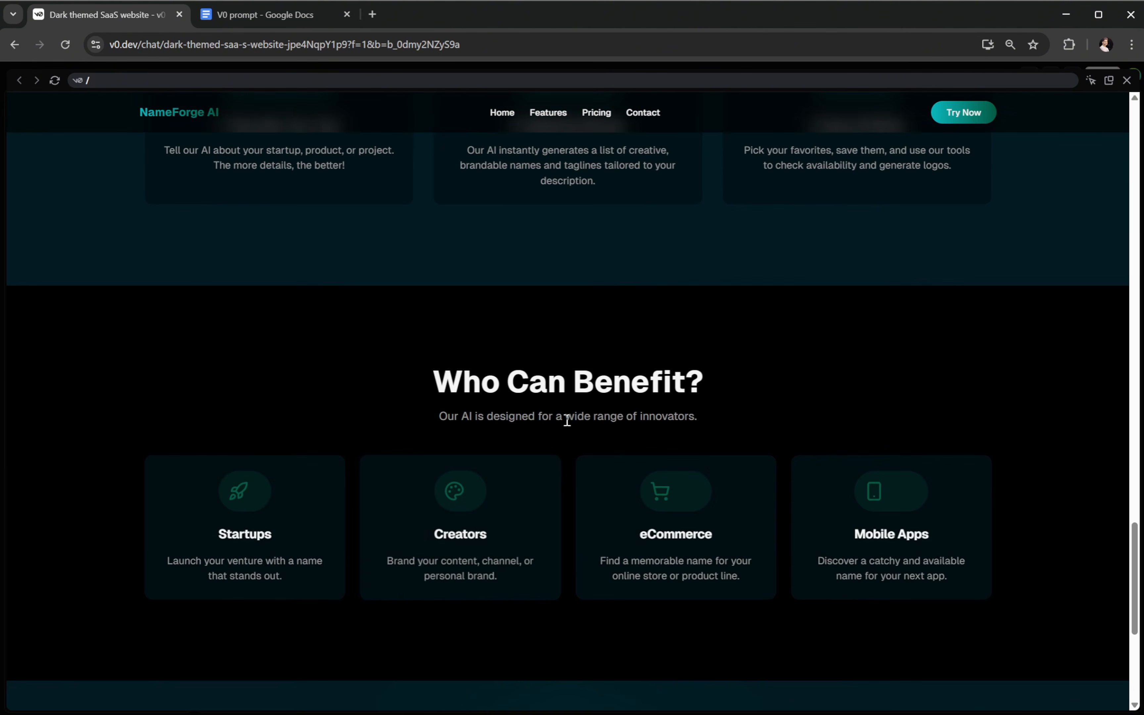
scroll(756, 457, "down", 5)
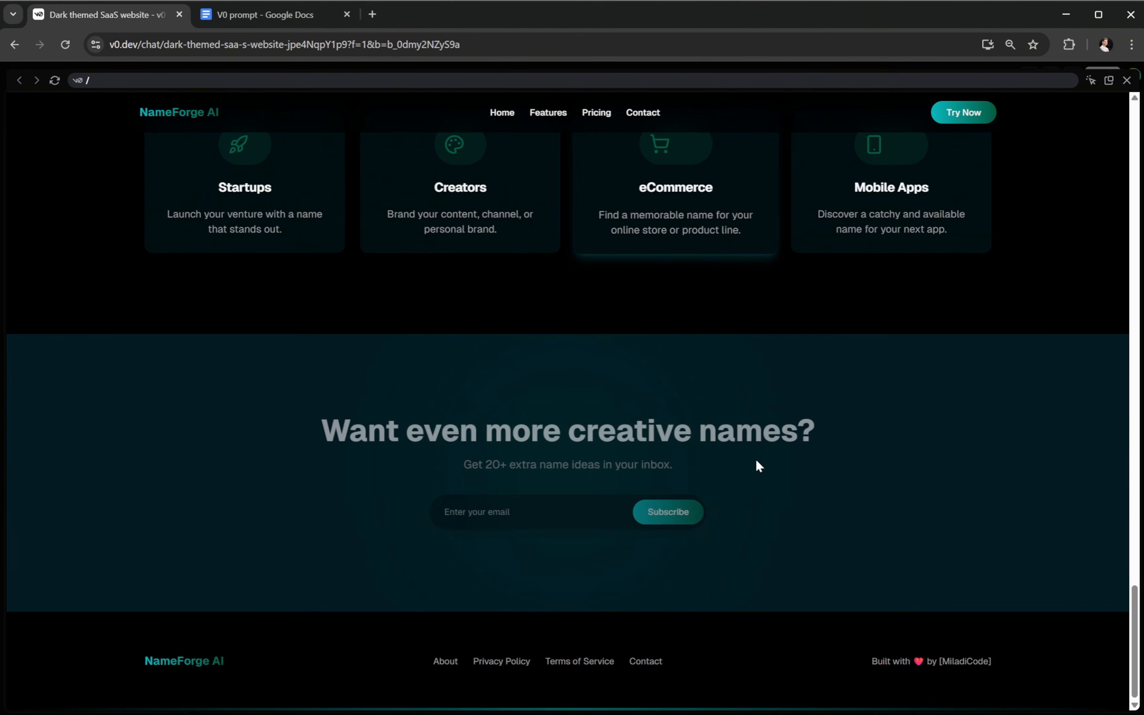
left_click(558, 520)
scroll(863, 609, "up", 20)
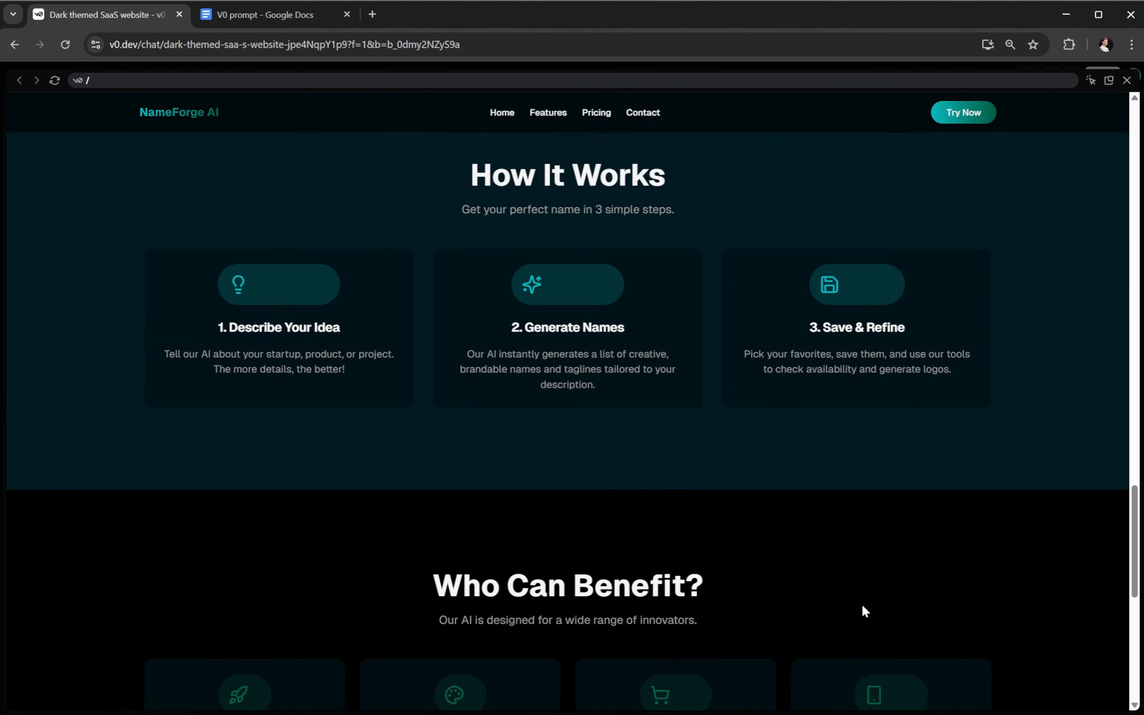
scroll(862, 611, "up", 10)
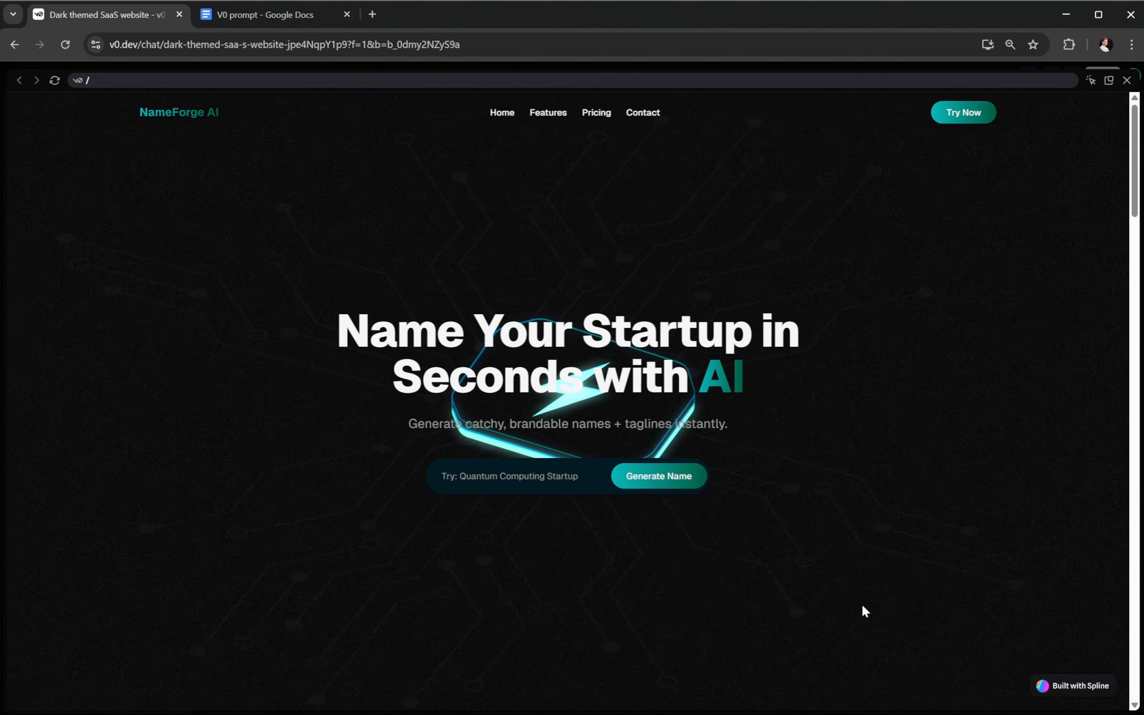
left_click(1128, 80)
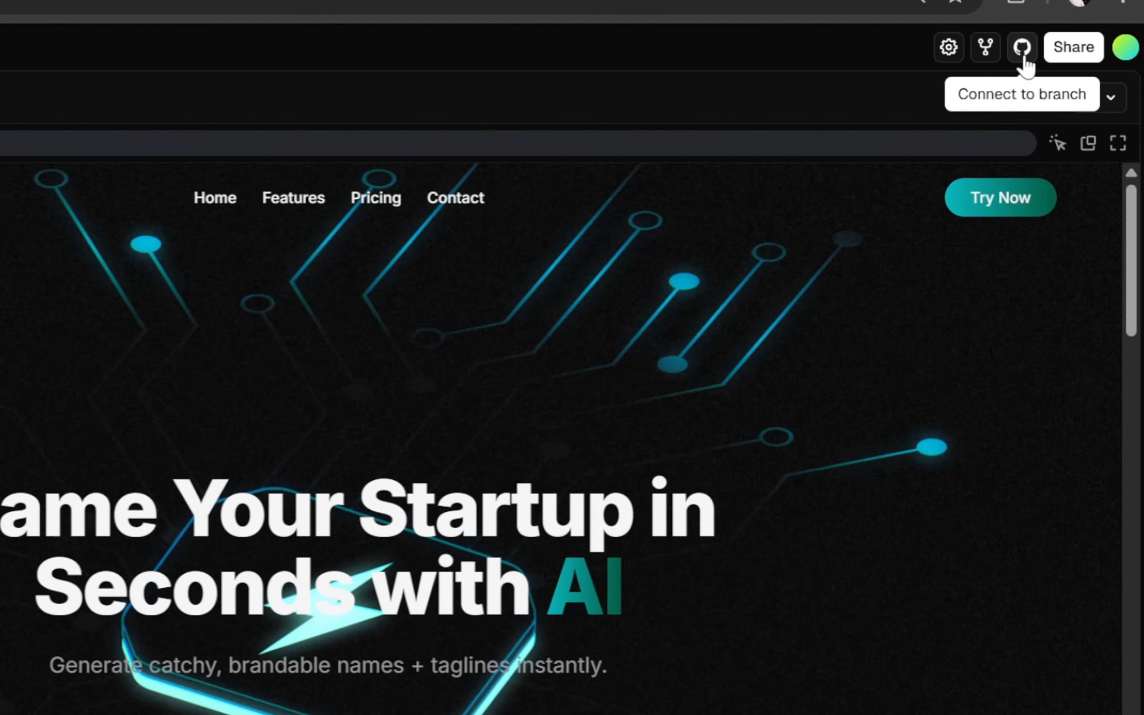
Step: Create a private GitHub repository named "SaaS website" for the project, using the already linked GitHub account as Git scope
left_click(1022, 53)
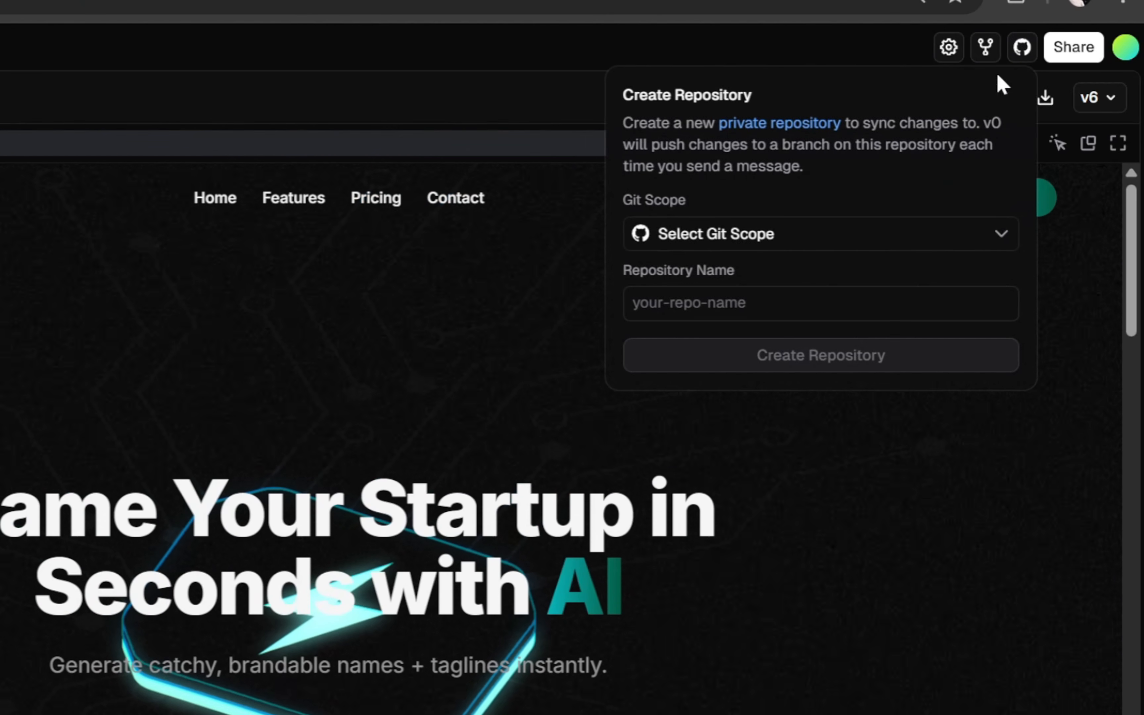
left_click(734, 234)
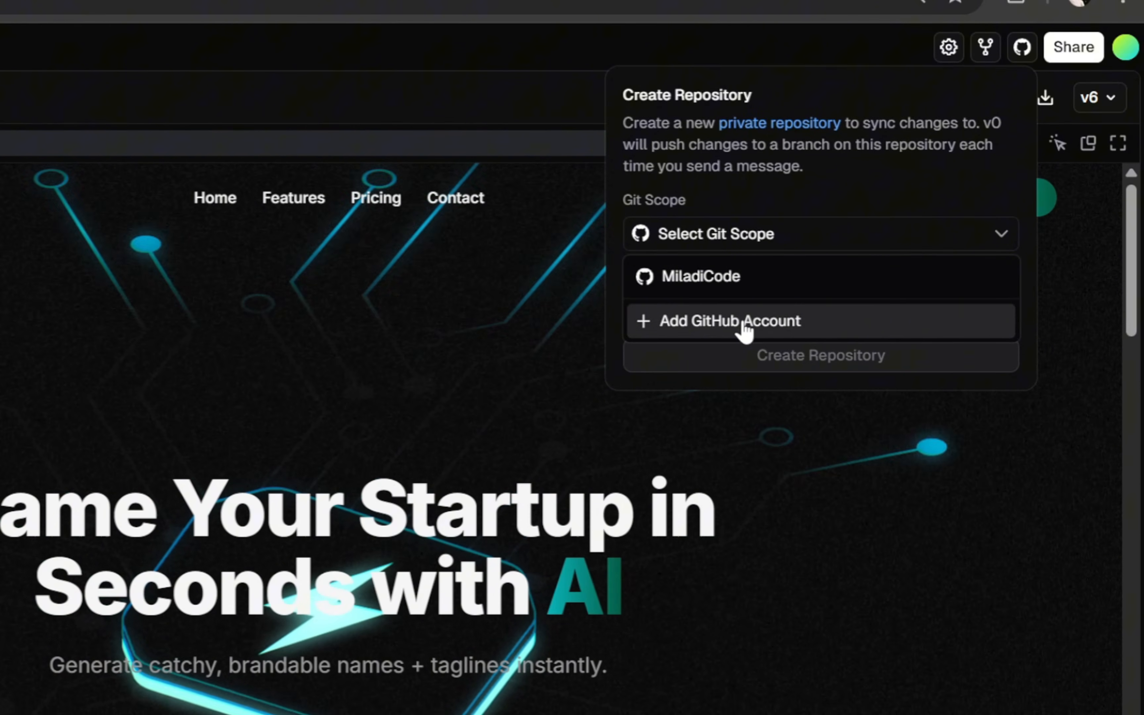
left_click(770, 204)
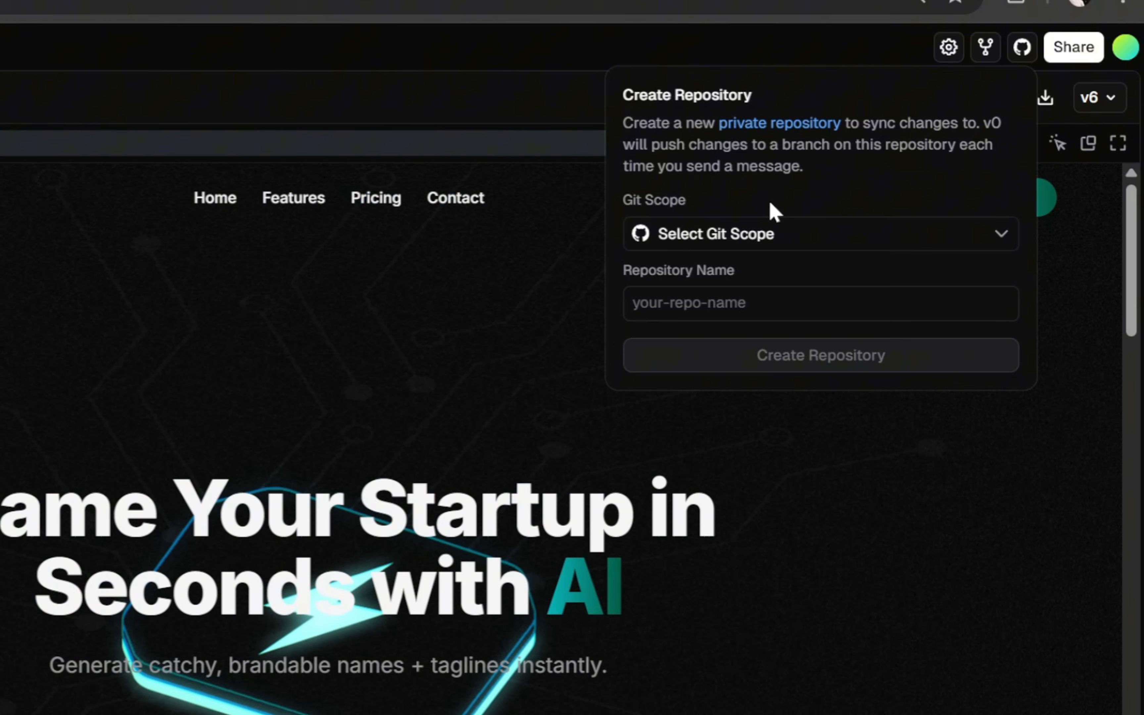
left_click(749, 308)
type("Saa")
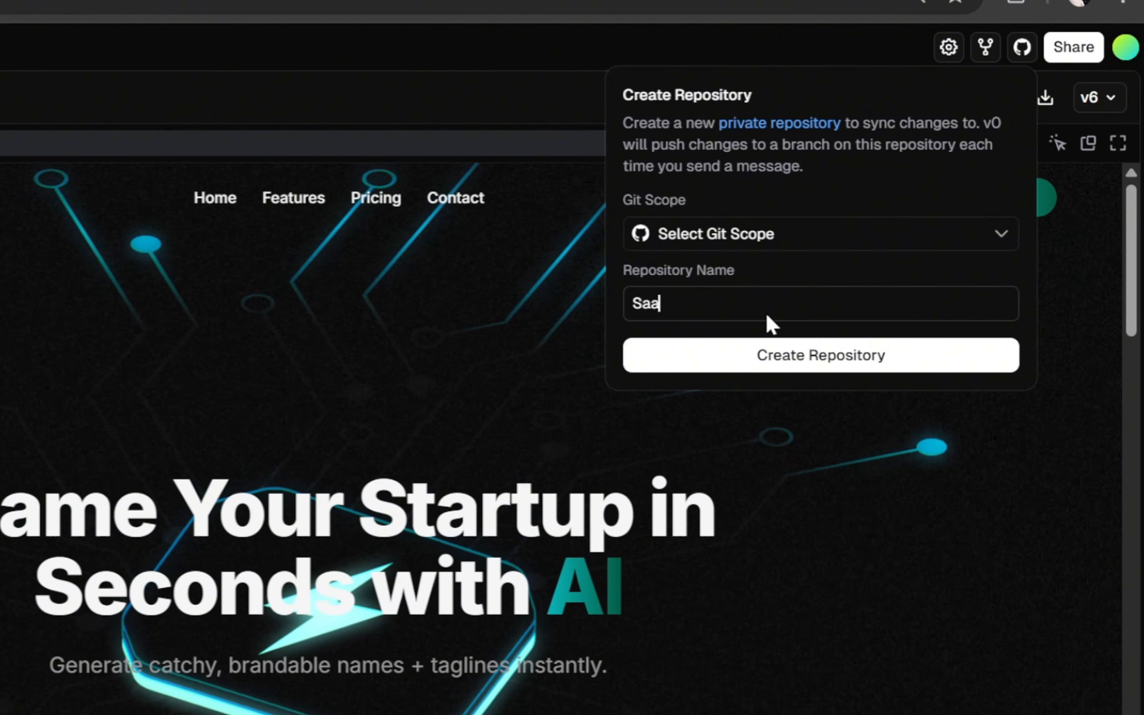
type("S")
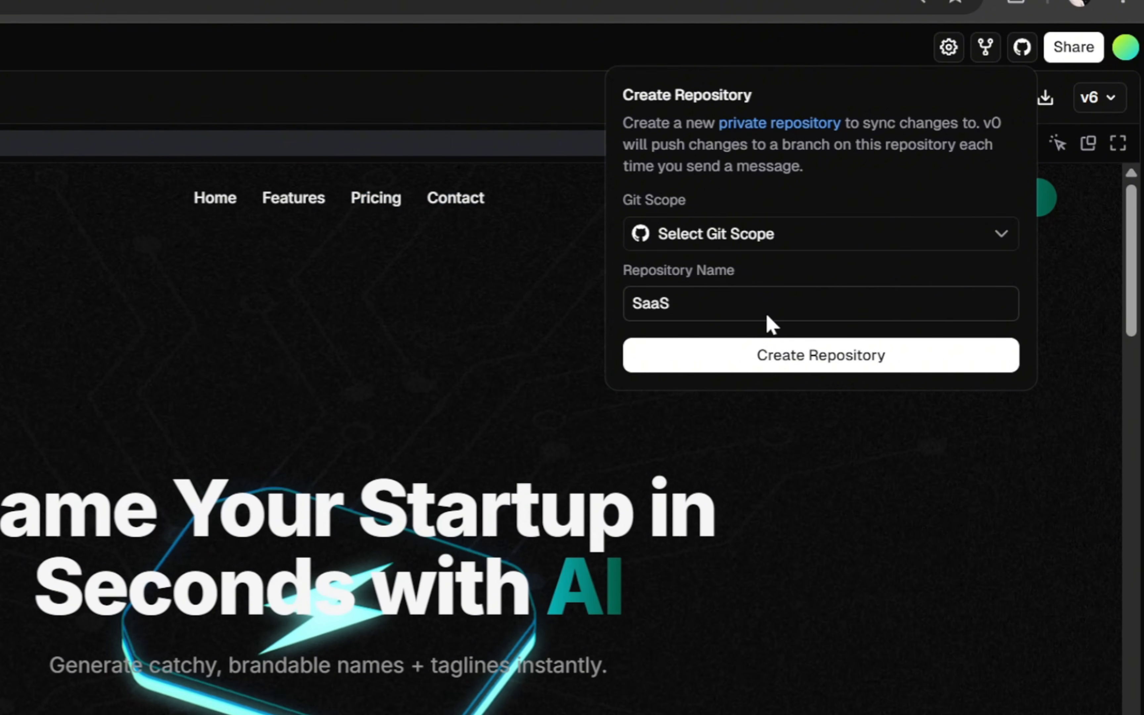
type(" website")
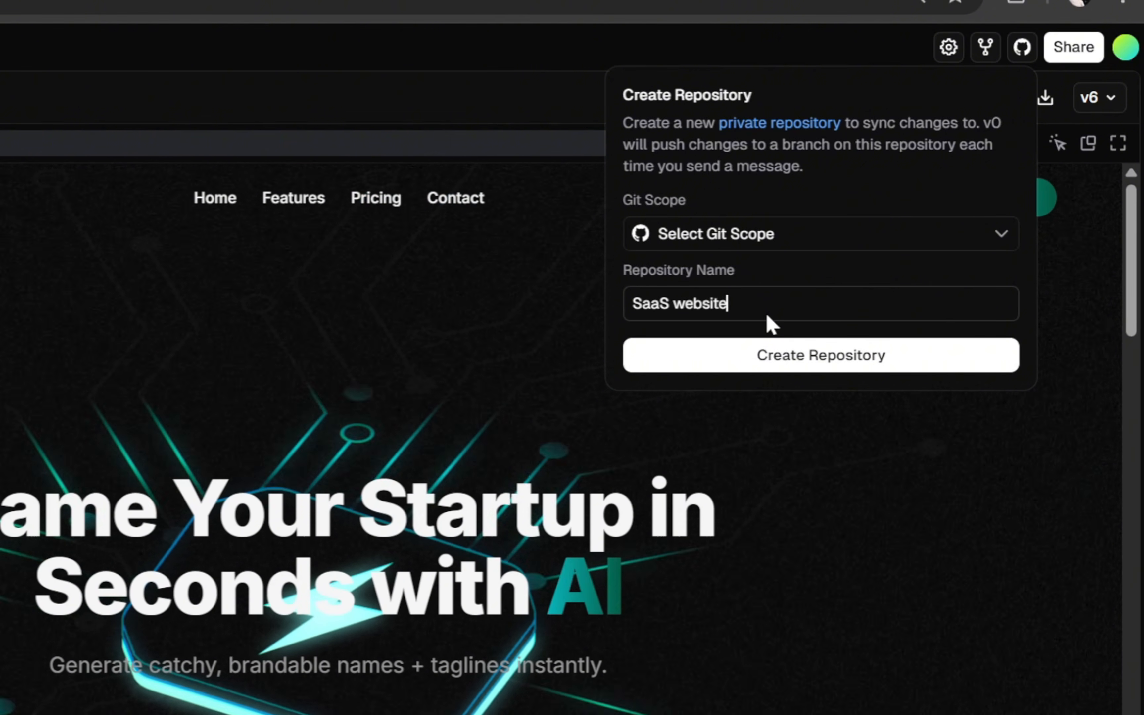
left_click(799, 364)
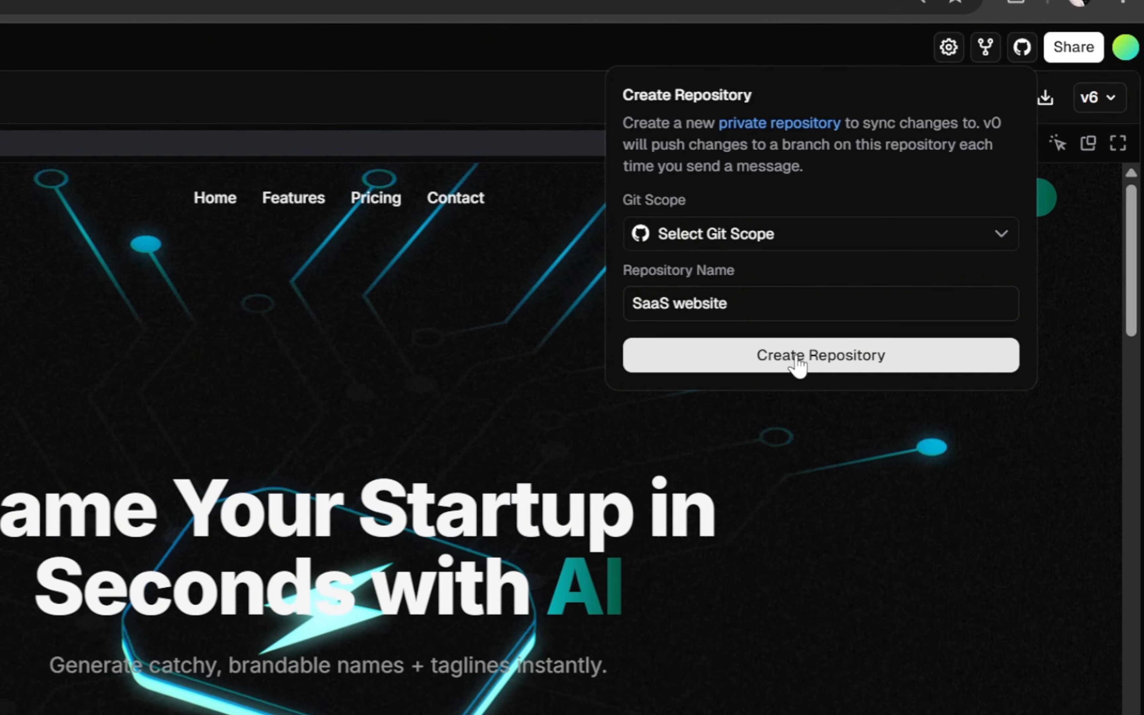
left_click(798, 232)
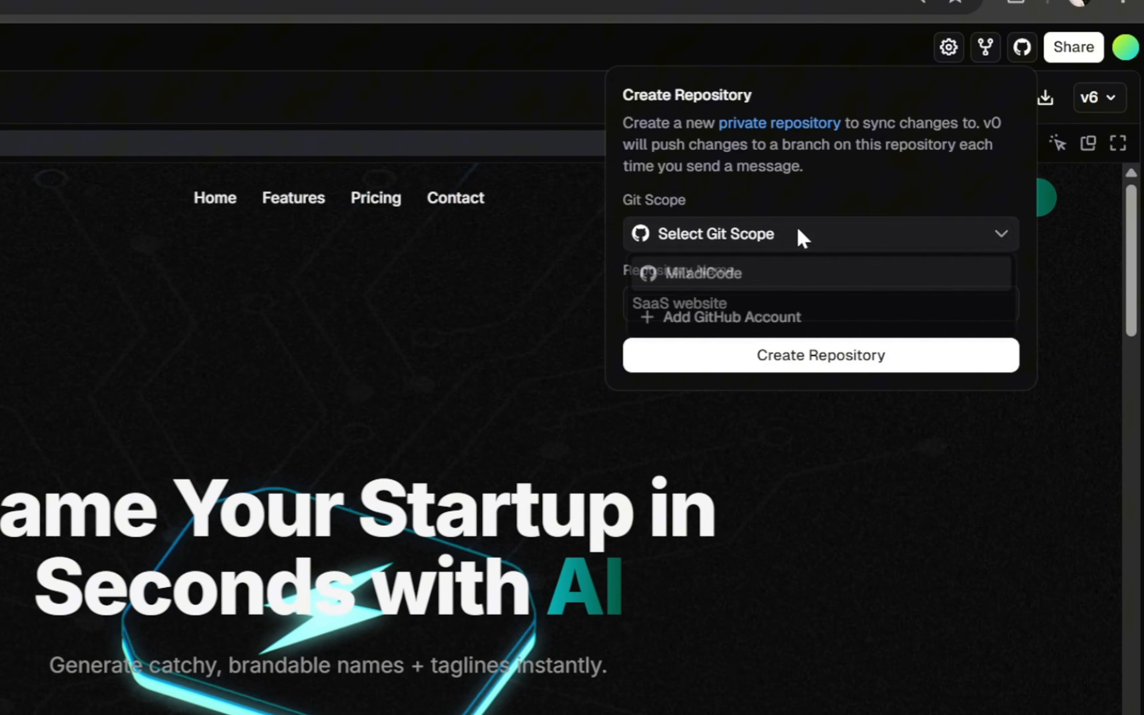
left_click(759, 280)
left_click(792, 358)
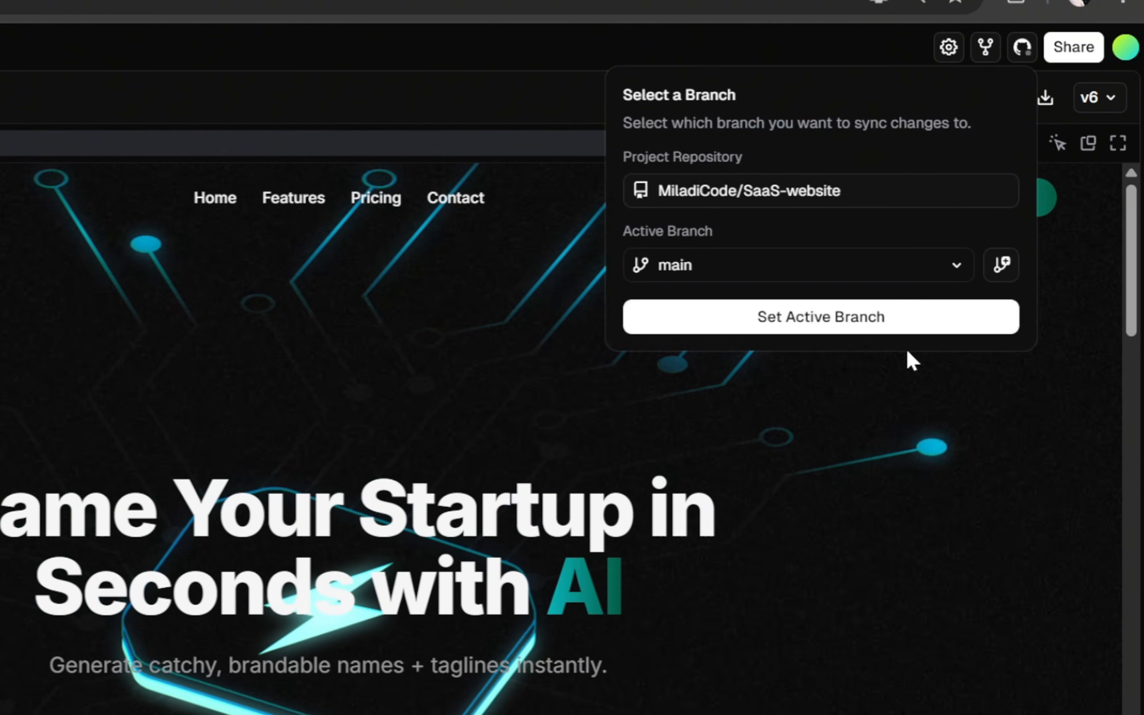
Step: Set main as the active branch to sync changes to and check the GitHub connection details
left_click(819, 331)
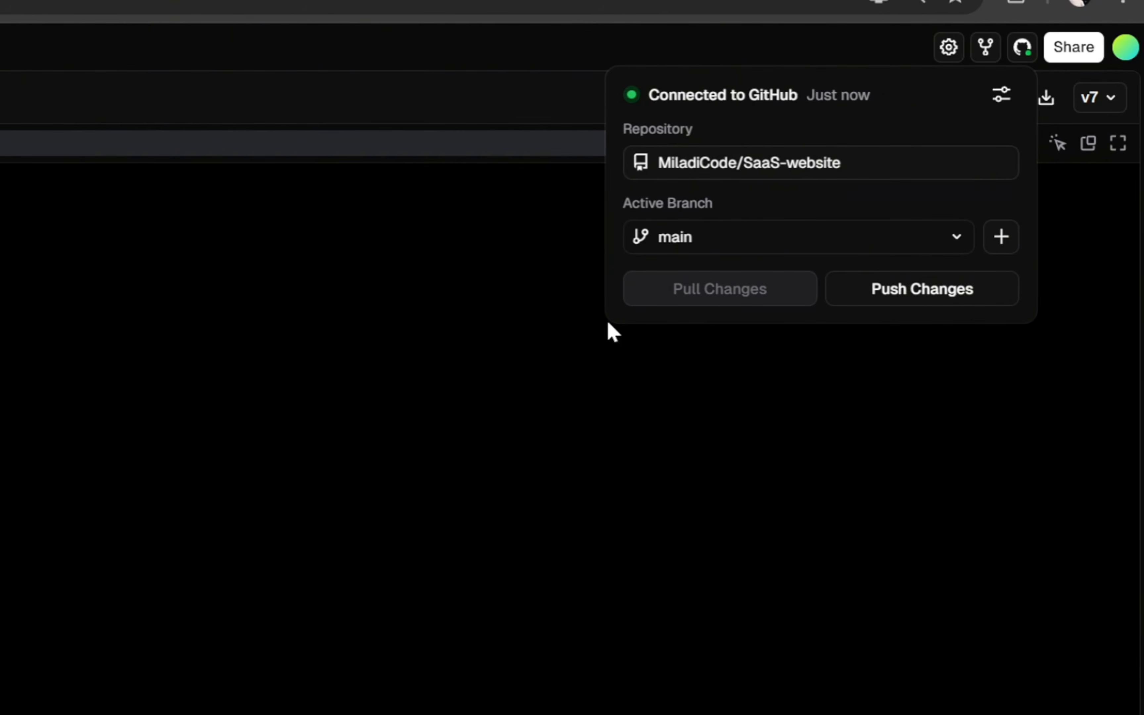
left_click(525, 270)
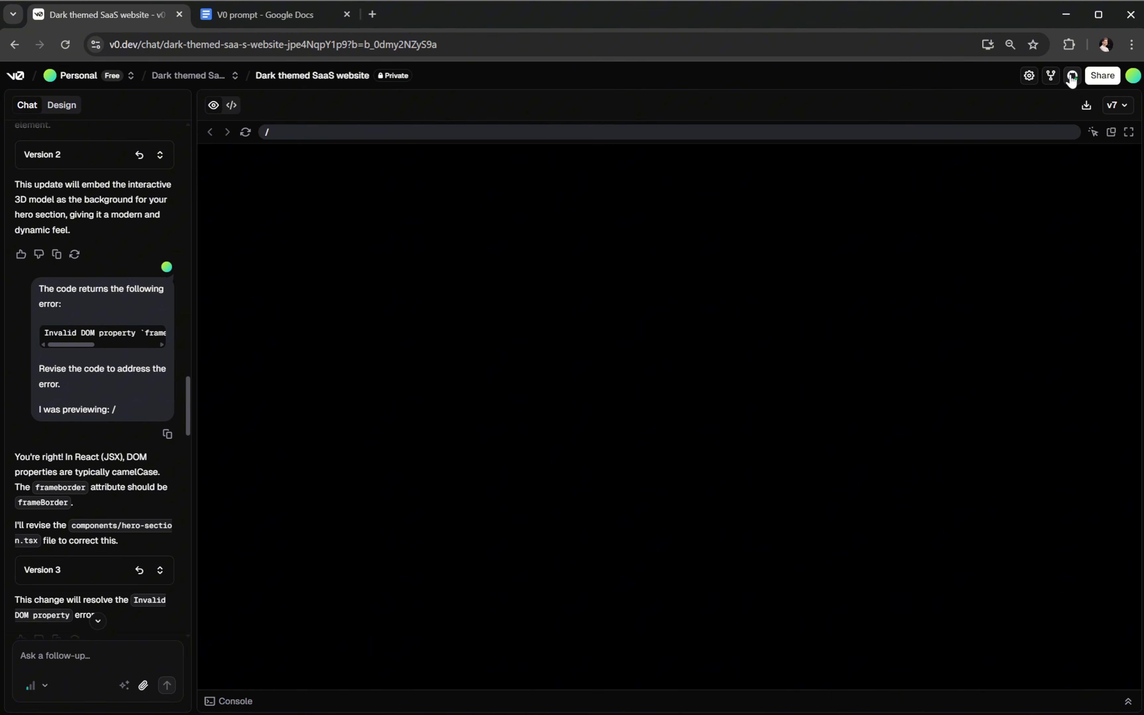
left_click(1069, 80)
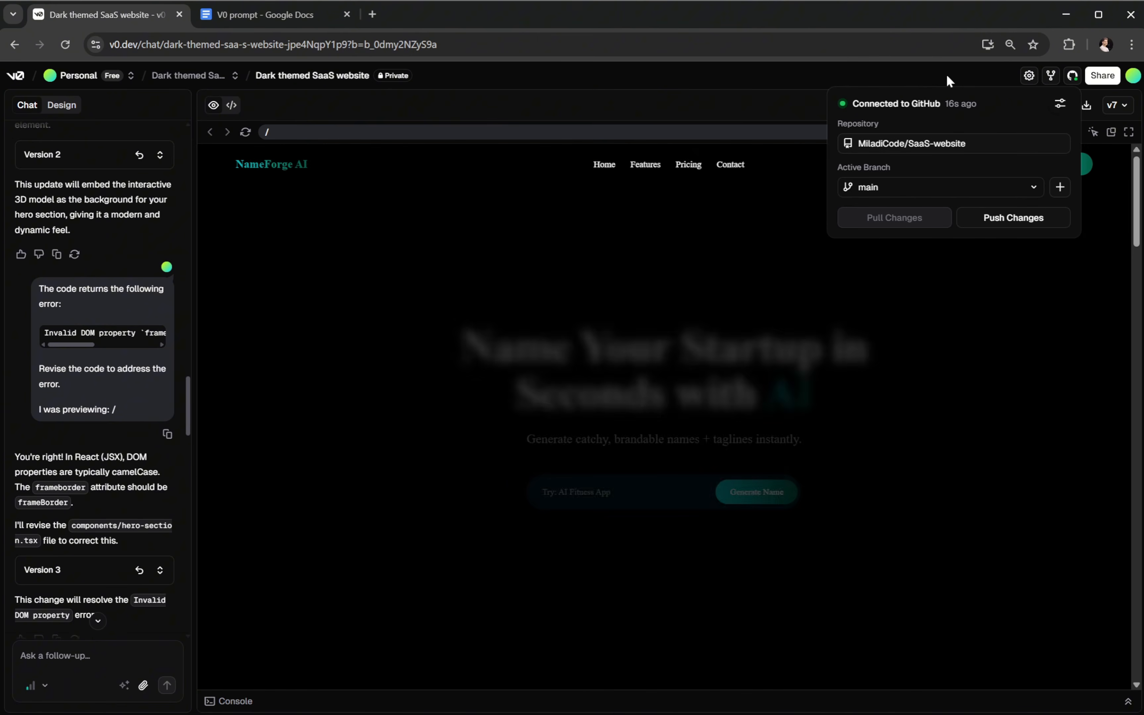
left_click(946, 73)
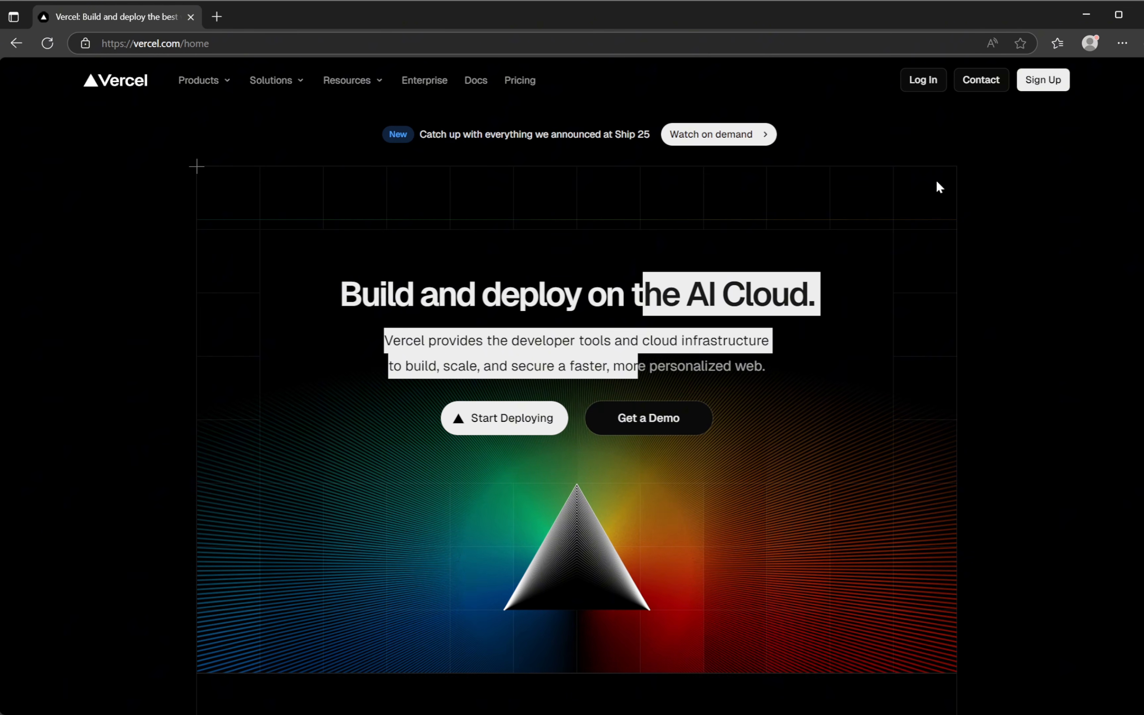
left_click(708, 388)
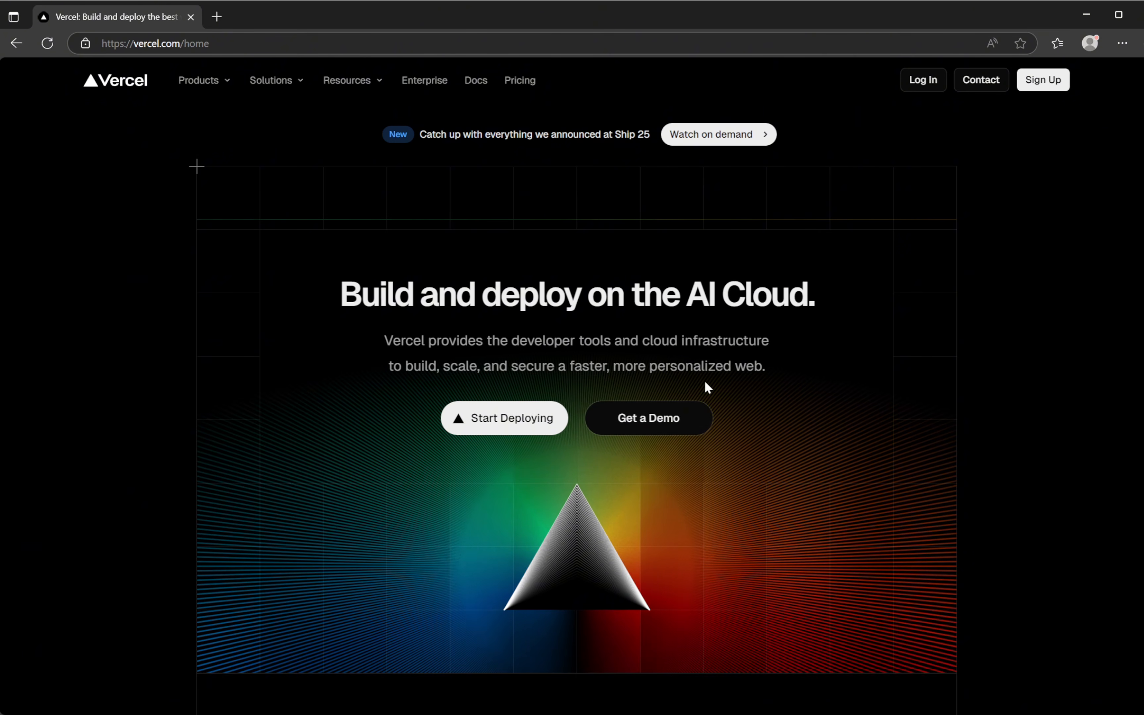
left_click_drag(348, 279, 776, 343)
left_click(920, 299)
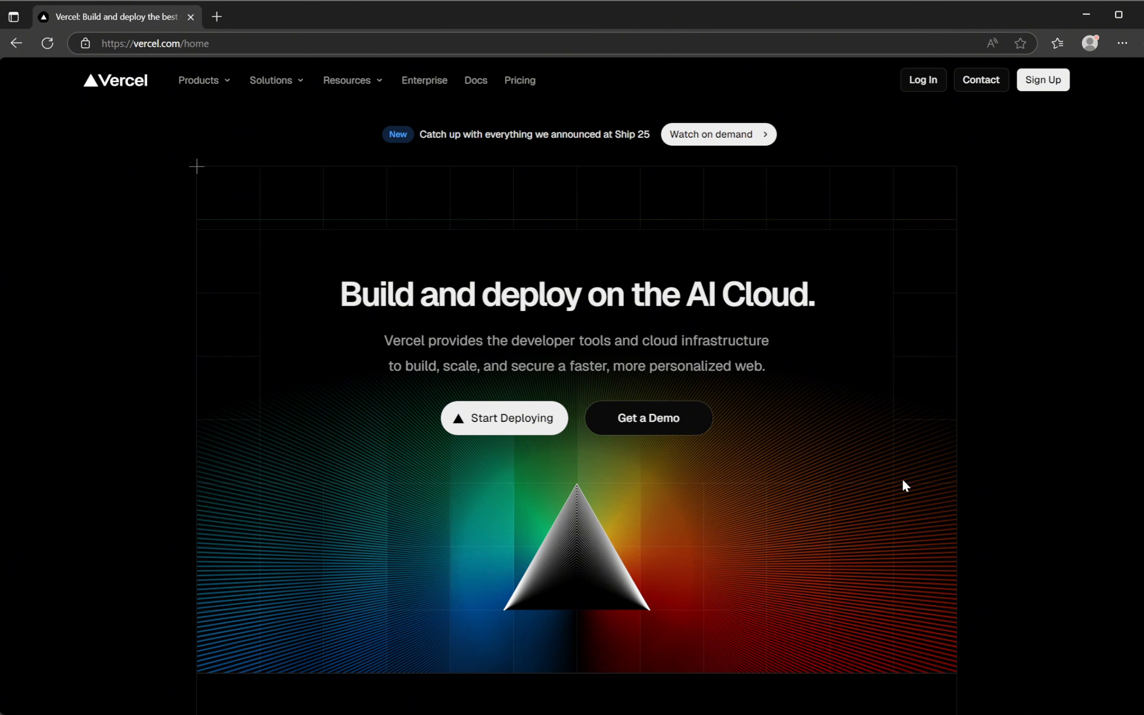
Step: Switch to the logged-in Vercel dashboard and start adding a new project
left_click(938, 714)
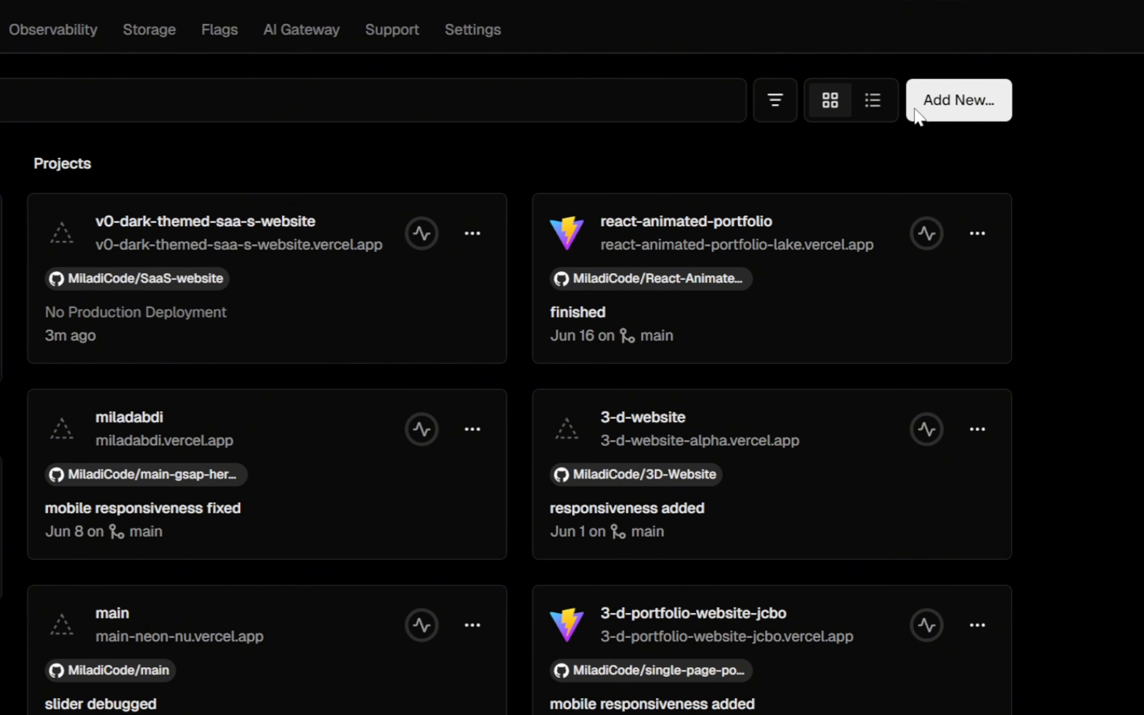
left_click(967, 108)
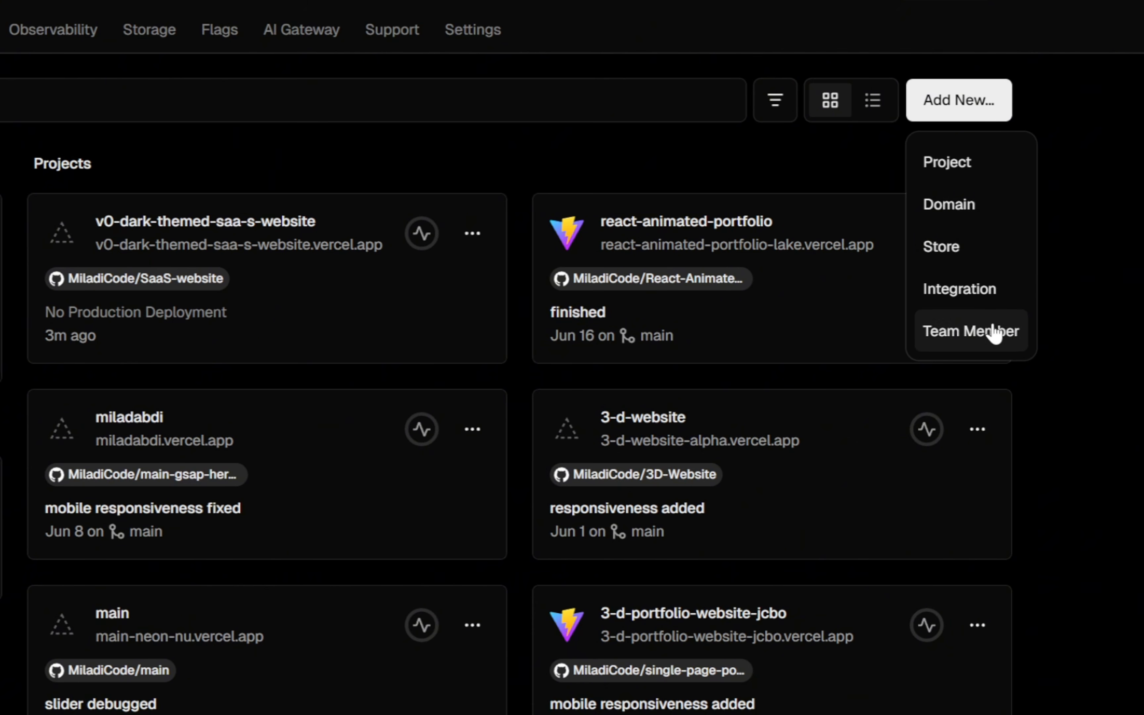
left_click(966, 170)
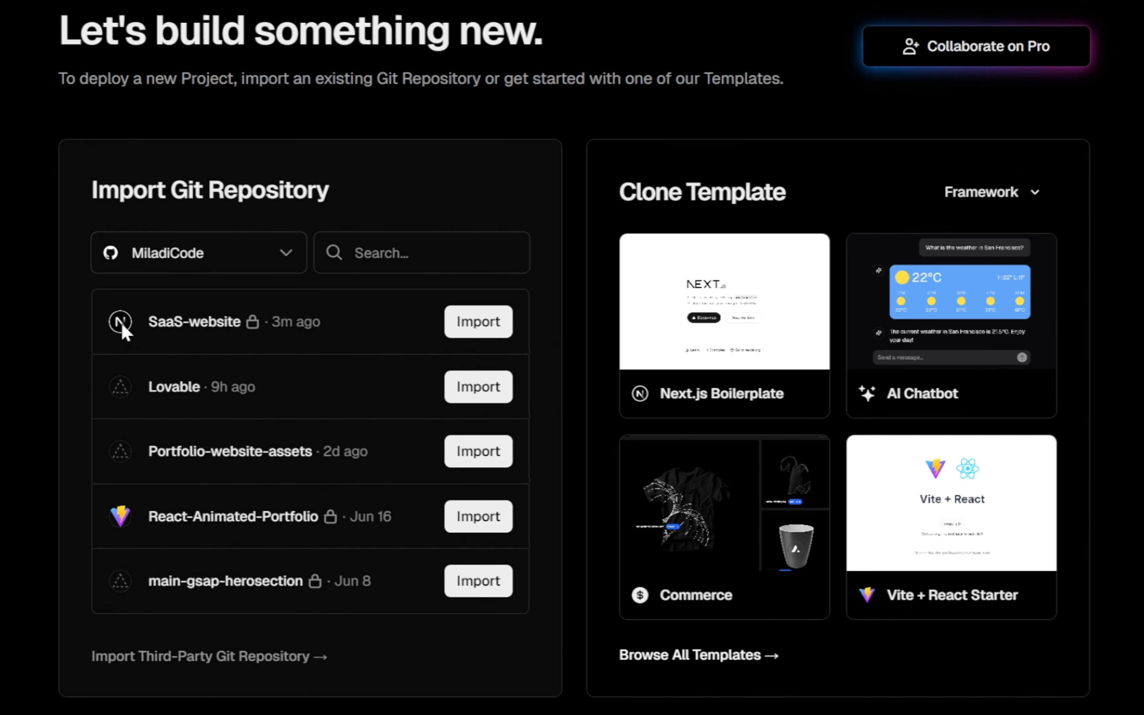
left_click_drag(151, 326, 243, 331)
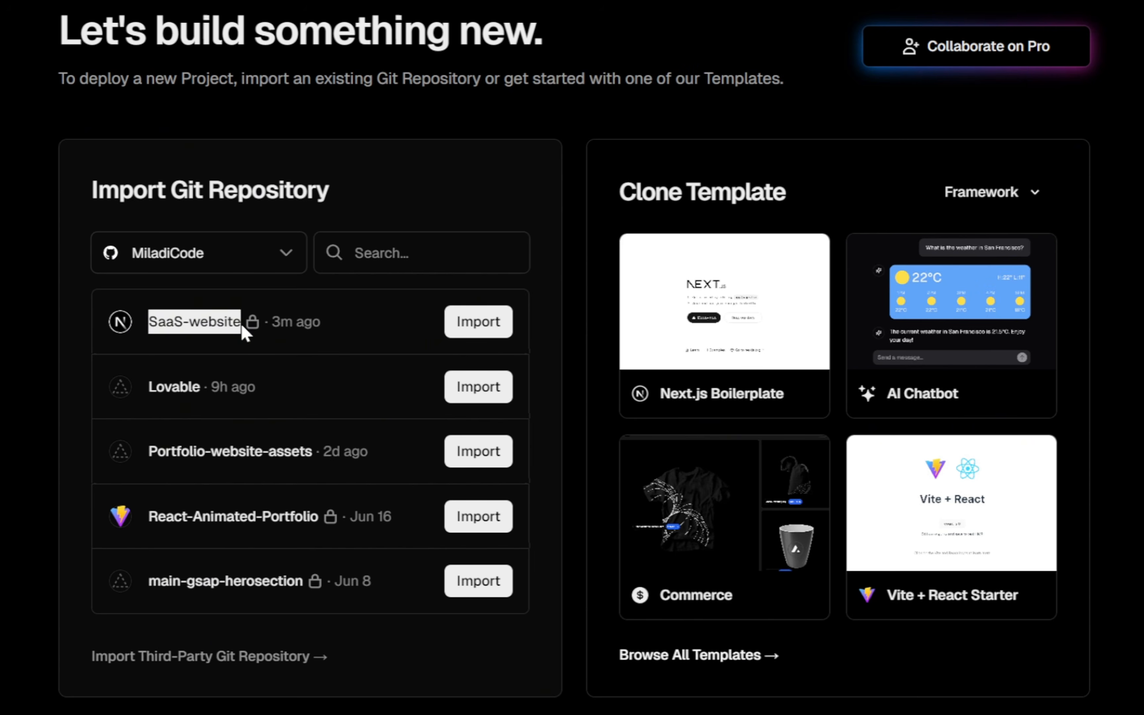
left_click_drag(331, 332, 275, 331)
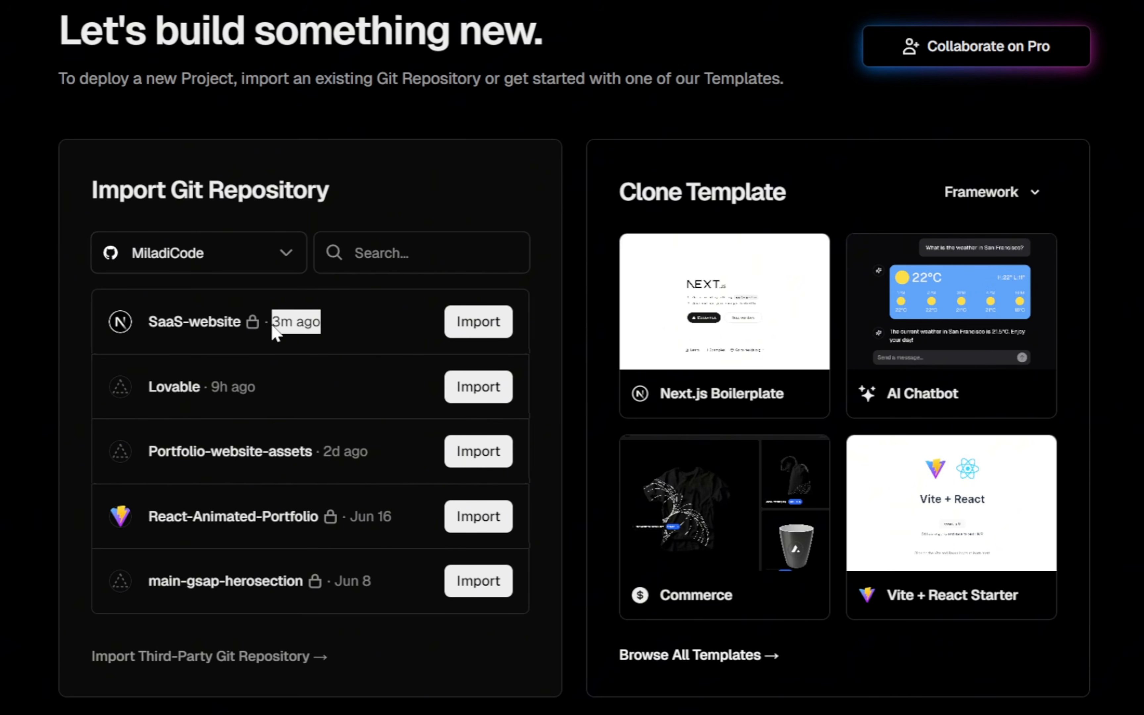
left_click(348, 339)
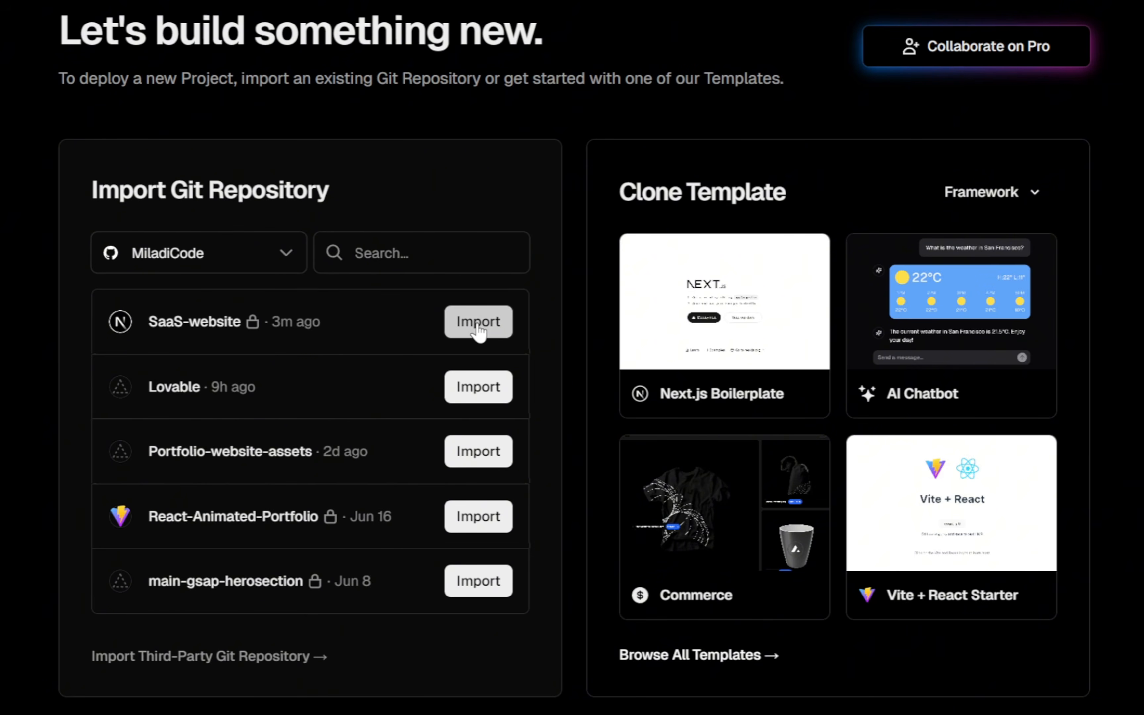
double_click(245, 258)
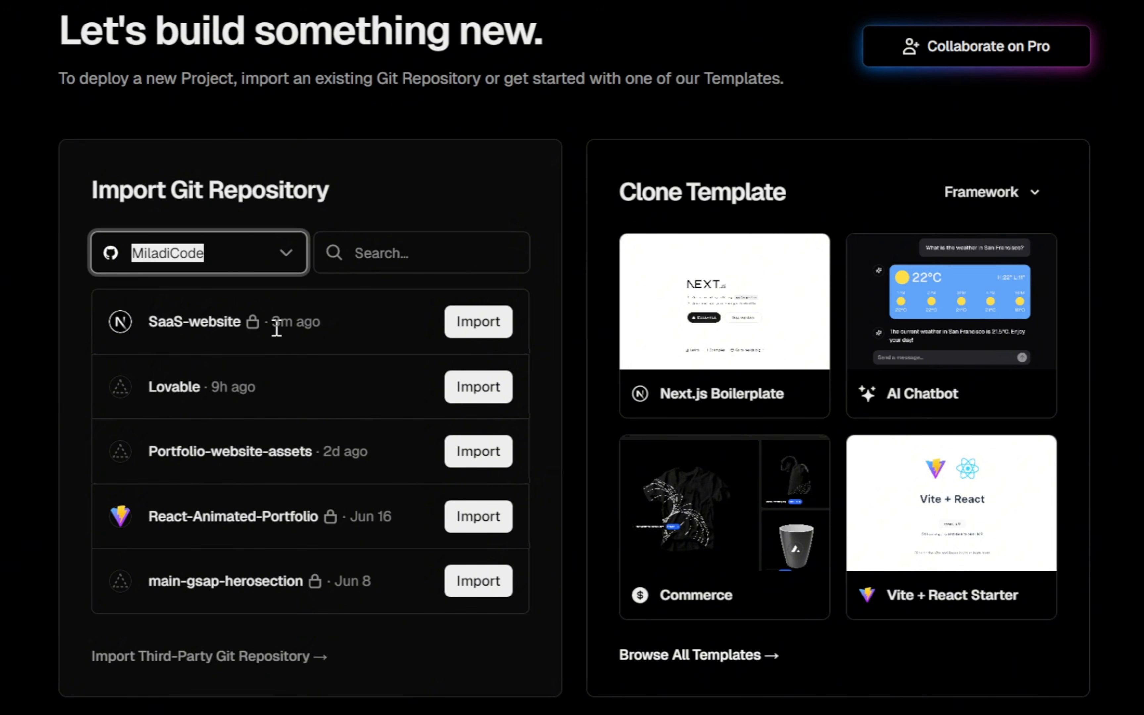
Step: Import the SaaS-website repository from GitHub as a new project and deploy it with the preset Next.js settings
left_click(480, 326)
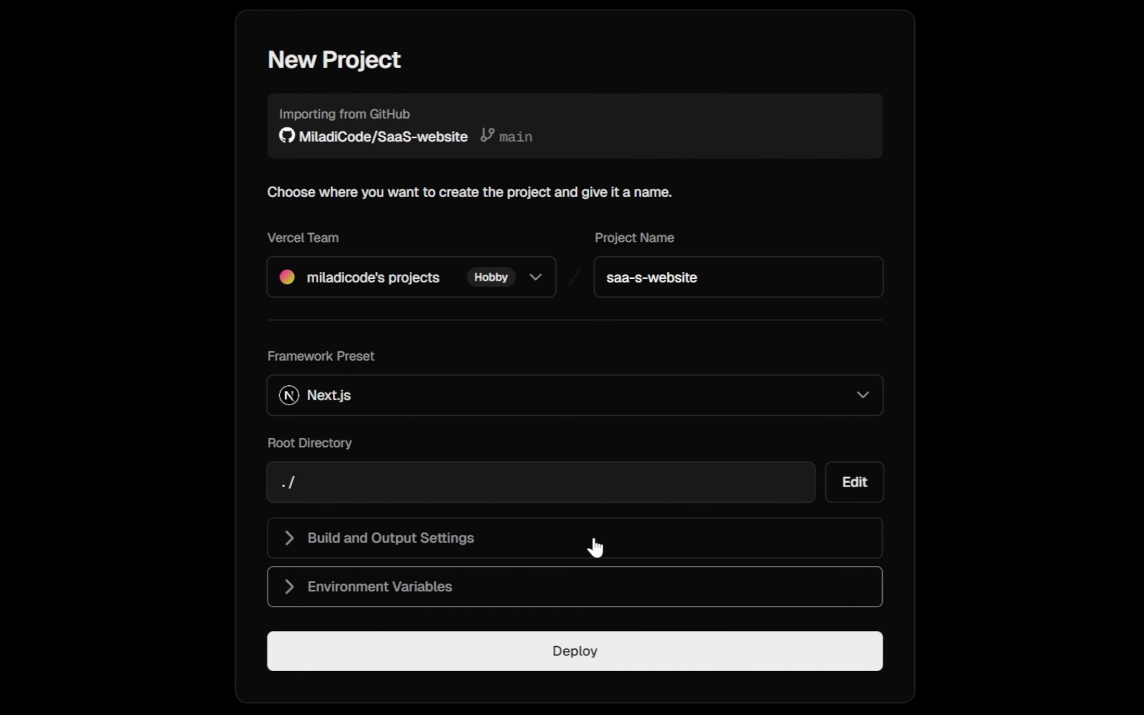
left_click(518, 665)
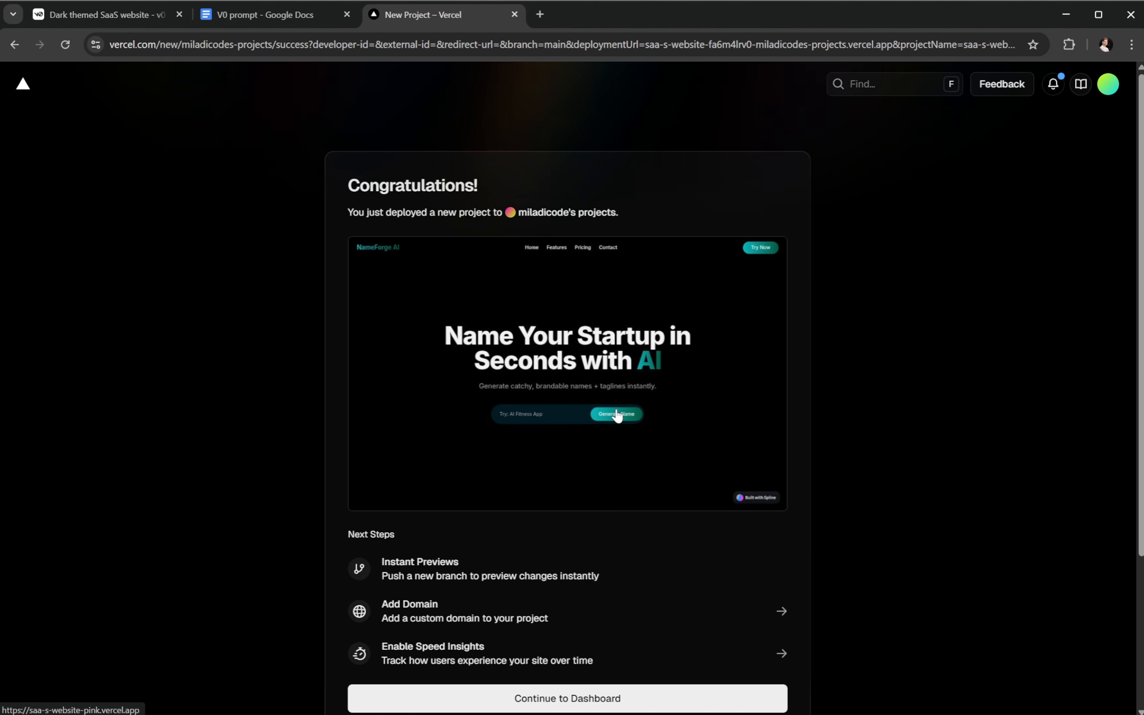
scroll(672, 508, "down", 2)
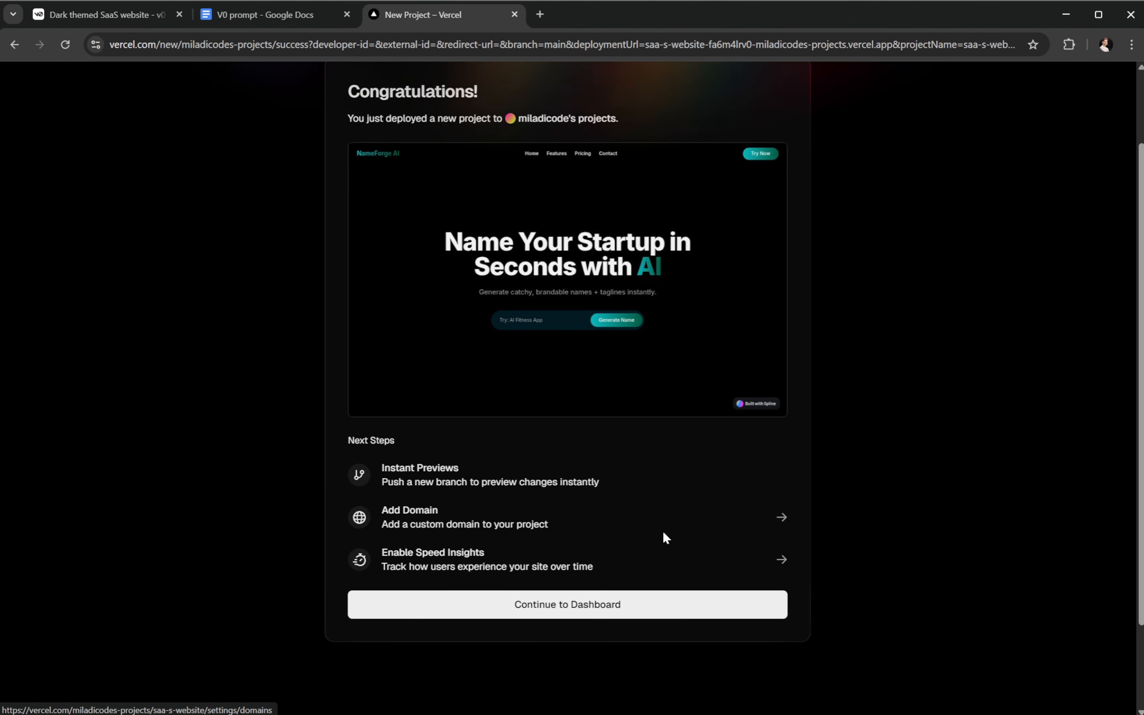
scroll(662, 540, "down", 1)
scroll(662, 542, "up", 2)
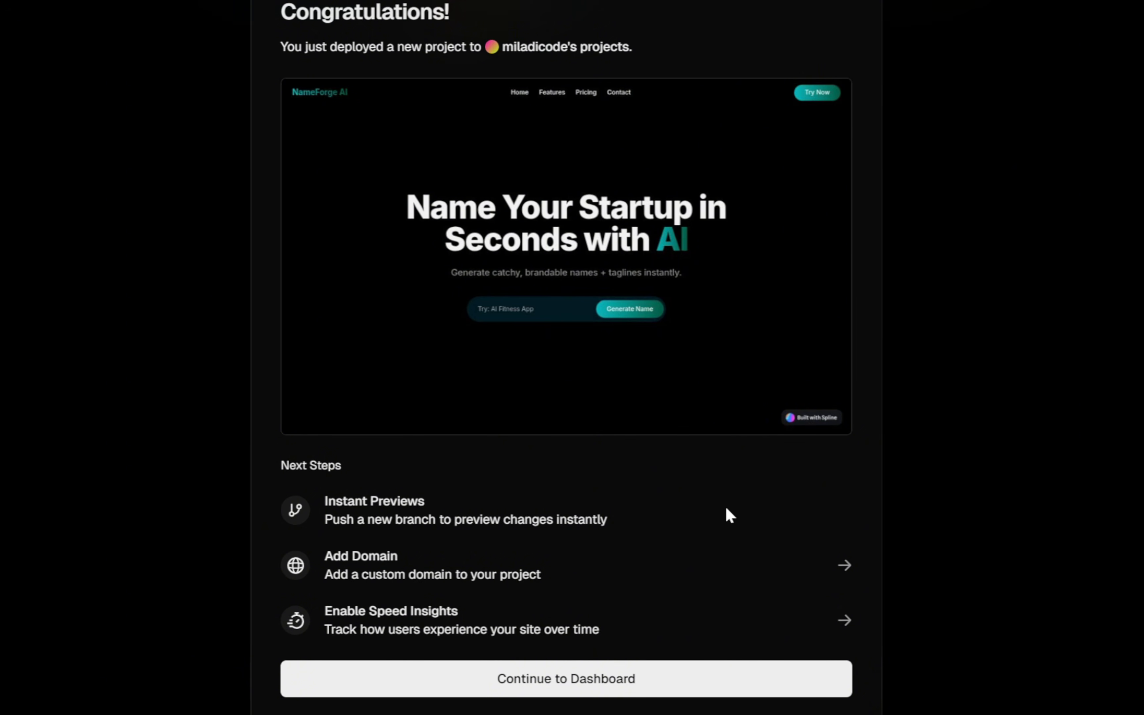
Step: Open the live site from the production domain on the project dashboard and review the page from the hero section to the footer
left_click(628, 681)
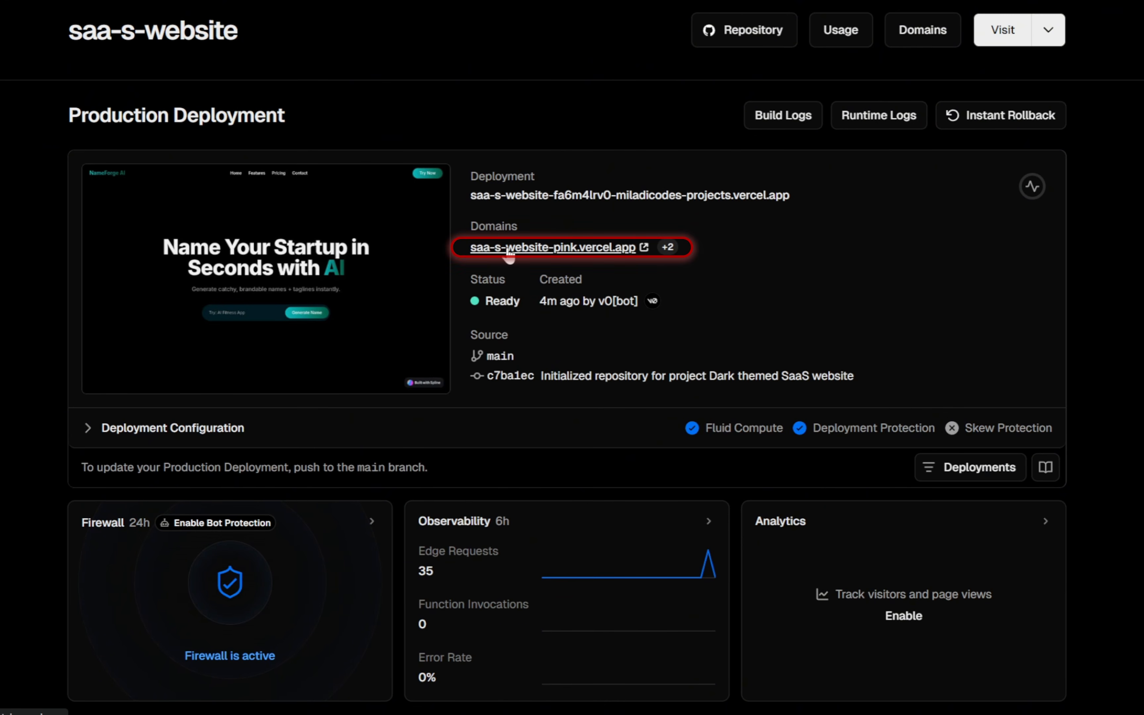
left_click(565, 248)
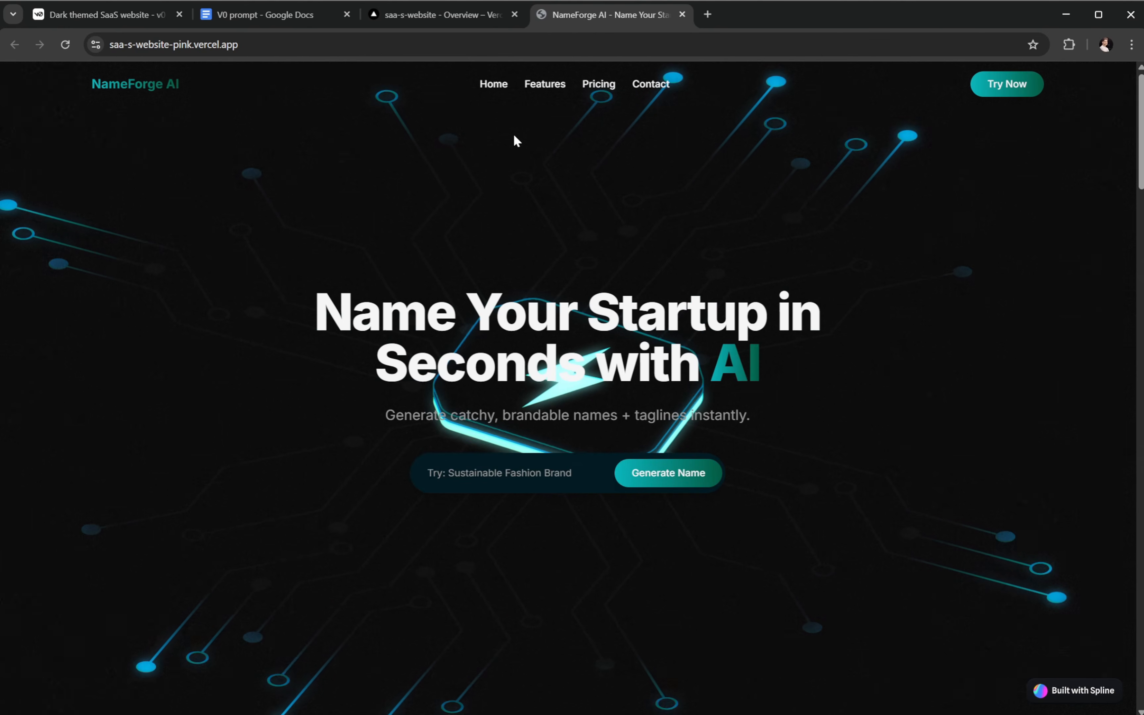
scroll(514, 136, "down", 5)
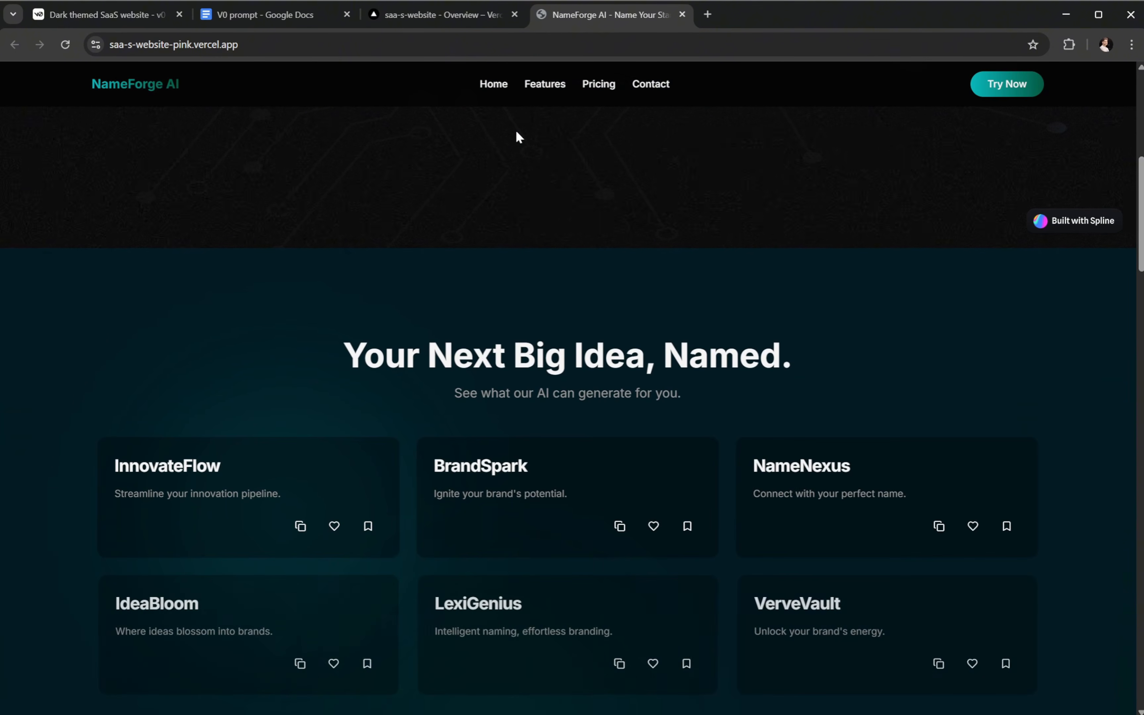
scroll(562, 245, "down", 5)
scroll(564, 245, "down", 8)
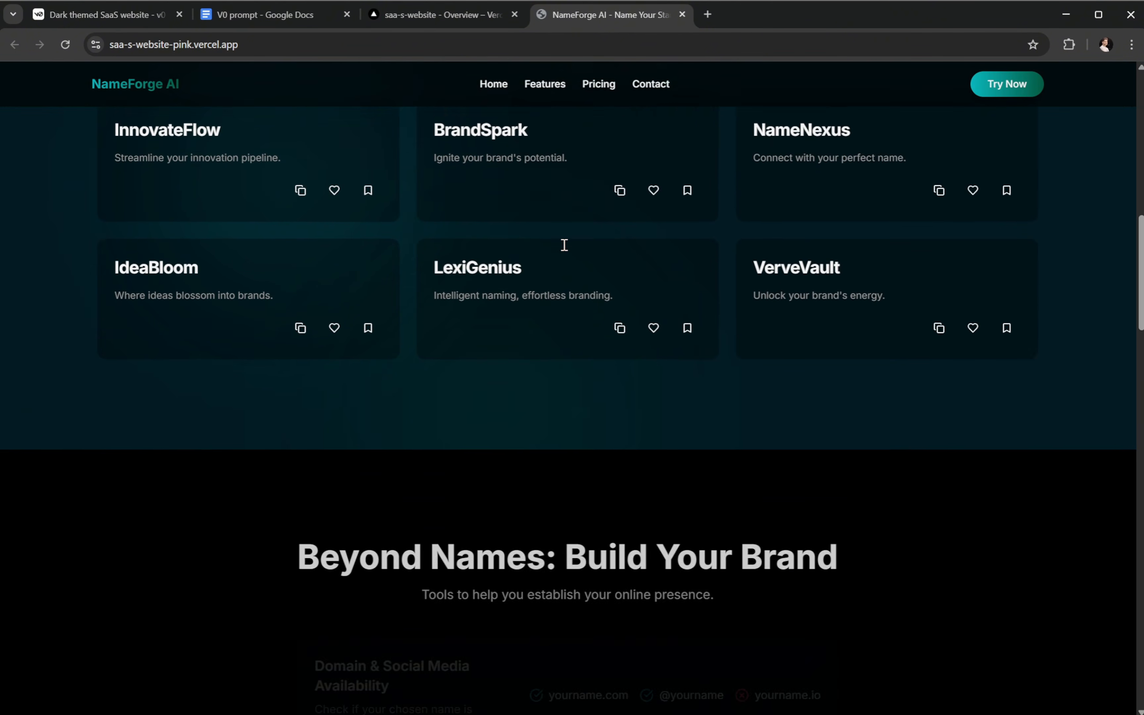
scroll(564, 246, "down", 8)
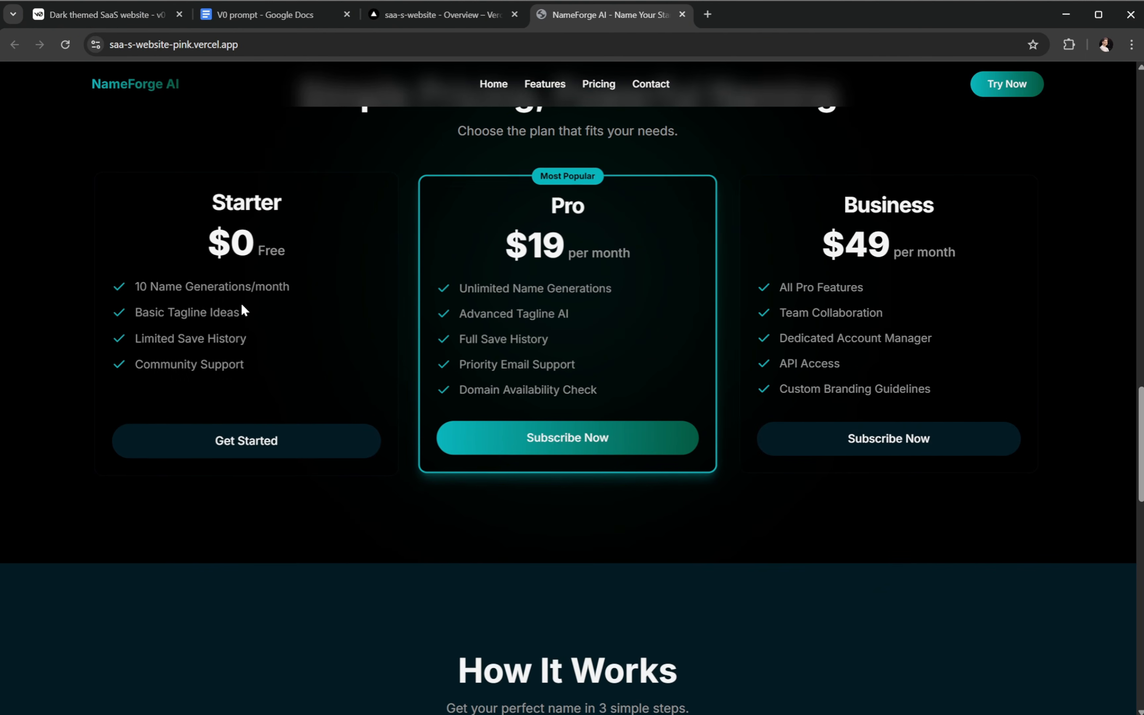
scroll(836, 338, "down", 10)
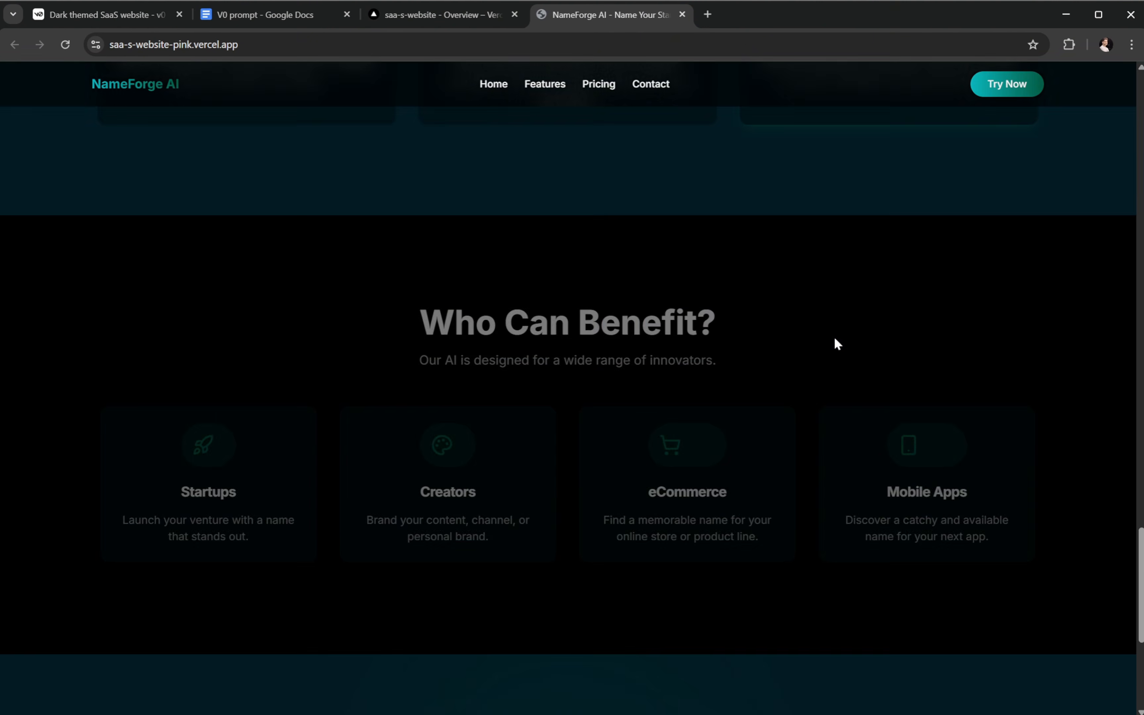
scroll(836, 340, "down", 3)
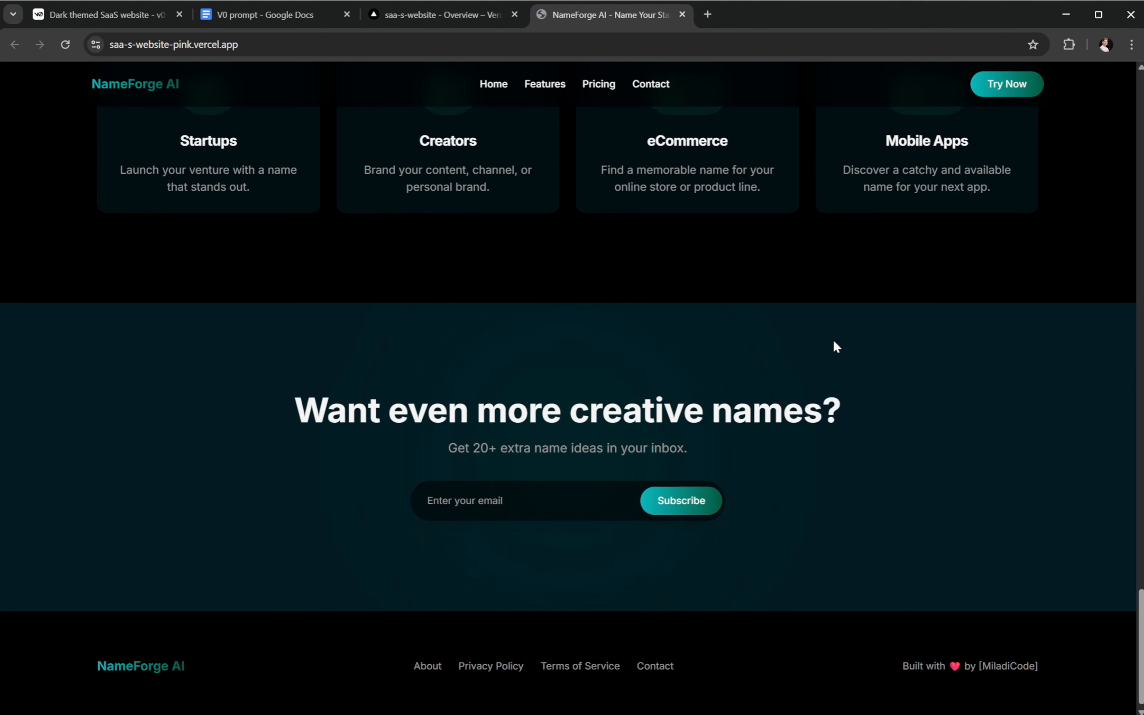
scroll(835, 340, "up", 10)
scroll(835, 346, "up", 15)
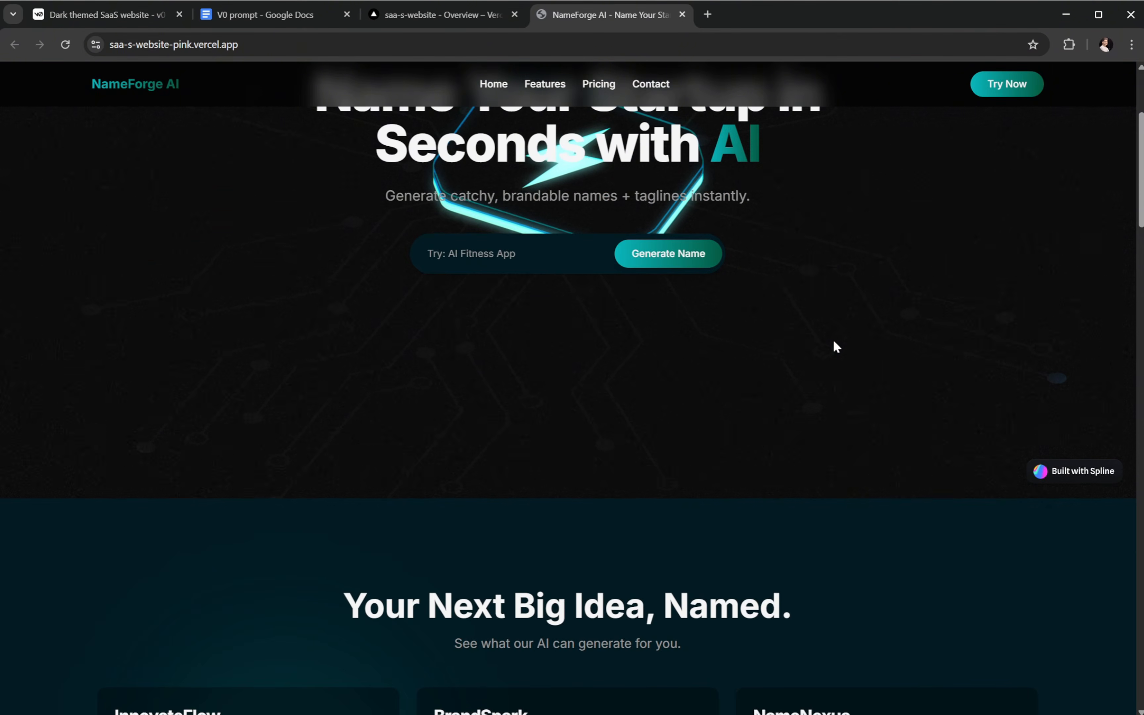